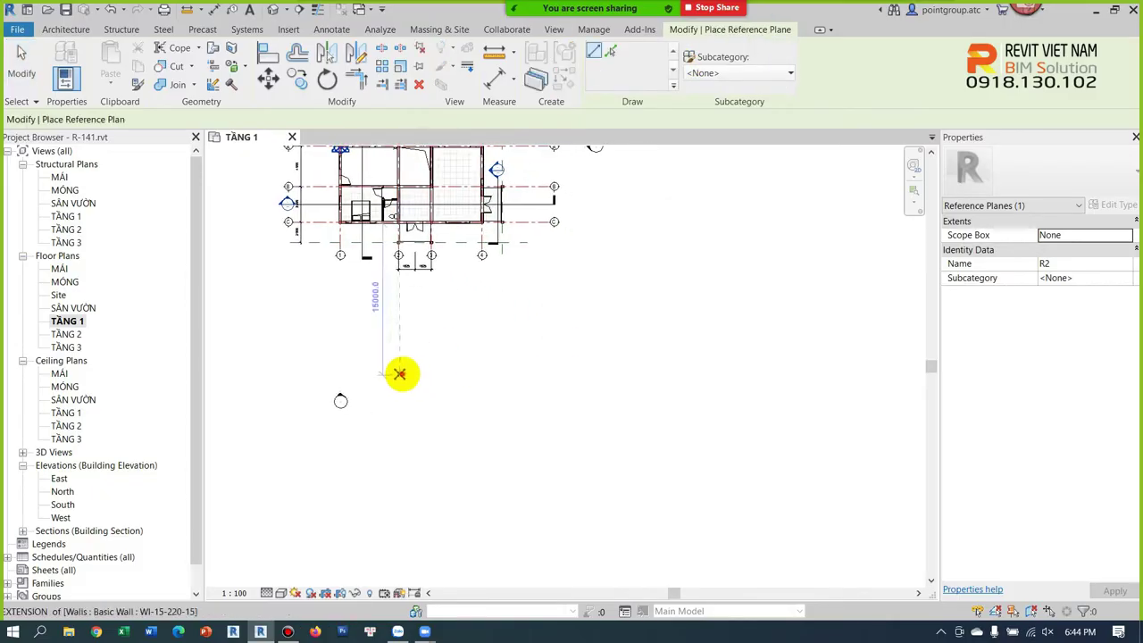
# Step: Draw horizontal reference plane R2 15000 below the building and pan to the empty area
pyautogui.click(401, 375)
pyautogui.click(753, 375)
pyautogui.press('Escape')
pyautogui.press('Escape')
pyautogui.scroll(2, 519, 360)
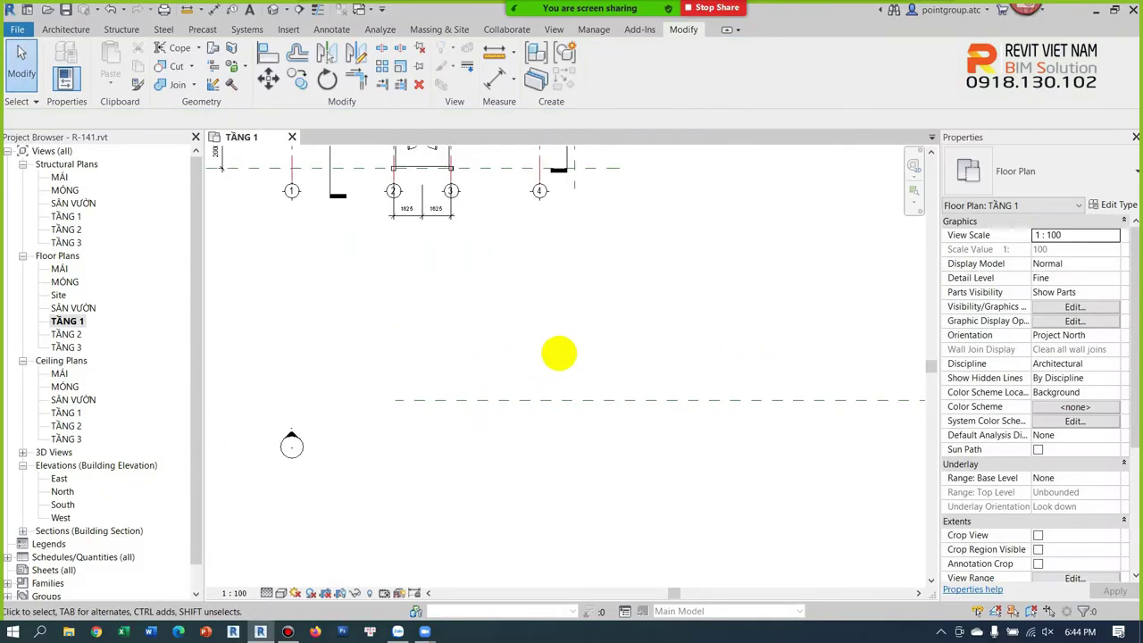
pyautogui.moveTo(519, 360); pyautogui.dragTo(590, 424, button='middle')
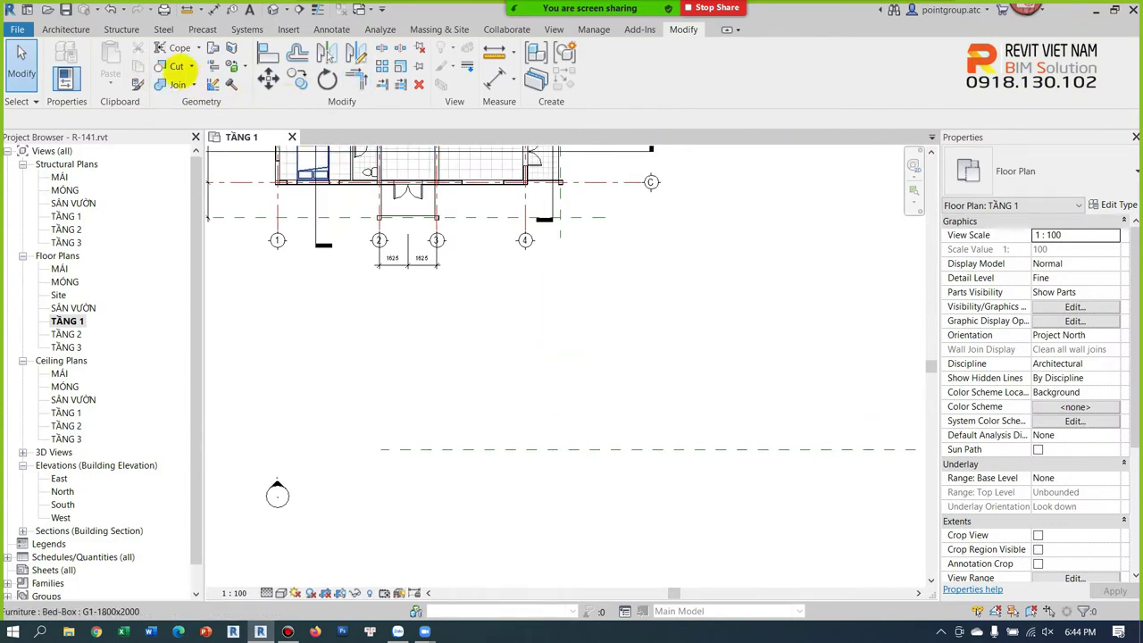
pyautogui.click(65, 28)
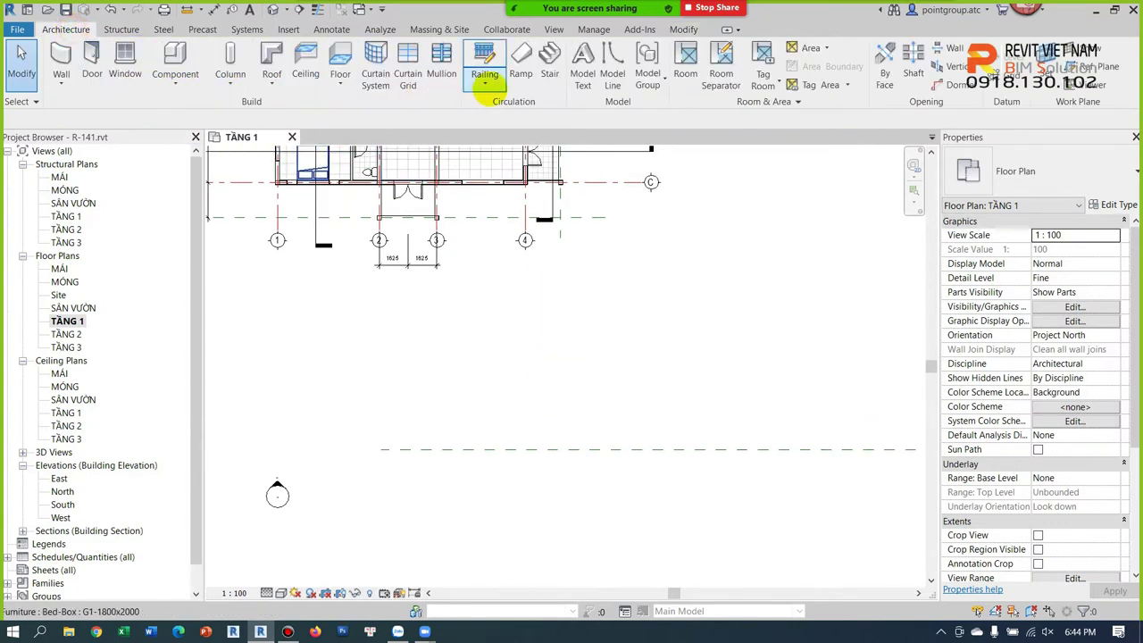
# Step: Start an assembled stair, keeping the 190mm max riser 250mm going type
pyautogui.click(550, 78)
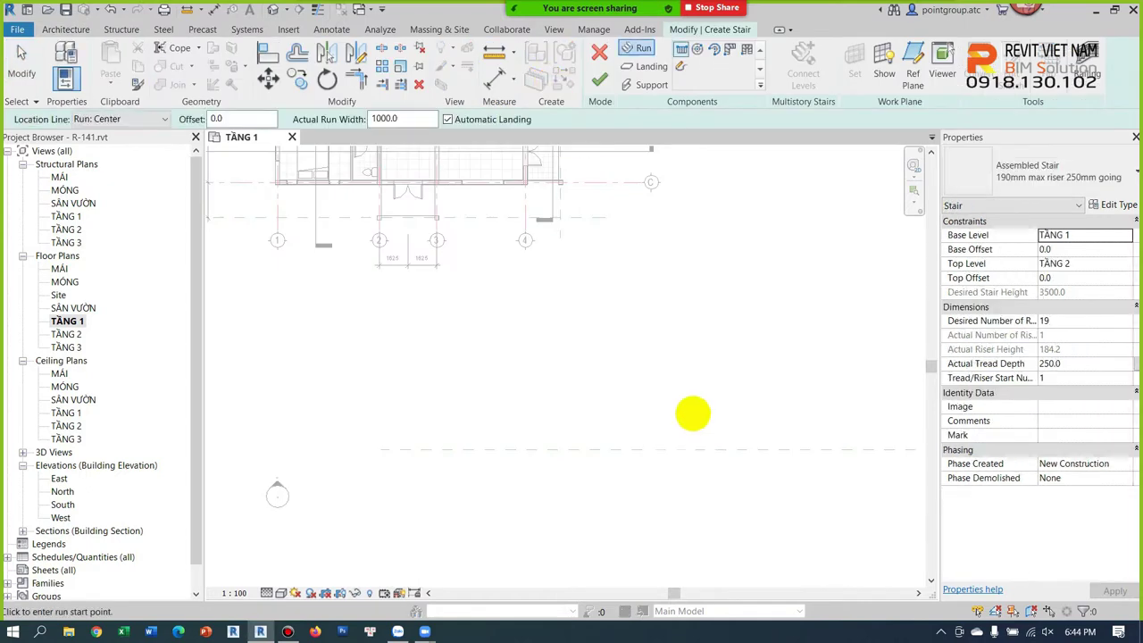
pyautogui.click(1027, 166)
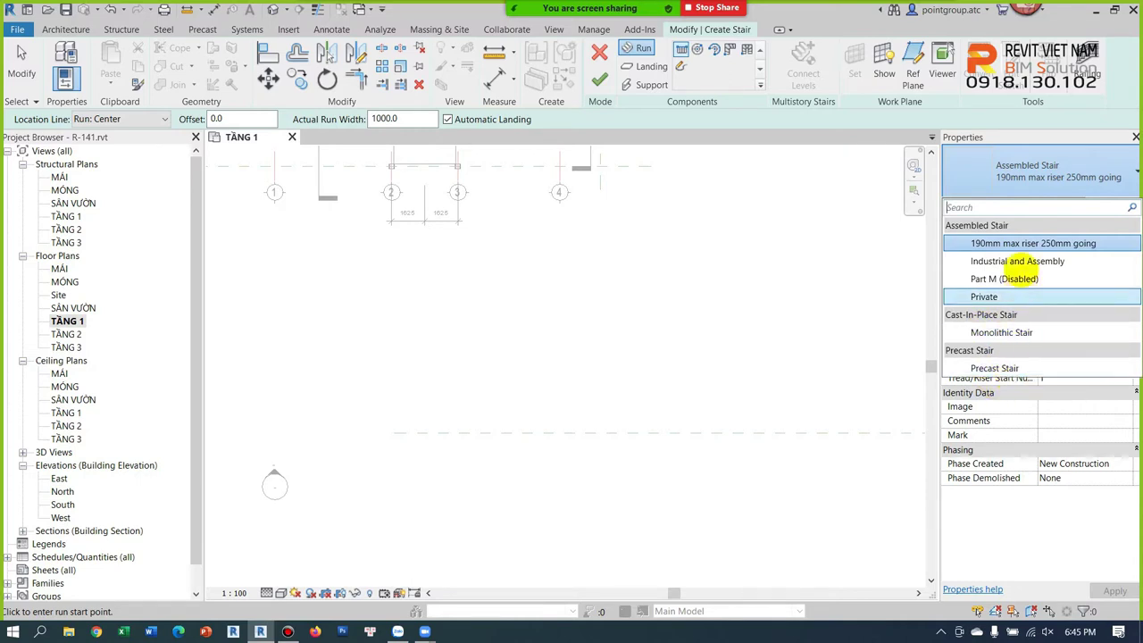
pyautogui.click(1012, 243)
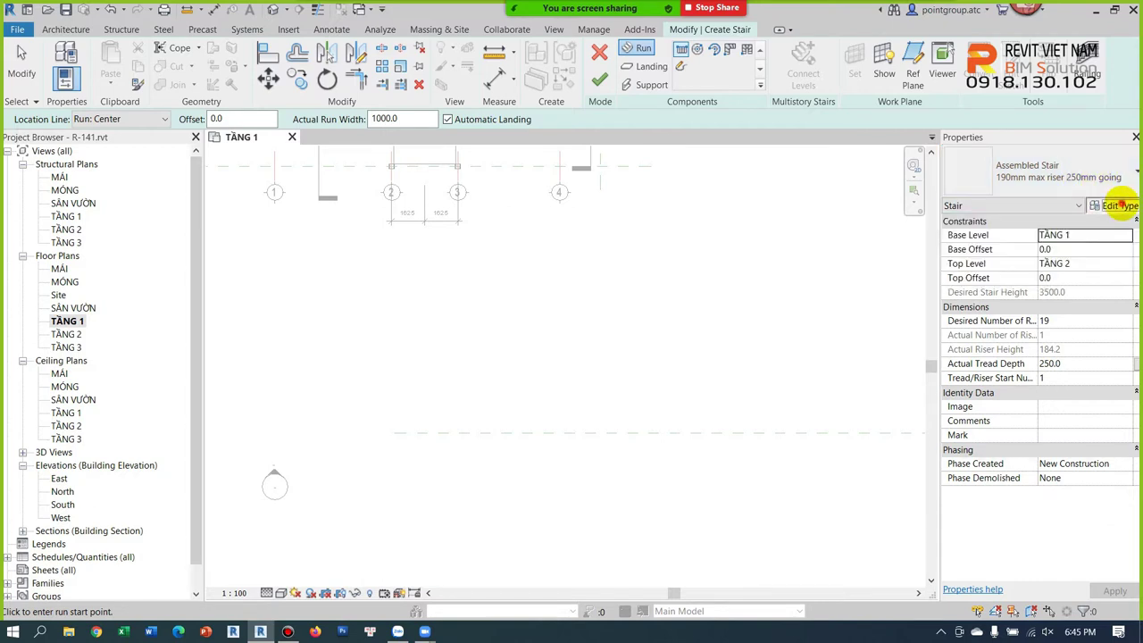
pyautogui.click(1109, 204)
# Step: Duplicate the 190mm max riser 250mm going type as TH1 and accept it
pyautogui.click(949, 91)
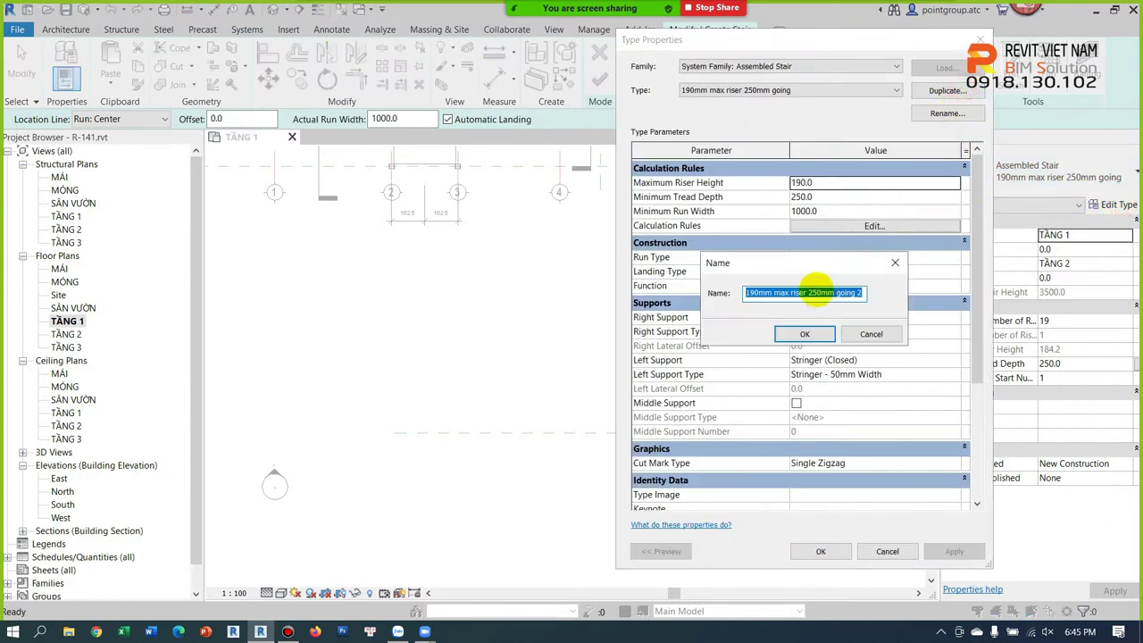
pyautogui.click(814, 293)
pyautogui.moveTo(862, 293); pyautogui.dragTo(695, 295)
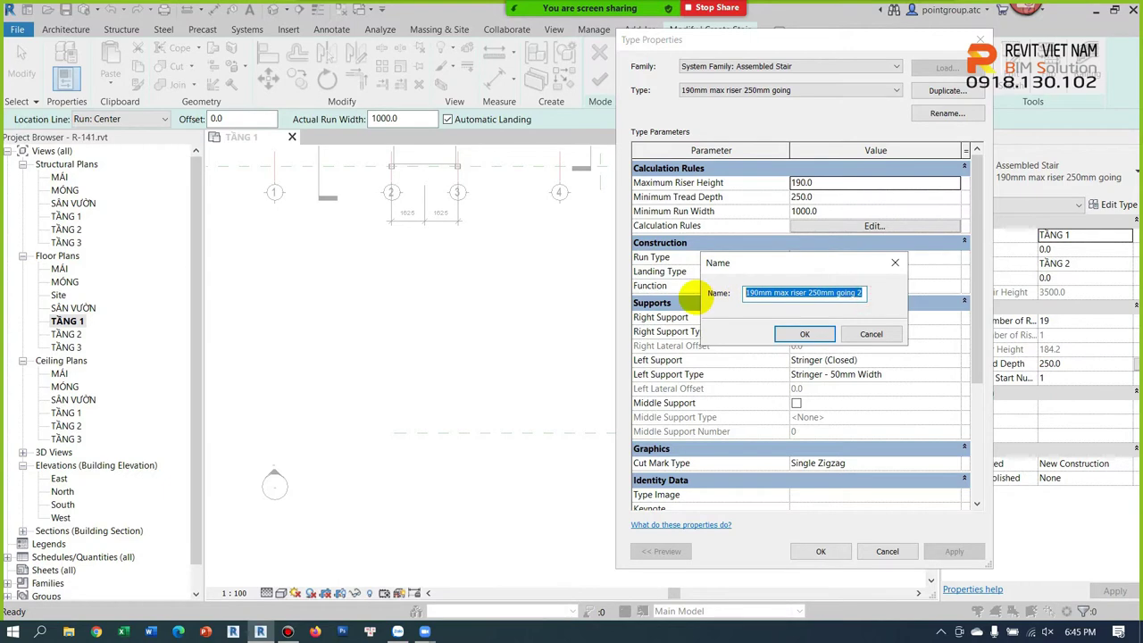
pyautogui.write('TH1')
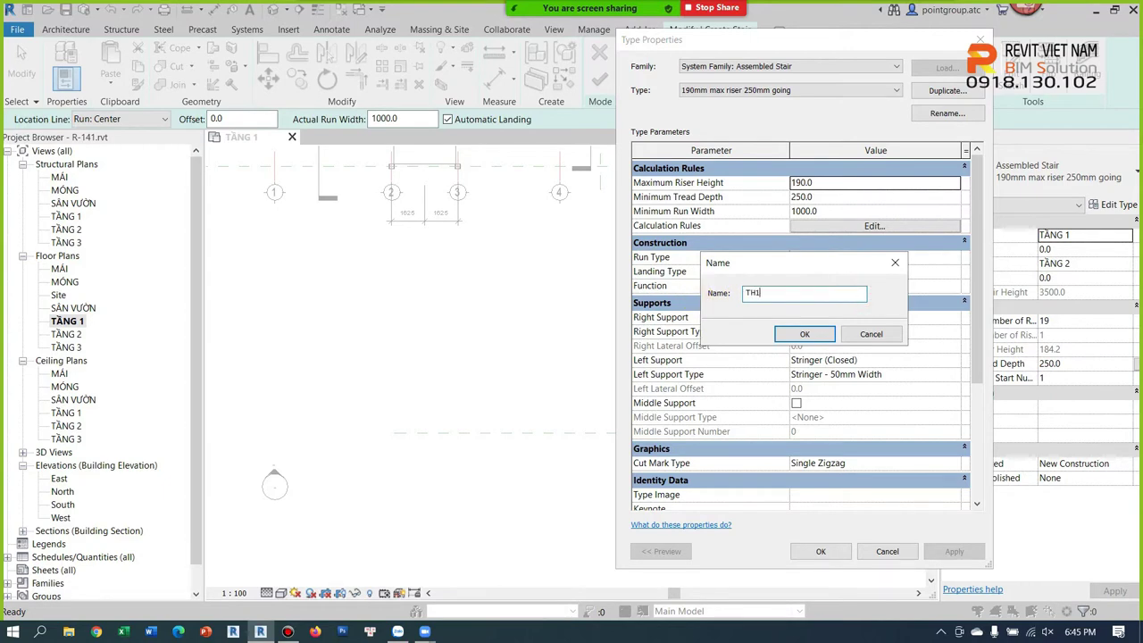
pyautogui.click(804, 334)
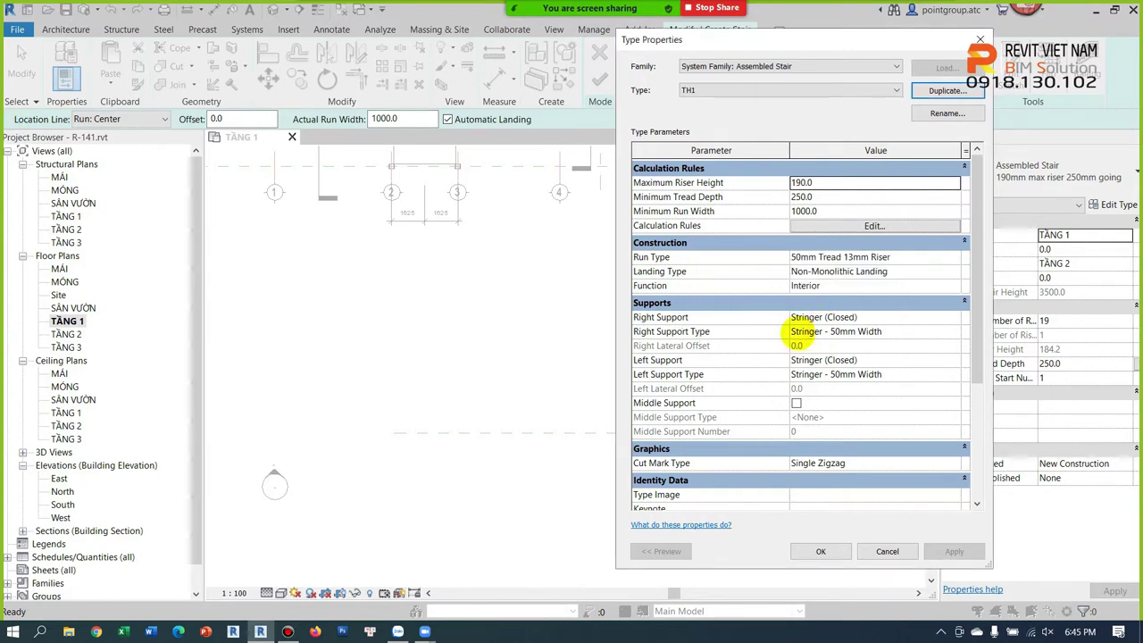
pyautogui.click(821, 551)
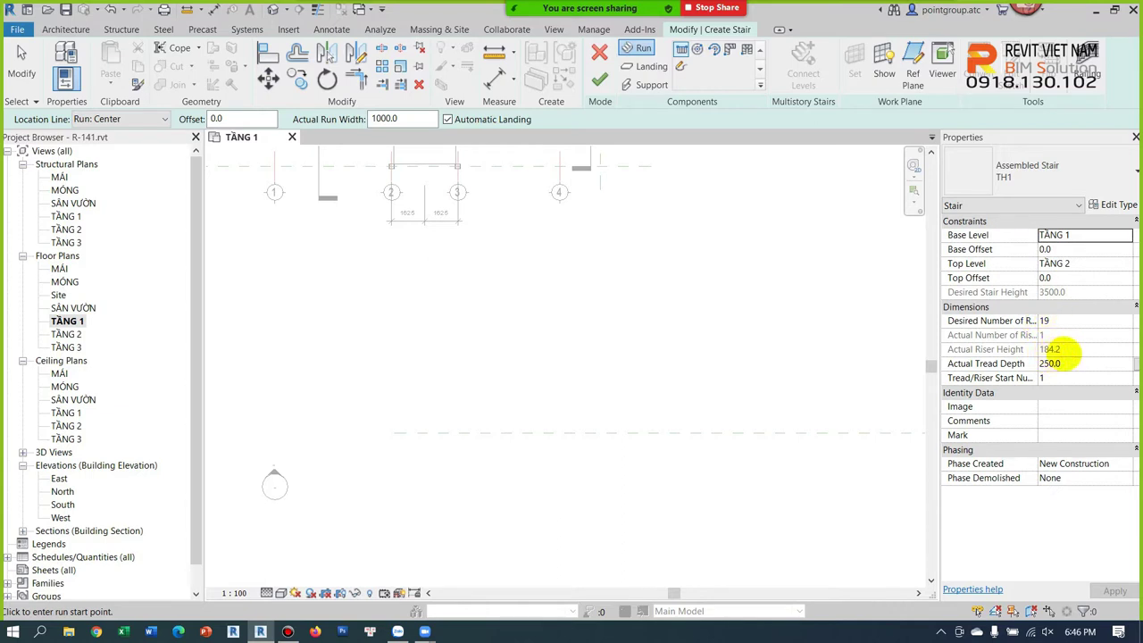
# Step: Set Desired Number of Risers to 20 and Actual Tread Depth to 275 in Properties
pyautogui.click(1063, 321)
pyautogui.write('21')
pyautogui.press('Return')
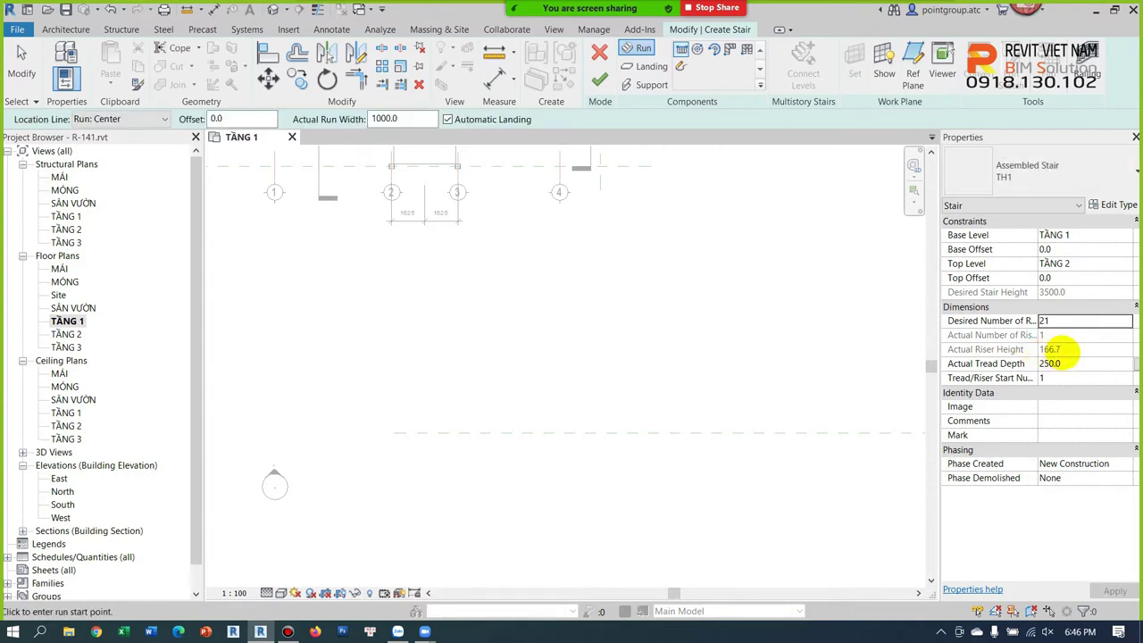
pyautogui.click(1061, 318)
pyautogui.click(1072, 364)
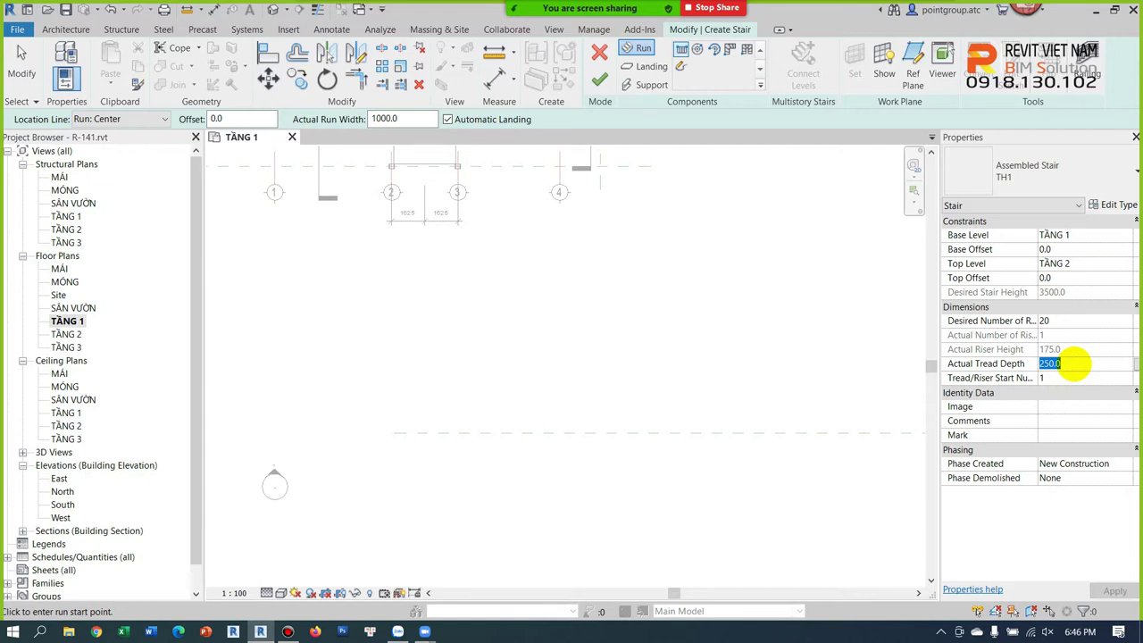
pyautogui.write('275')
pyautogui.press('Return')
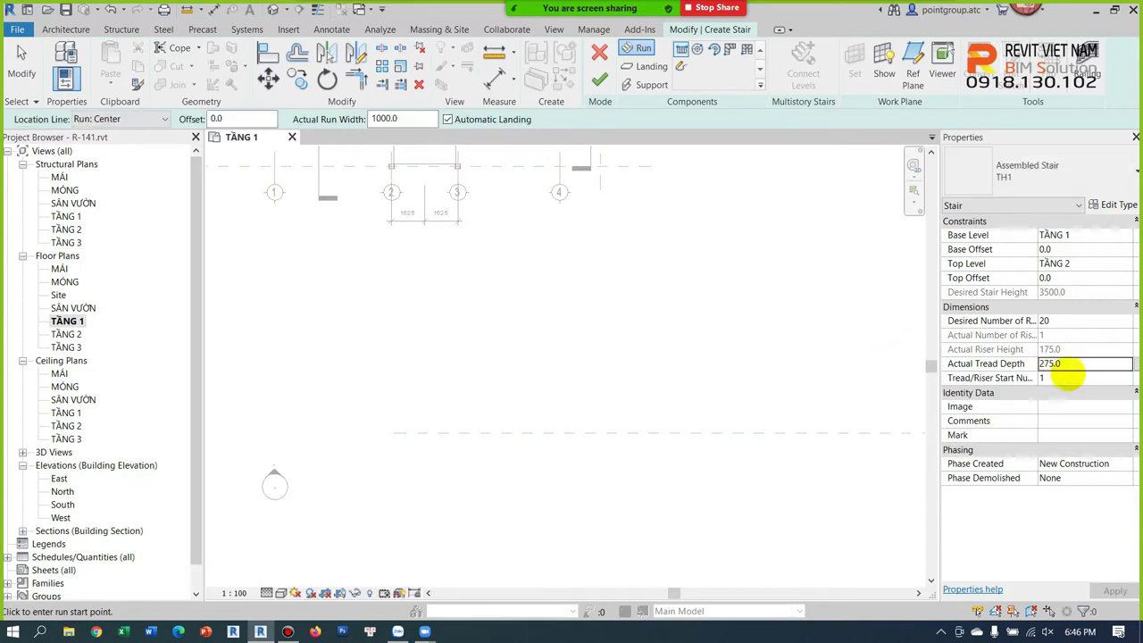
# Step: Set the Actual Run Width to 1200 on the options bar
pyautogui.moveTo(553, 394); pyautogui.dragTo(605, 387, button='middle')
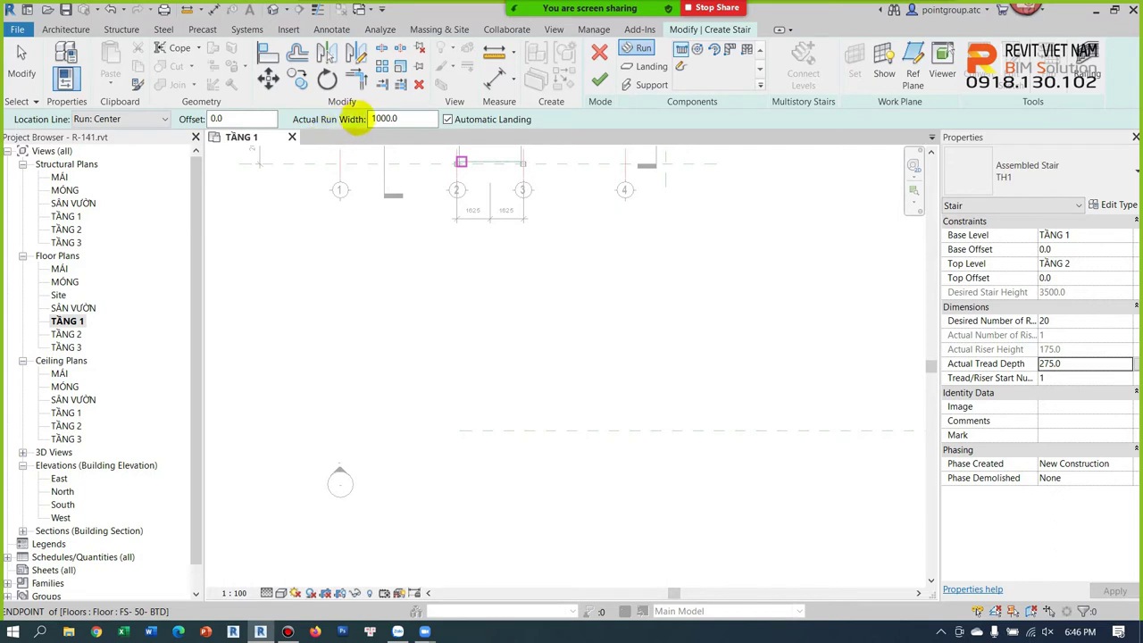
pyautogui.doubleClick(411, 120)
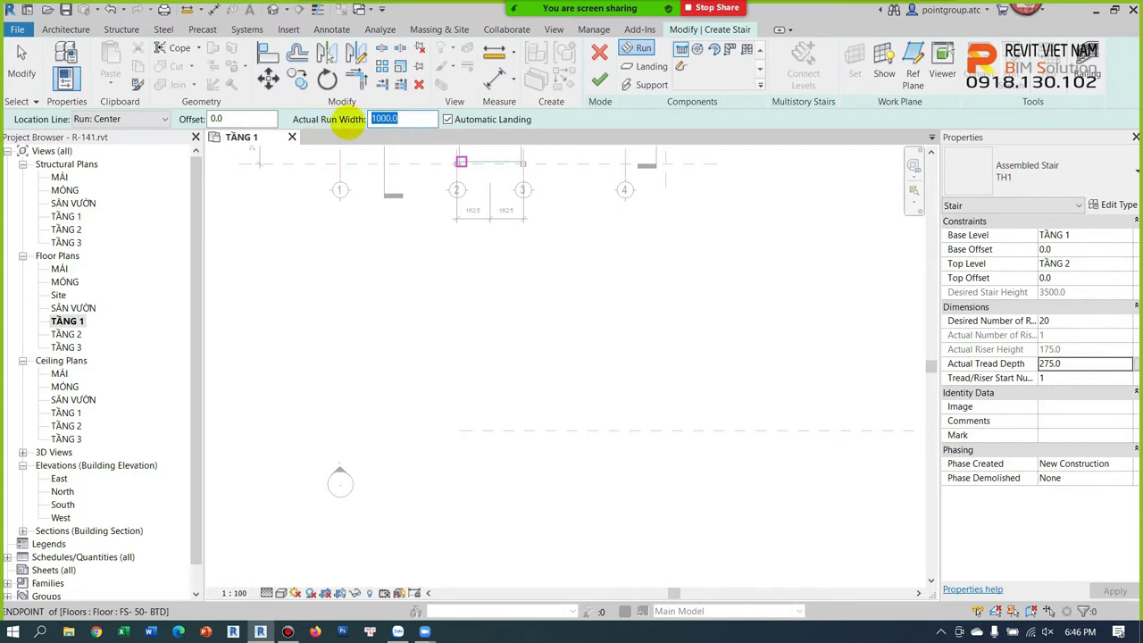
pyautogui.write('1')
pyautogui.press('Return')
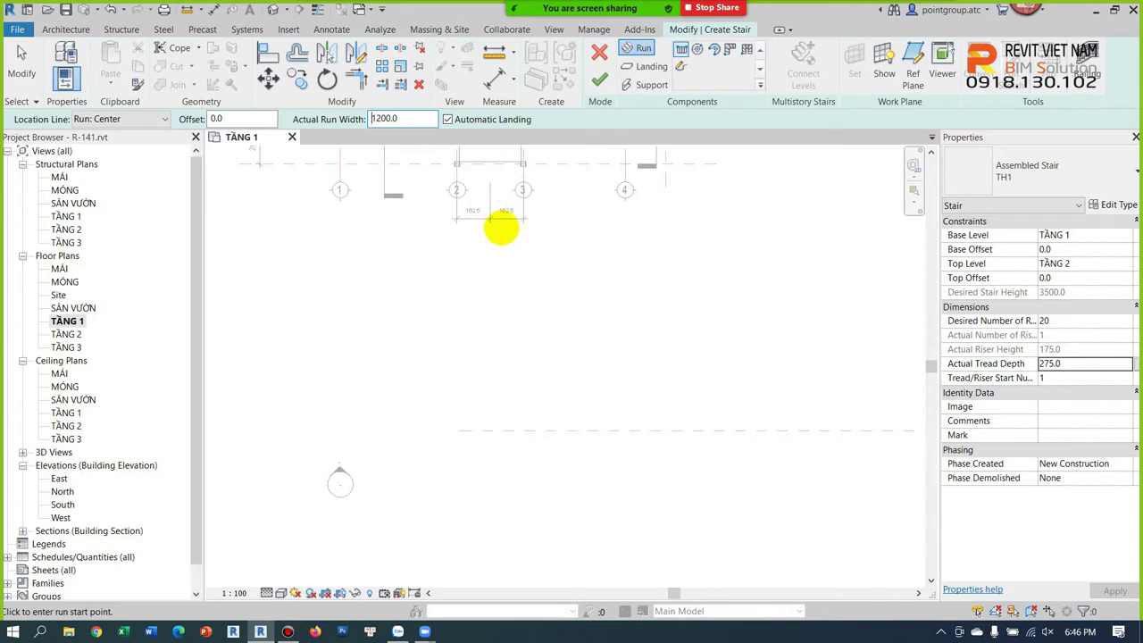
# Step: Test the Run: Left and Exterior Support: Left location lines at the reference plane
pyautogui.click(100, 118)
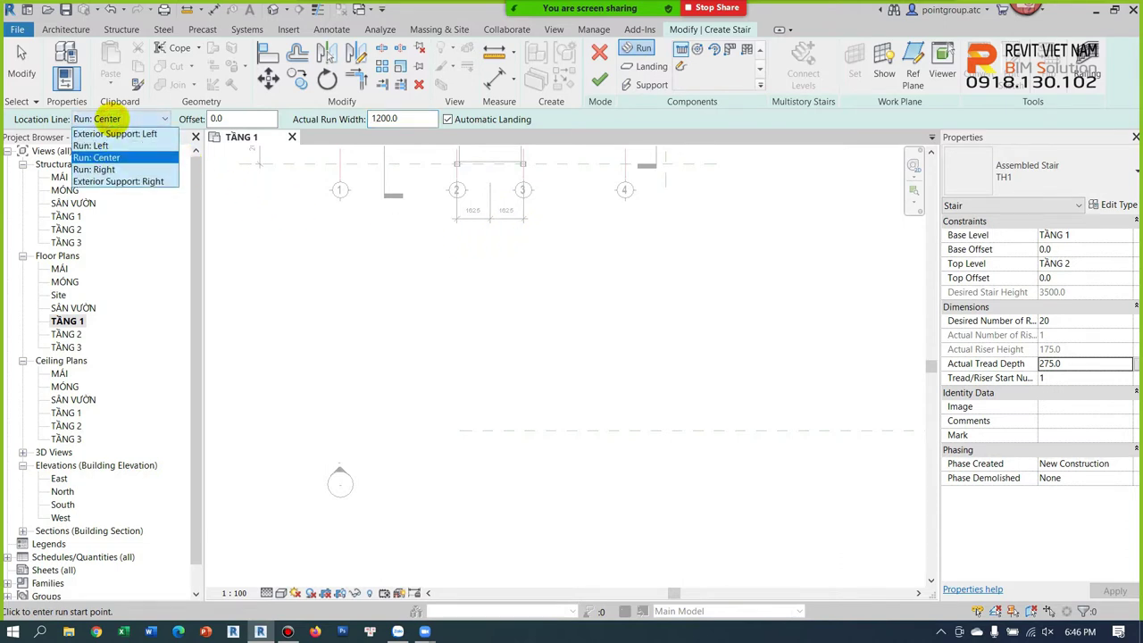
pyautogui.click(90, 145)
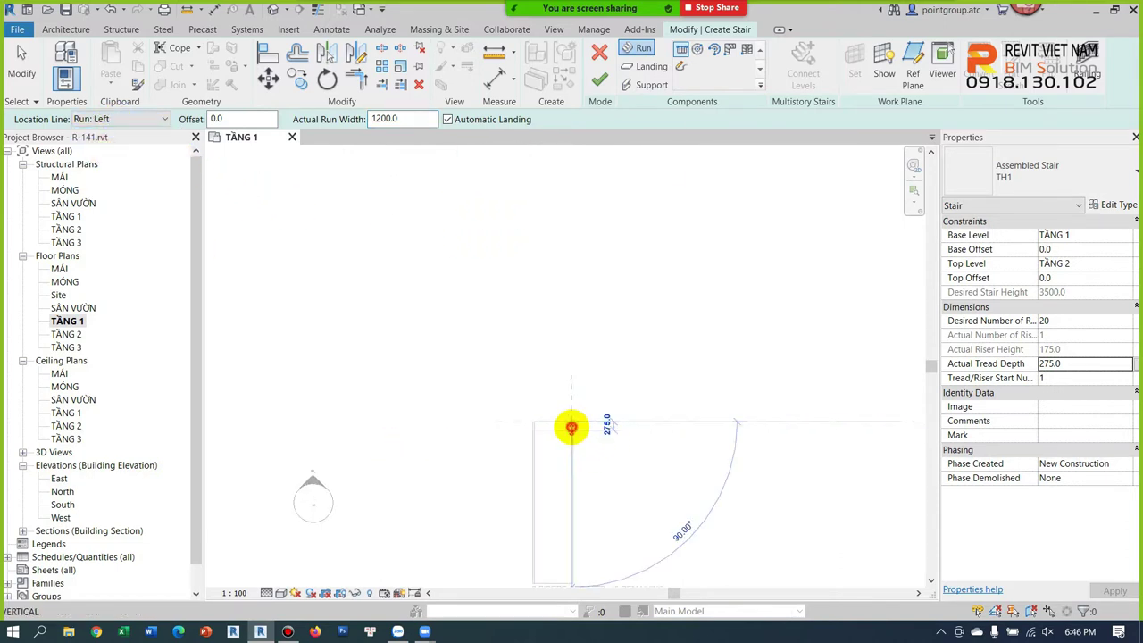
pyautogui.click(572, 426)
pyautogui.scroll(5, 581, 407)
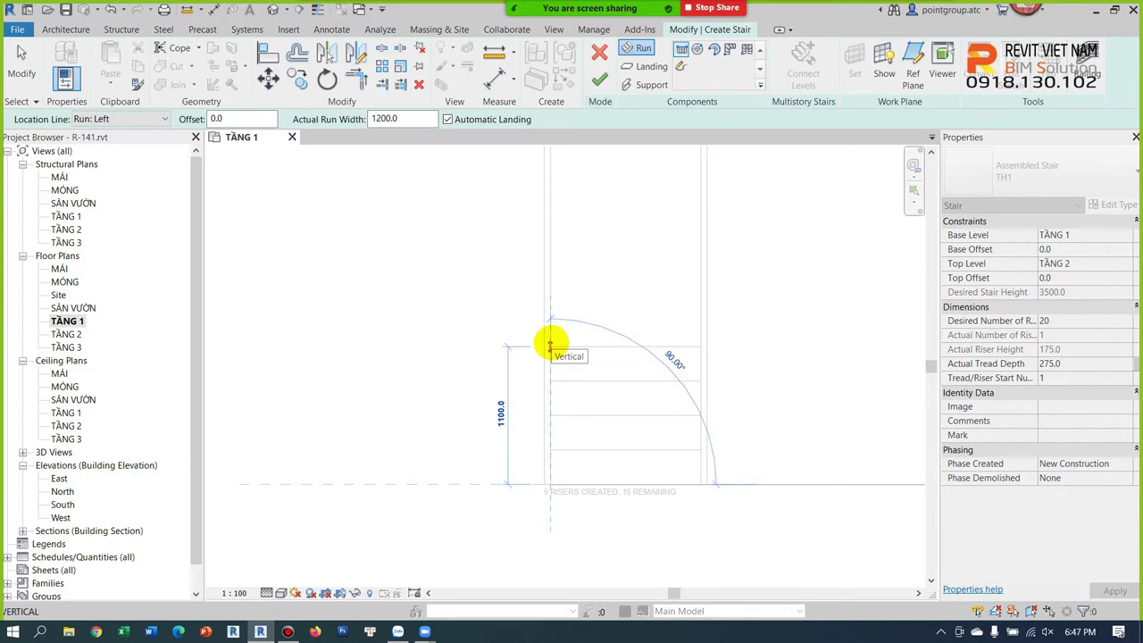
pyautogui.press('Escape')
pyautogui.click(107, 121)
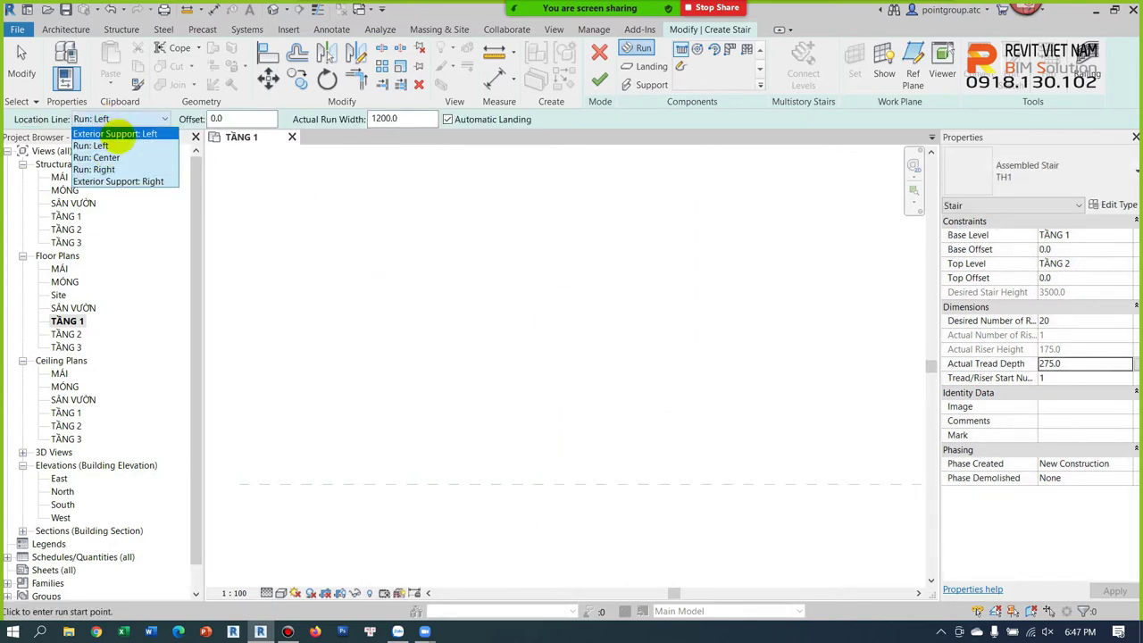
pyautogui.click(117, 134)
pyautogui.click(582, 482)
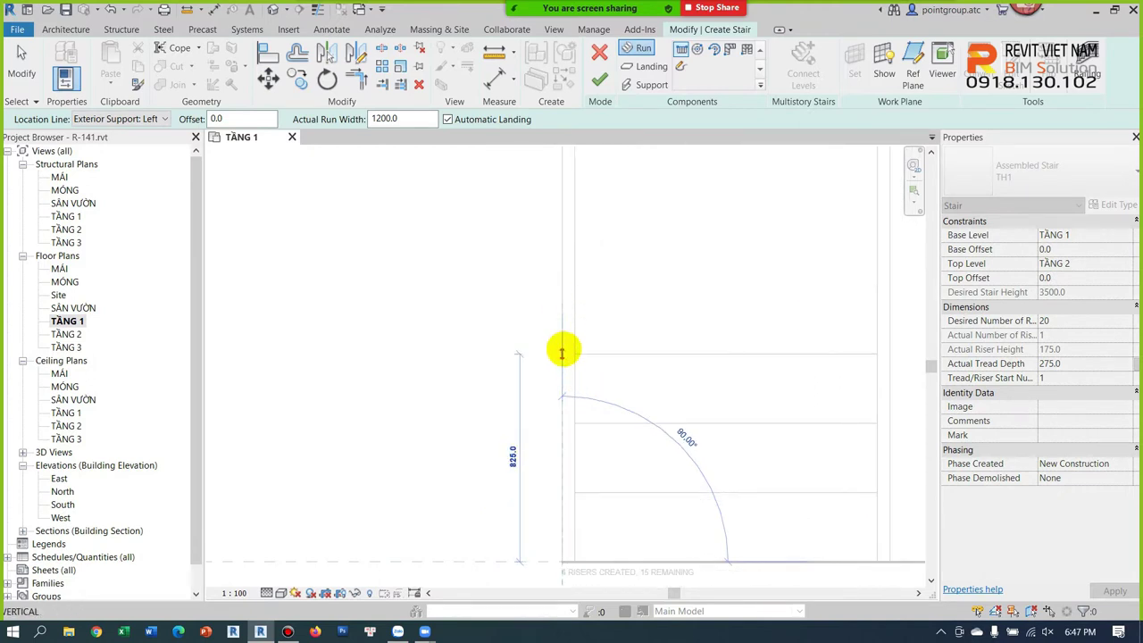
pyautogui.press('Escape')
# Step: Retest Run: Left, then settle on the Exterior Support: Left location line
pyautogui.click(123, 118)
pyautogui.click(109, 147)
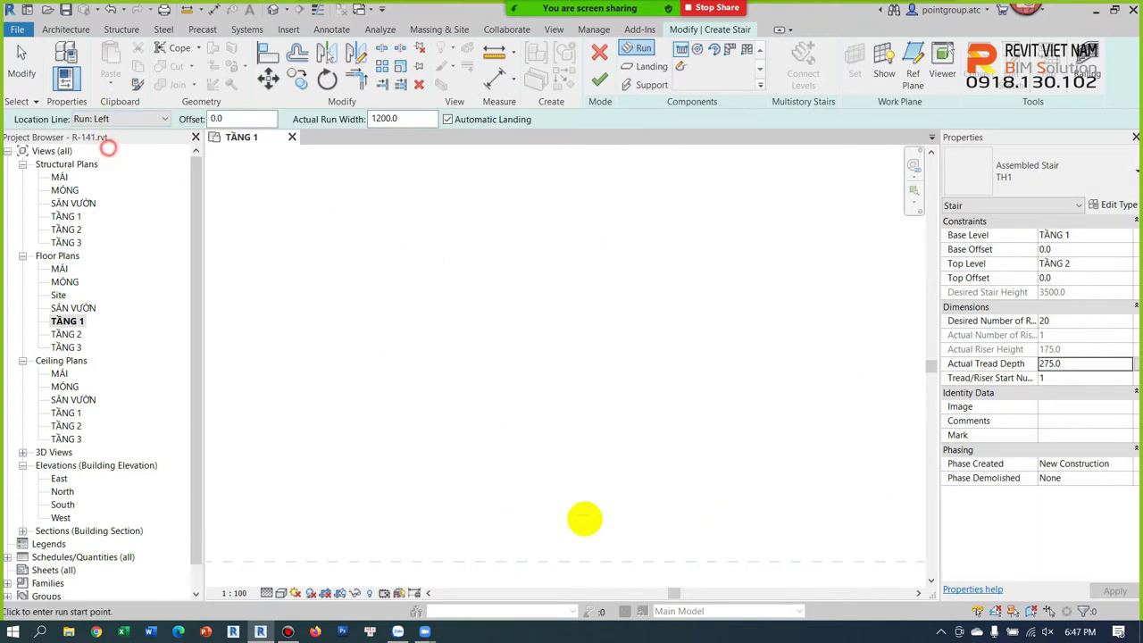
pyautogui.click(548, 558)
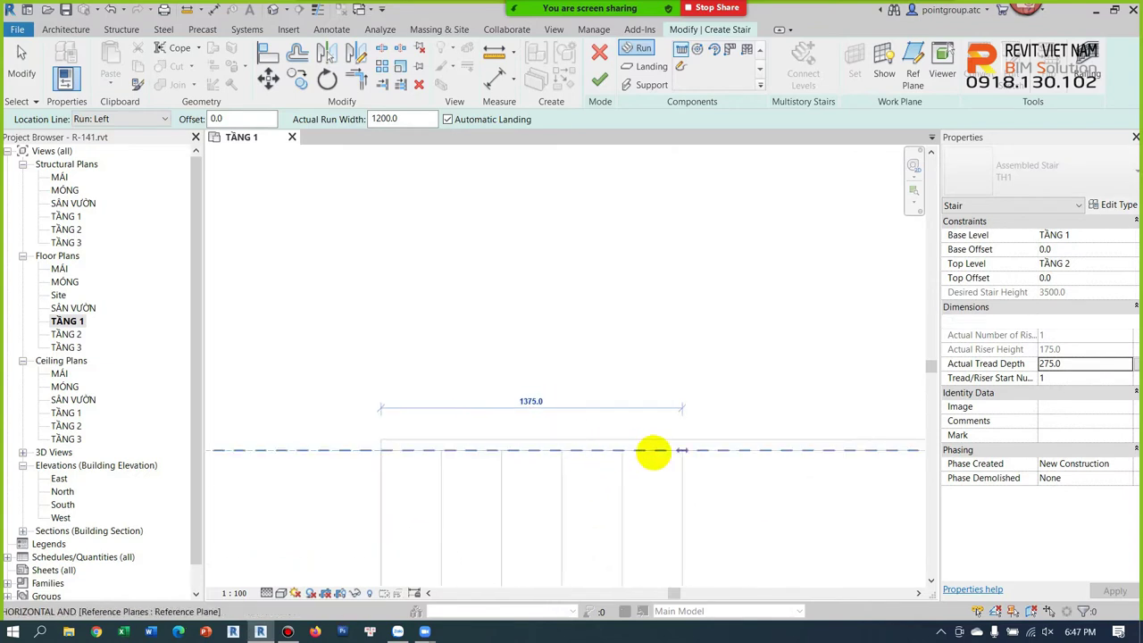
pyautogui.press('Escape')
pyautogui.click(136, 120)
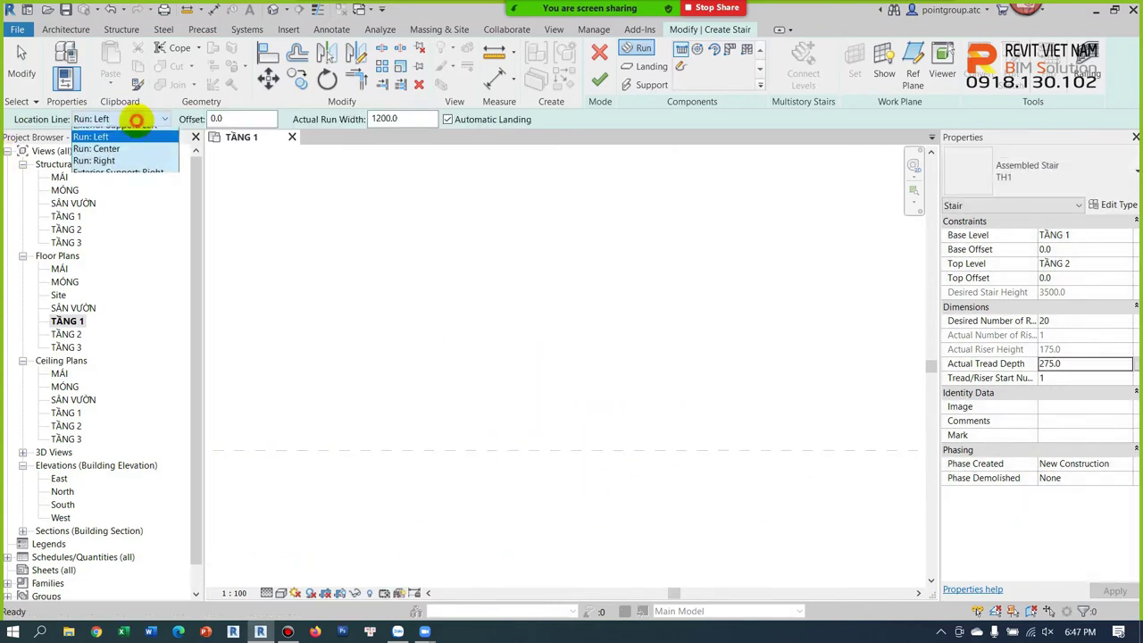
pyautogui.click(116, 128)
pyautogui.click(459, 450)
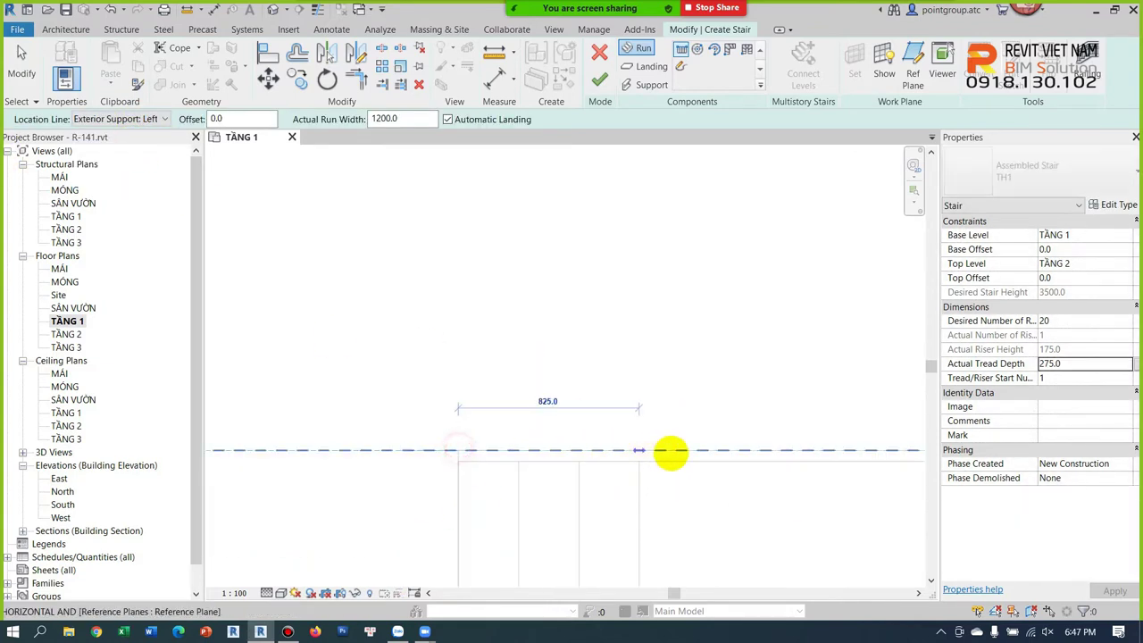
pyautogui.press('Escape')
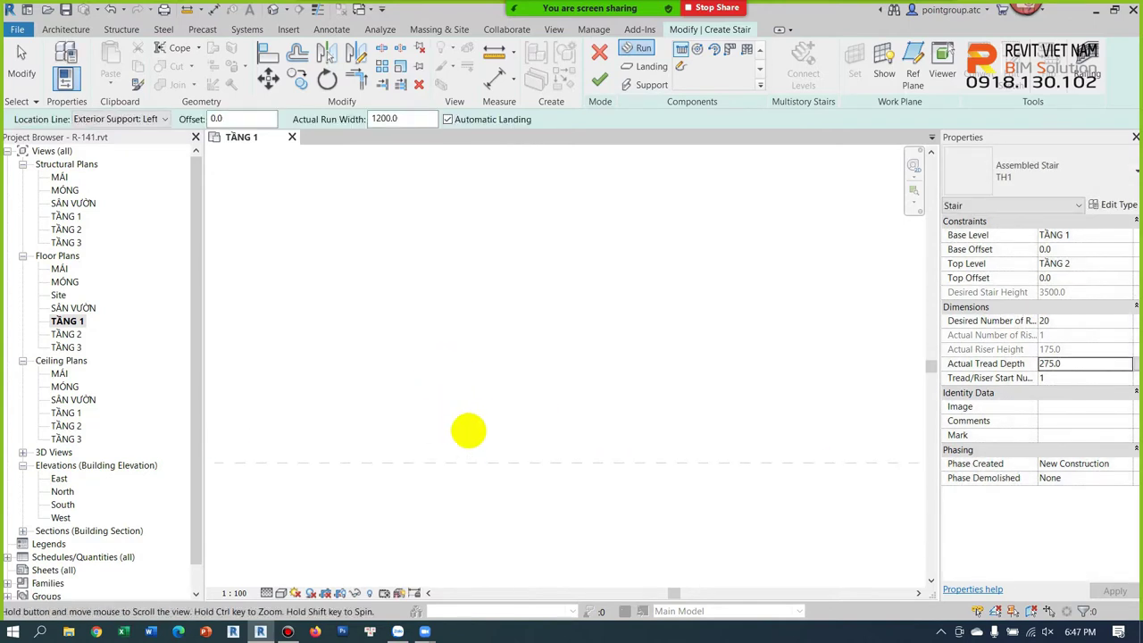
# Step: Draw a 10-riser run upward and a second 10-riser run downward beside it
pyautogui.click(464, 498)
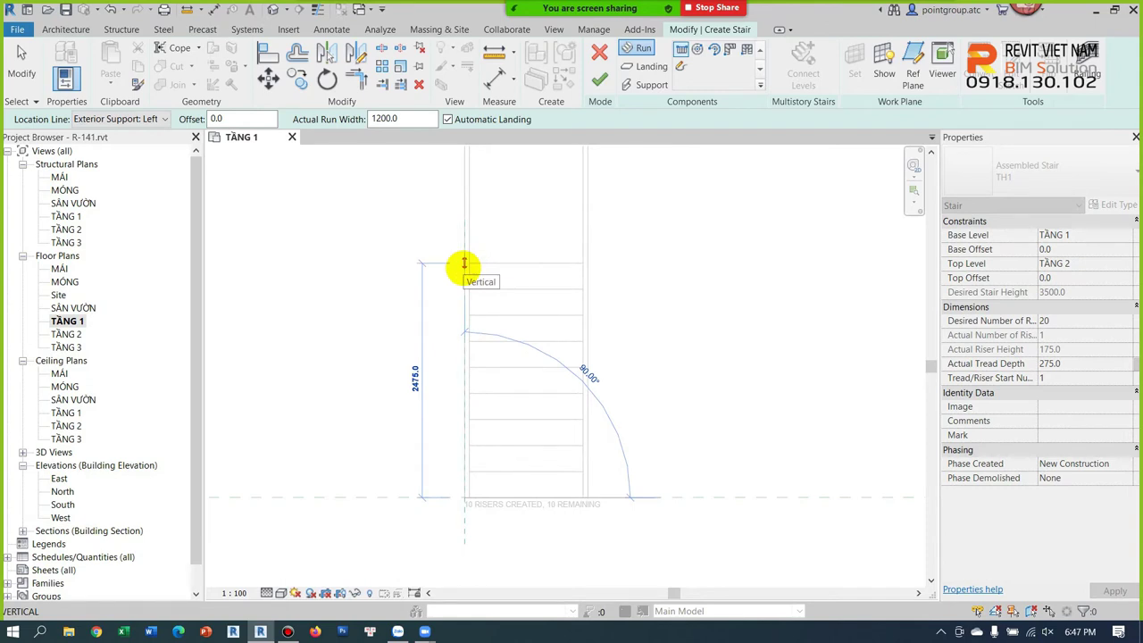
pyautogui.click(464, 264)
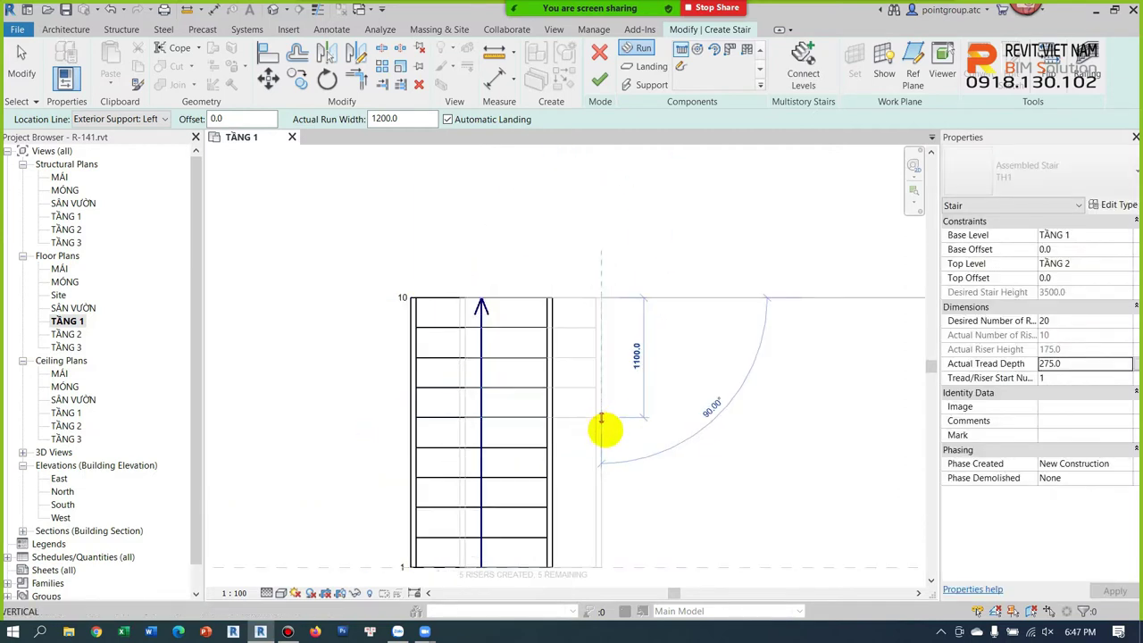
pyautogui.click(722, 297)
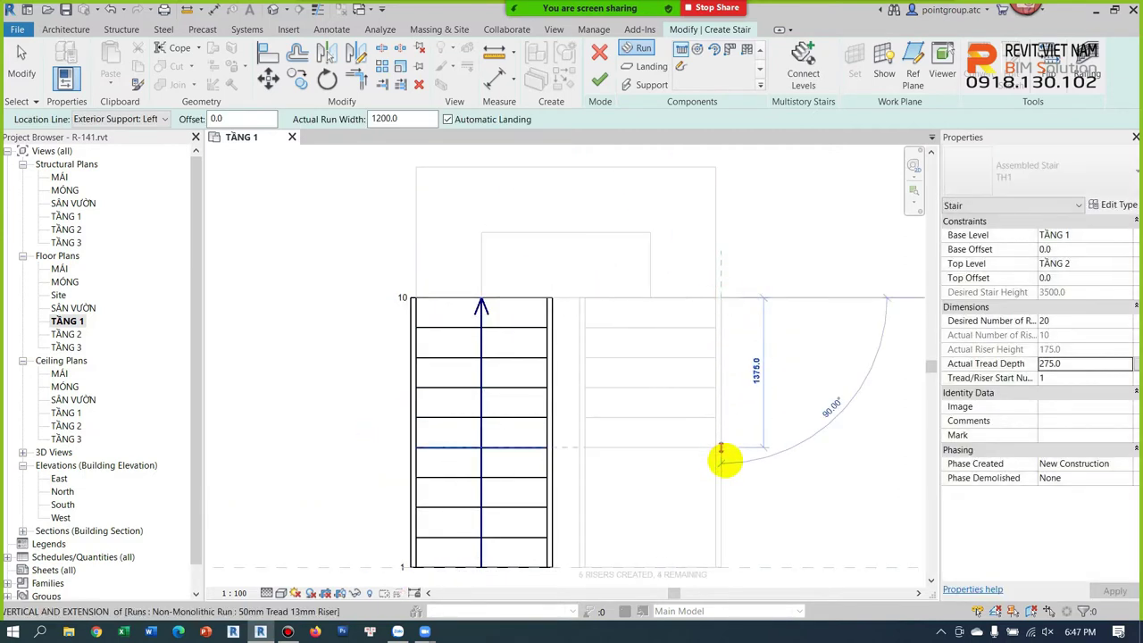
pyautogui.click(726, 567)
pyautogui.scroll(3, 695, 485)
pyautogui.scroll(1, 700, 485)
pyautogui.scroll(-2, 700, 485)
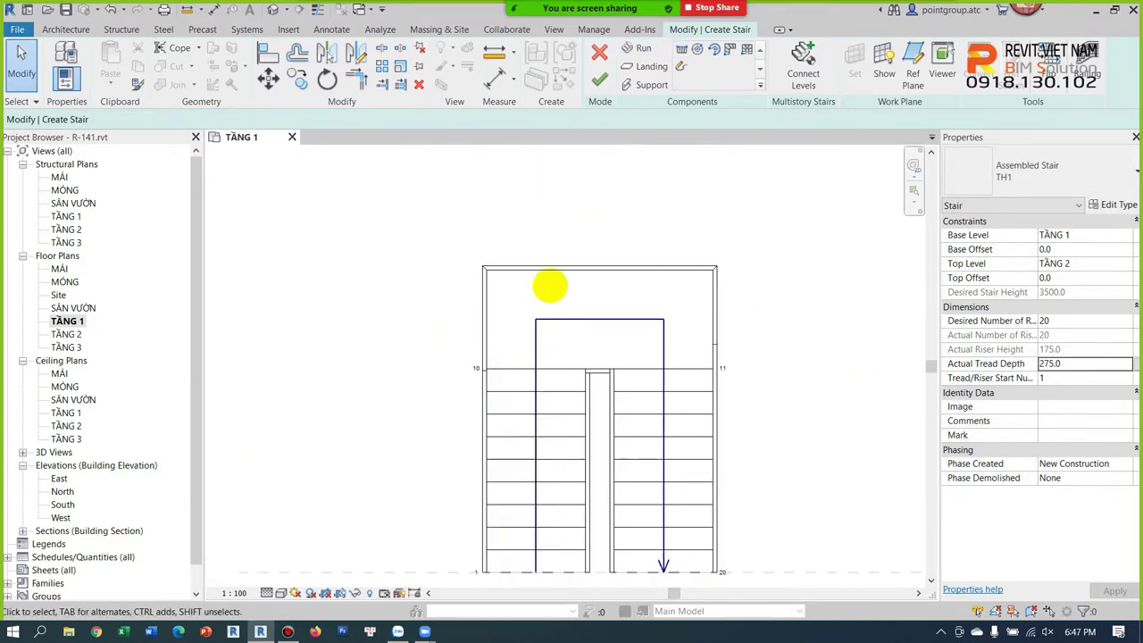
# Step: Replace the landing with one picked between both runs and finish the stair
pyautogui.click(625, 319)
pyautogui.click(626, 209)
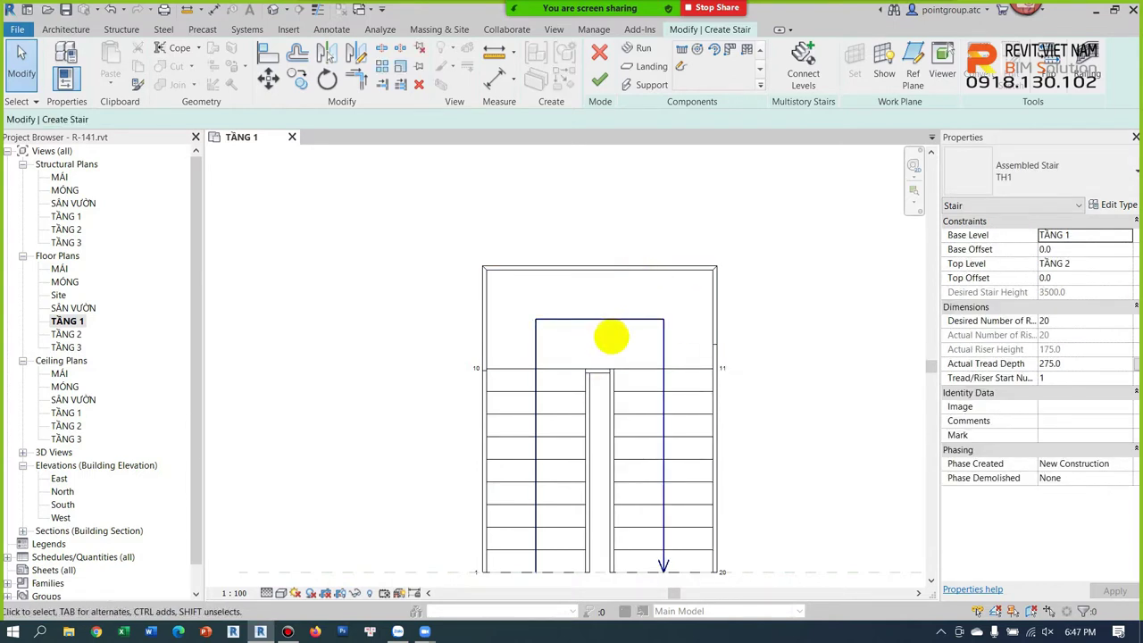
pyautogui.click(605, 321)
pyautogui.press('Delete')
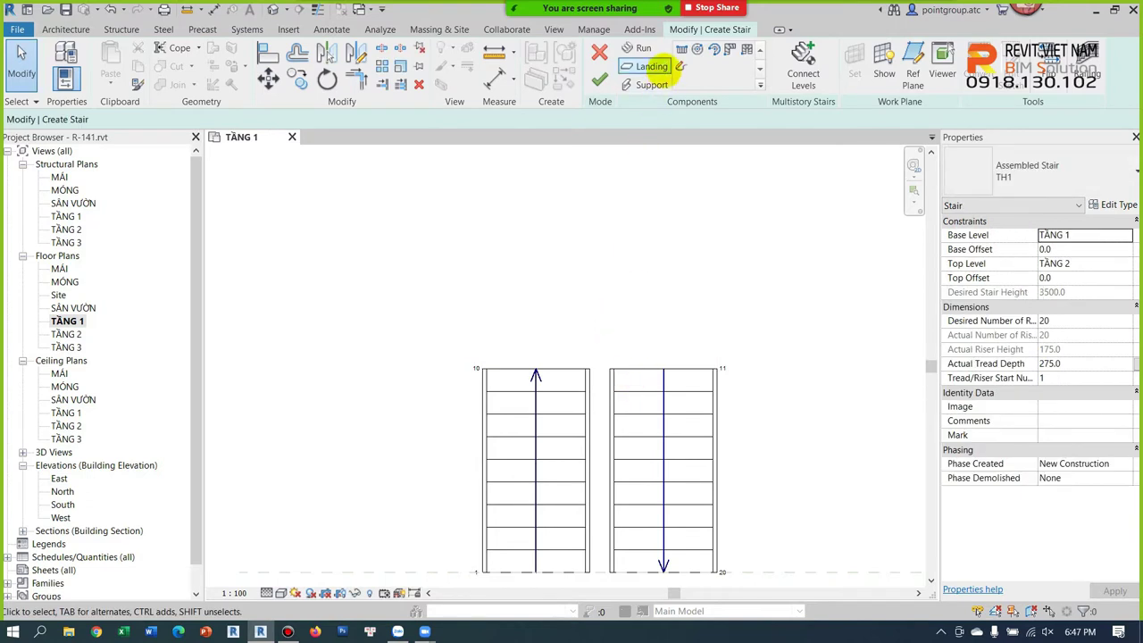
pyautogui.click(666, 68)
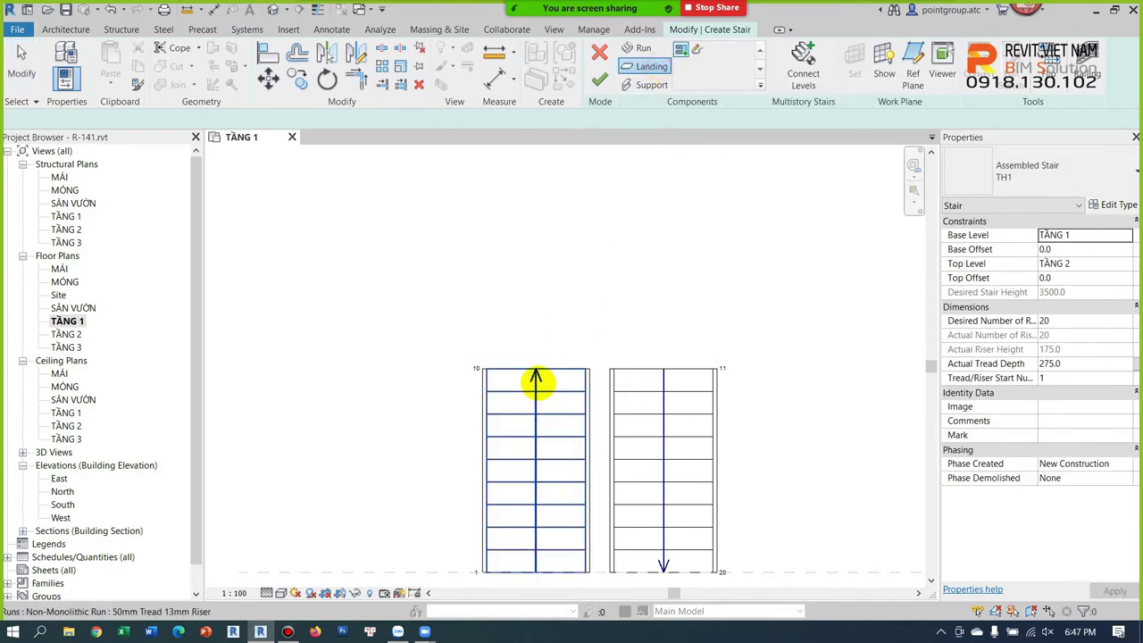
pyautogui.click(536, 380)
pyautogui.click(668, 377)
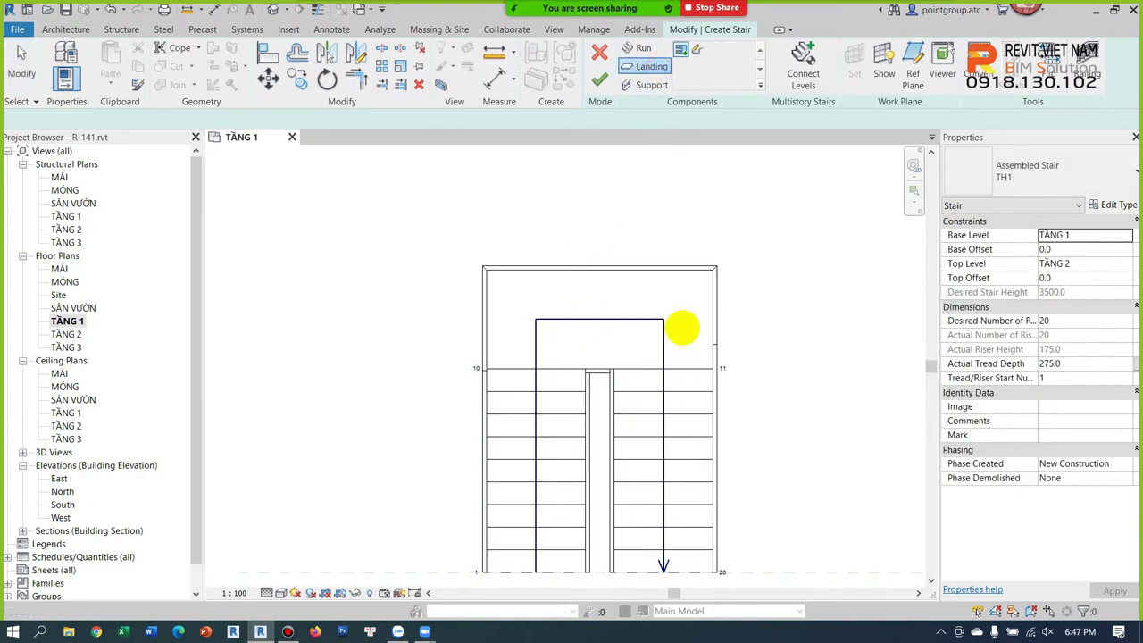
pyautogui.press('Escape')
pyautogui.click(601, 80)
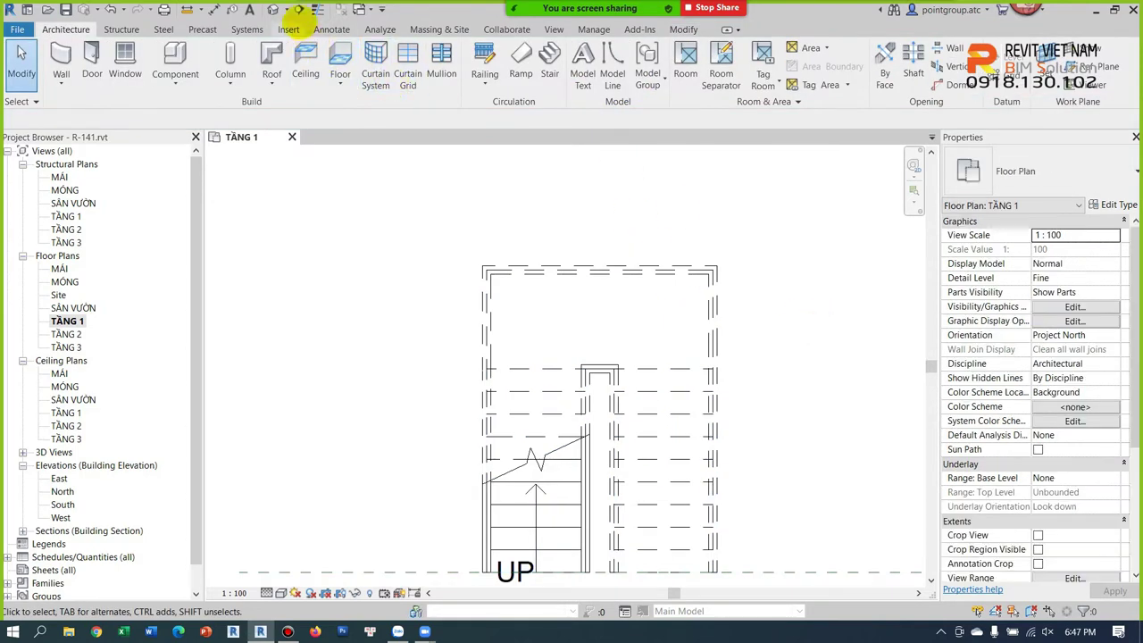
# Step: Inspect the U-shaped stair isolated in the Default 3D view
pyautogui.click(274, 9)
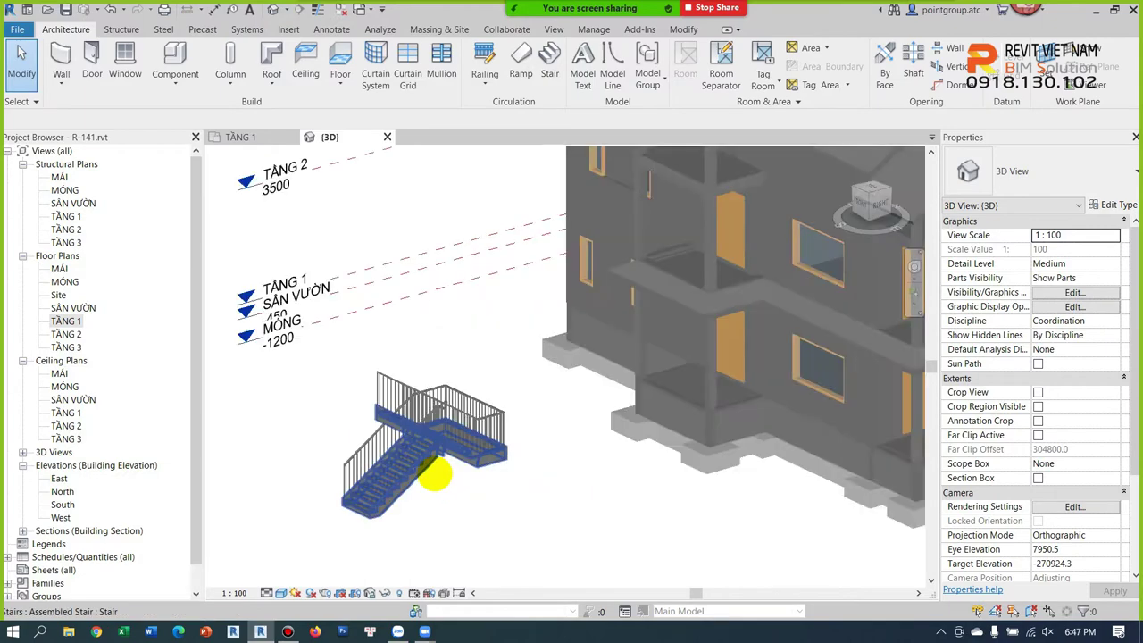
pyautogui.scroll(5, 436, 474)
pyautogui.click(482, 429)
pyautogui.moveTo(482, 429)
pyautogui.keyDown('shift'); pyautogui.mouseDown(button='middle')
pyautogui.moveTo(745, 439)
pyautogui.moveTo(715, 465)
pyautogui.mouseUp(button='middle'); pyautogui.keyUp('shift')
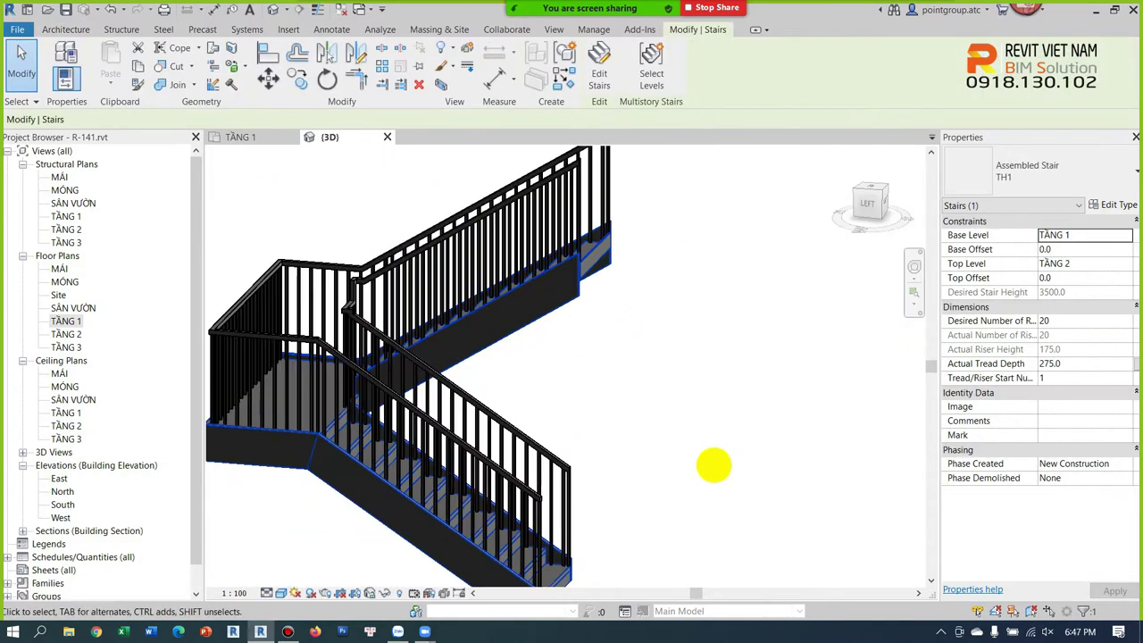
pyautogui.press('h')
pyautogui.press('i')
pyautogui.moveTo(562, 388)
pyautogui.keyDown('shift'); pyautogui.mouseDown(button='middle')
pyautogui.moveTo(528, 461)
pyautogui.moveTo(515, 462)
pyautogui.moveTo(587, 446)
pyautogui.mouseUp(button='middle'); pyautogui.keyUp('shift')
pyautogui.moveTo(596, 317)
pyautogui.keyDown('shift'); pyautogui.mouseDown(button='middle')
pyautogui.moveTo(748, 345)
pyautogui.moveTo(672, 357)
pyautogui.mouseUp(button='middle'); pyautogui.keyUp('shift')
pyautogui.click(672, 358)
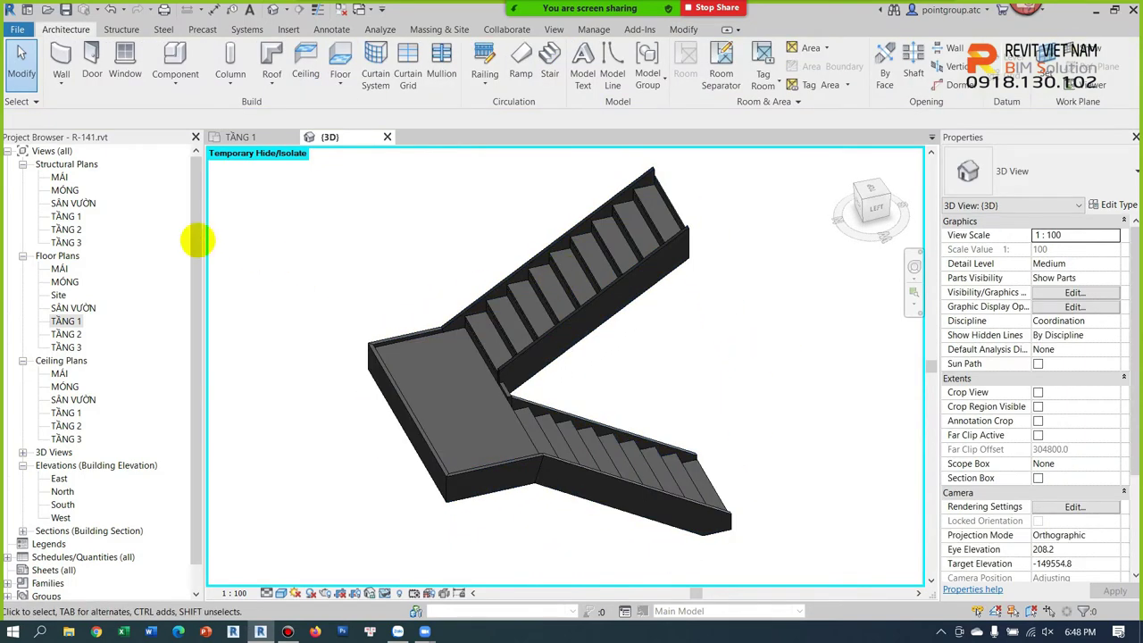
# Step: Return to the TẦNG 1 plan and review the finished stair with its UP arrow
pyautogui.click(71, 321)
pyautogui.doubleClick(72, 322)
pyautogui.scroll(-2, 539, 324)
pyautogui.scroll(2, 592, 350)
pyautogui.click(592, 350)
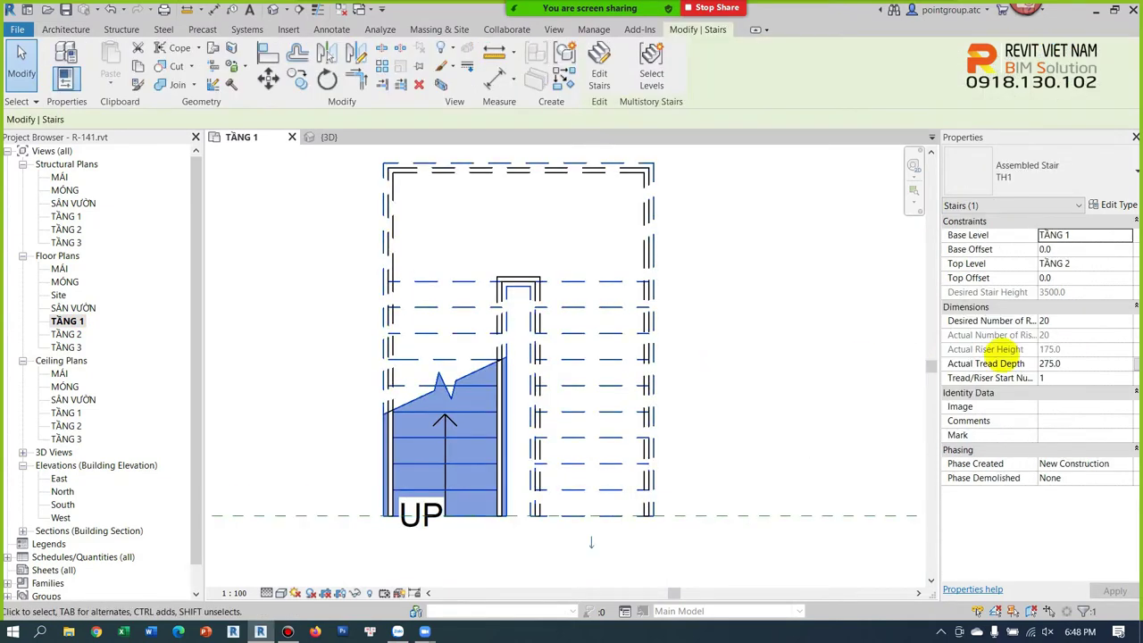
pyautogui.click(689, 339)
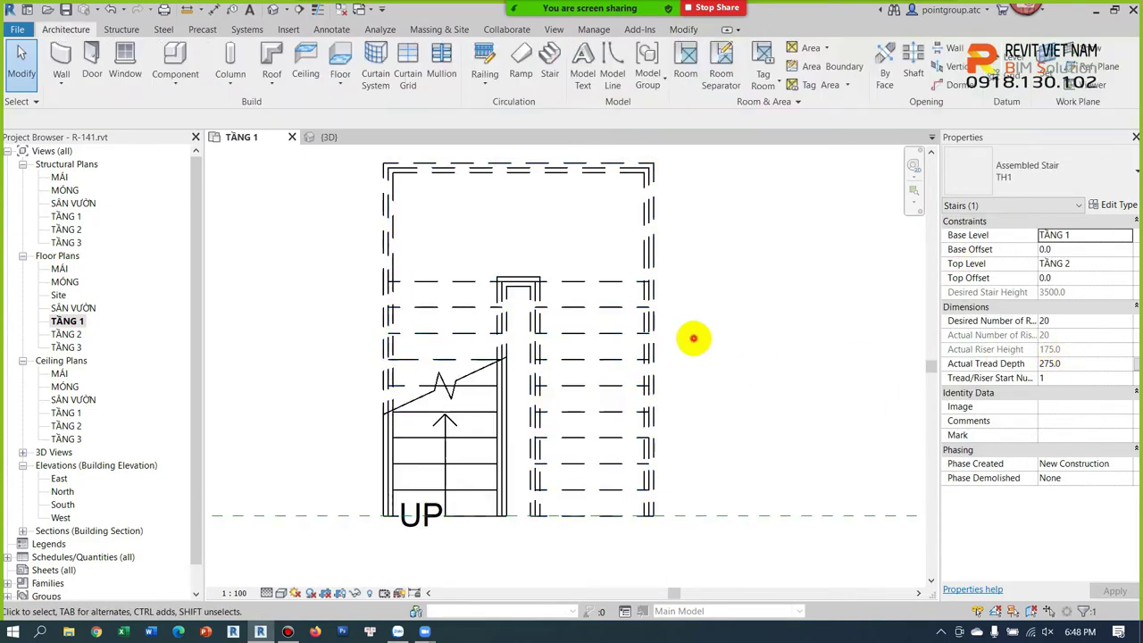
pyautogui.scroll(-2, 661, 335)
pyautogui.moveTo(655, 331); pyautogui.dragTo(628, 349, button='middle')
pyautogui.click(331, 9)
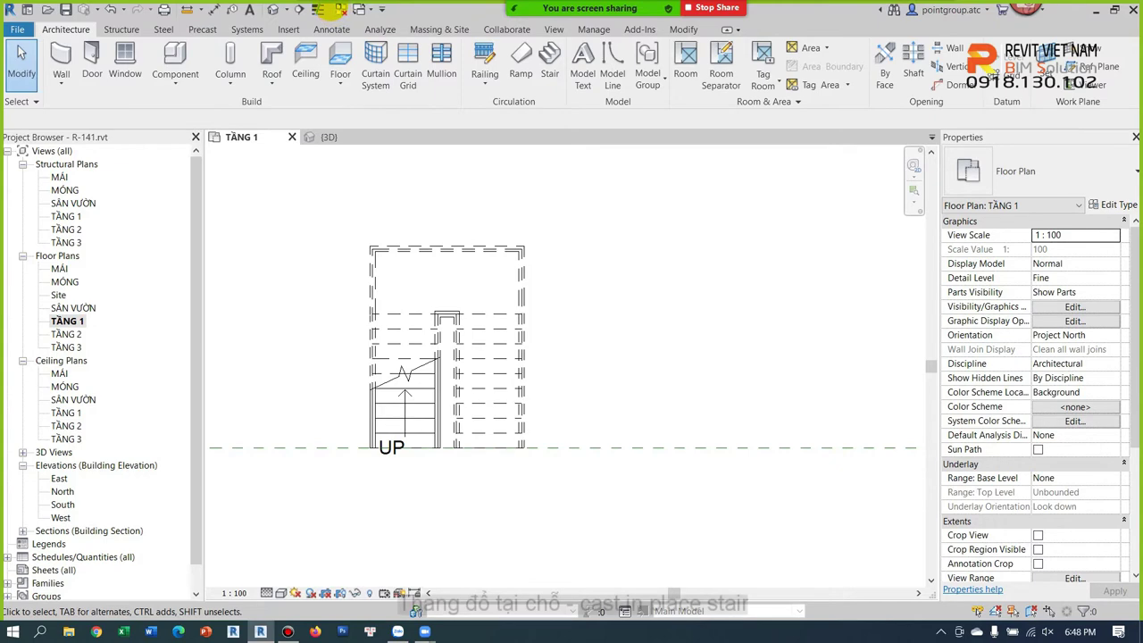
# Step: Start a Monolithic Stair and duplicate it as TH1 with 150mm Depth runs and 300mm Thickness landings
pyautogui.moveTo(651, 262); pyautogui.dragTo(541, 268, button='middle')
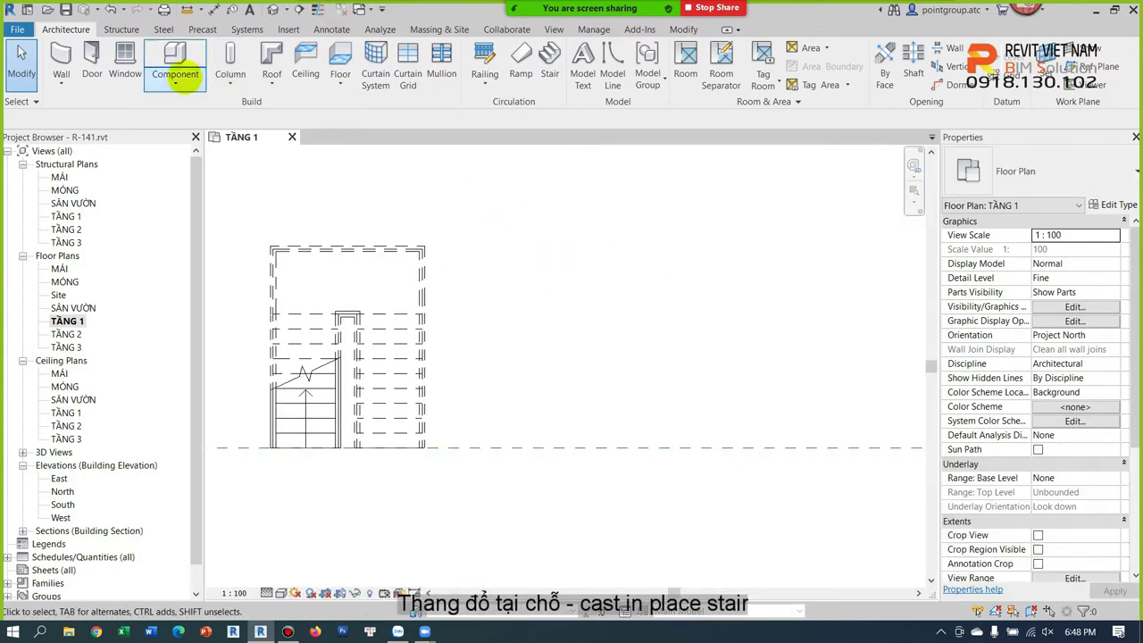
pyautogui.click(549, 78)
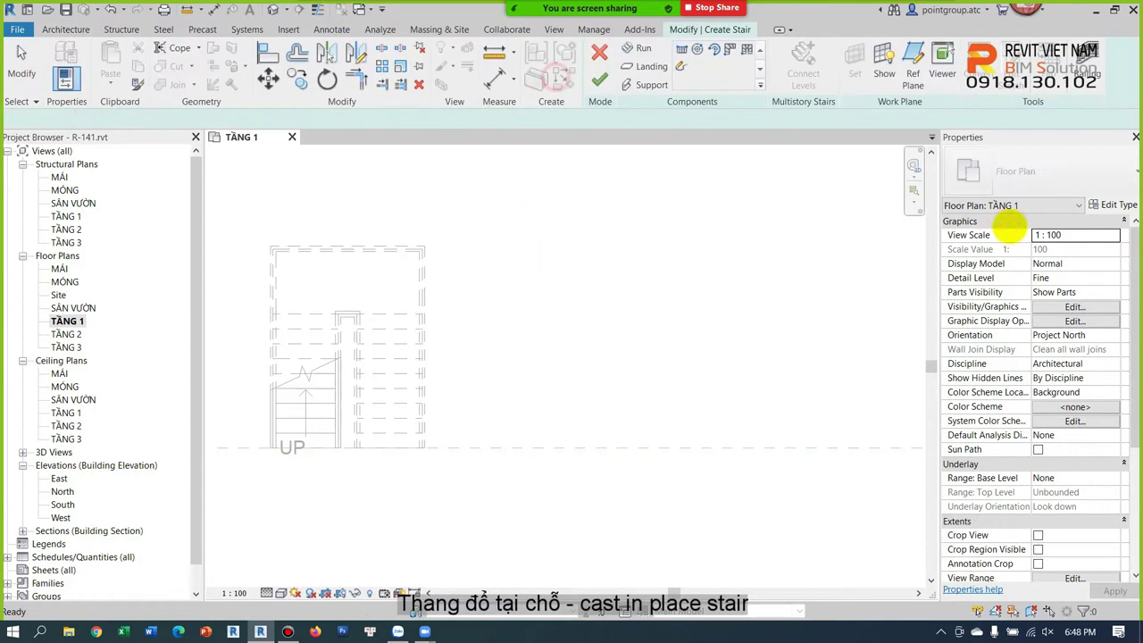
pyautogui.click(1068, 175)
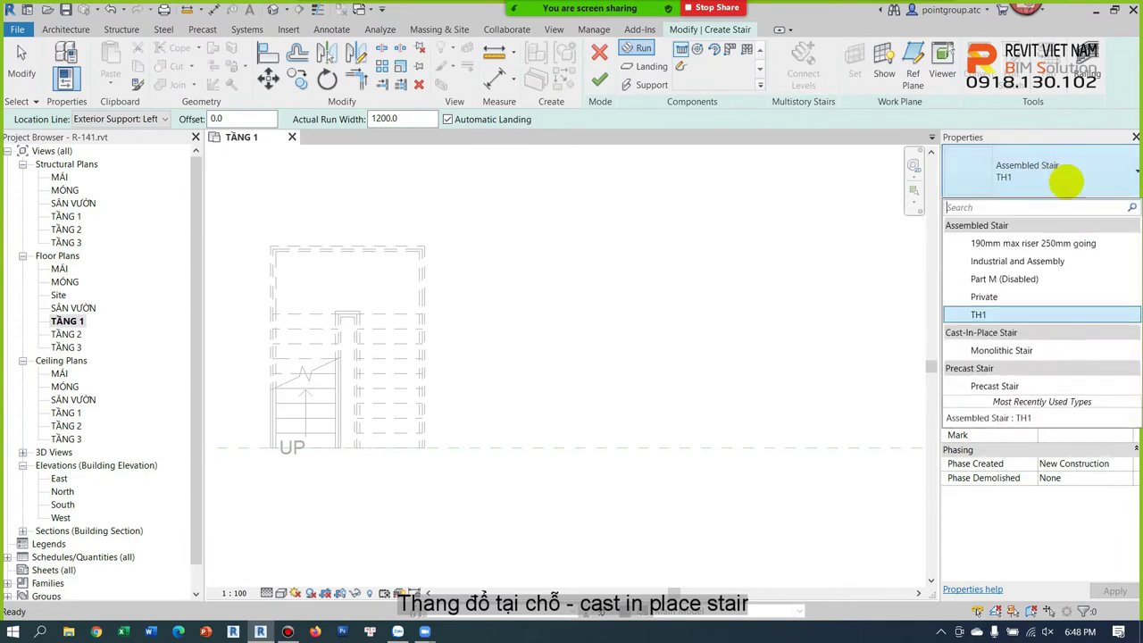
pyautogui.click(992, 349)
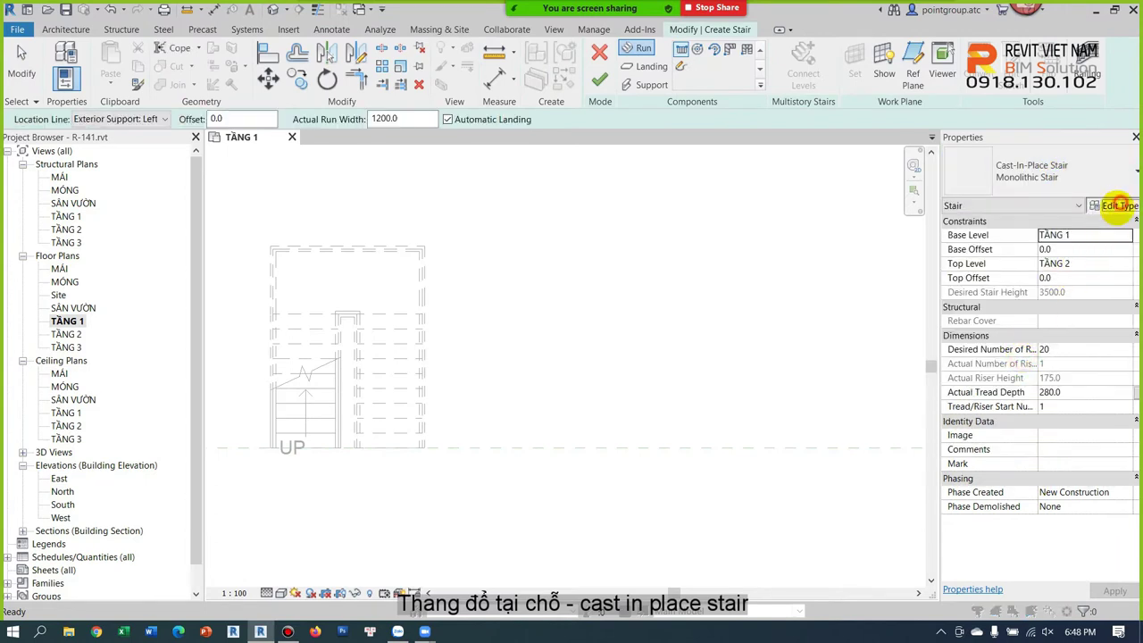
pyautogui.click(1116, 204)
pyautogui.click(947, 90)
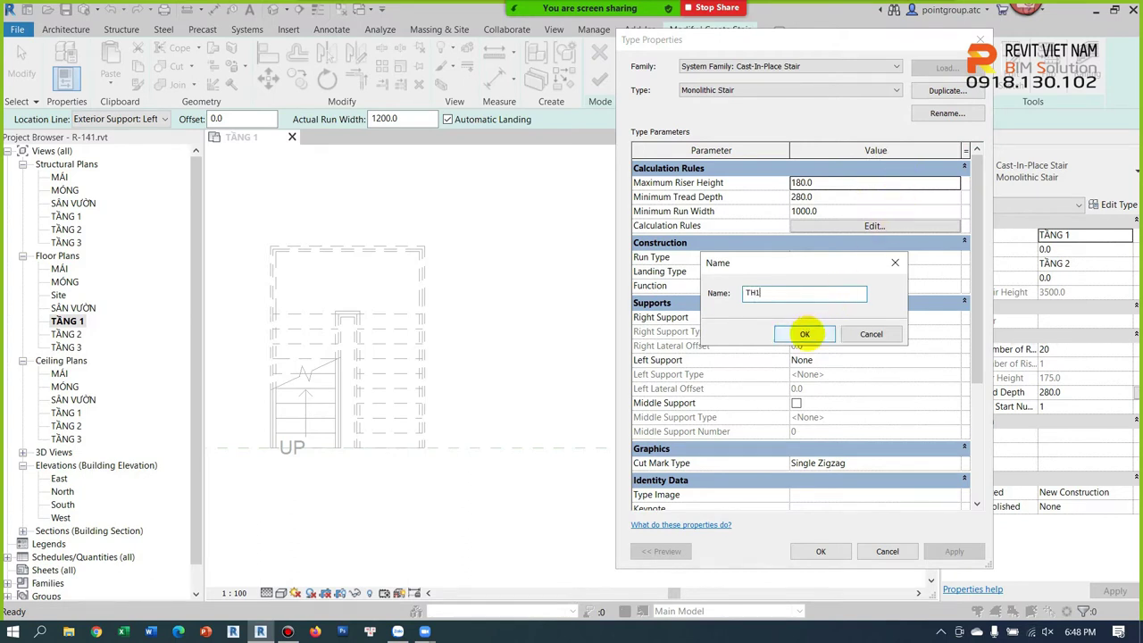
pyautogui.click(804, 334)
pyautogui.click(700, 68)
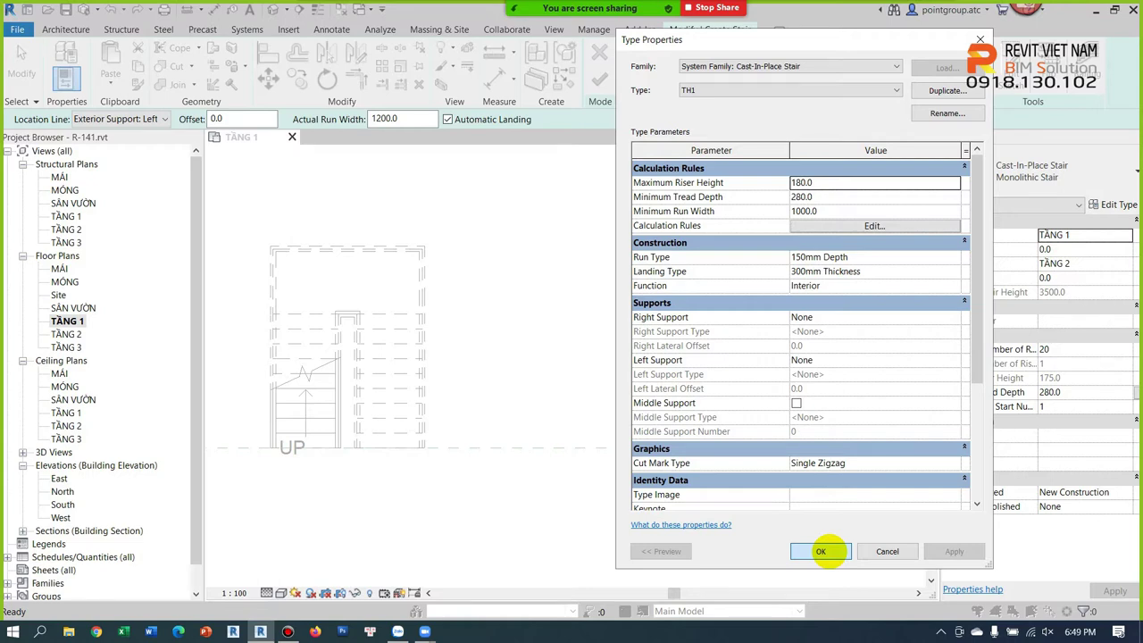
pyautogui.click(821, 551)
# Step: Set tread depth 300 and sketch two parallel 1400-wide, 10-riser runs
pyautogui.scroll(2, 652, 357)
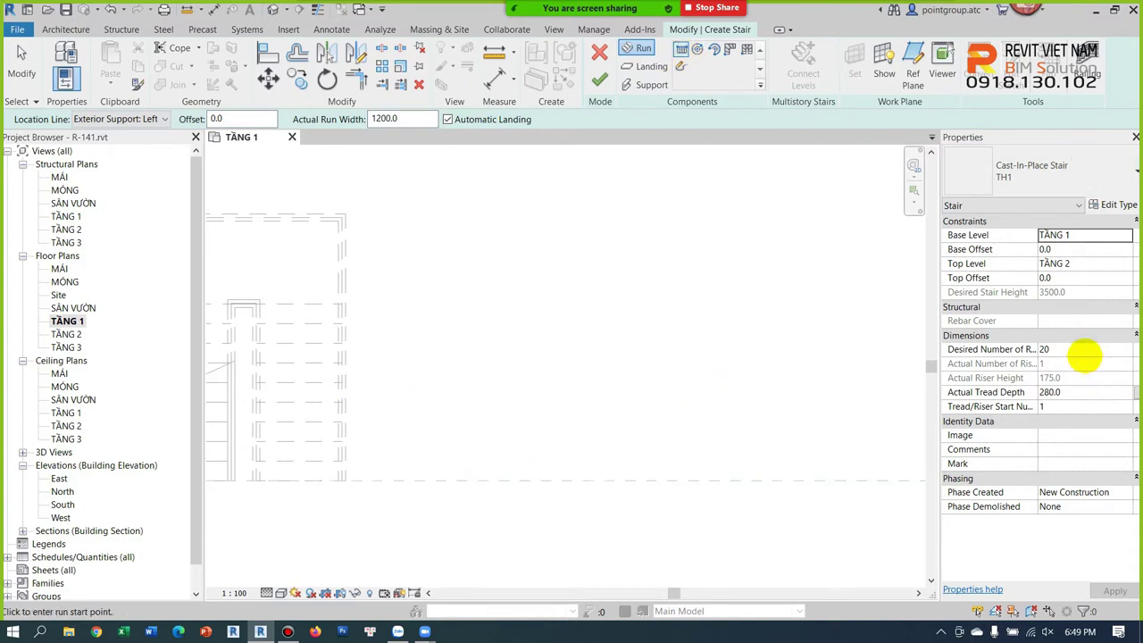
pyautogui.click(1086, 392)
pyautogui.write('300')
pyautogui.press('Return')
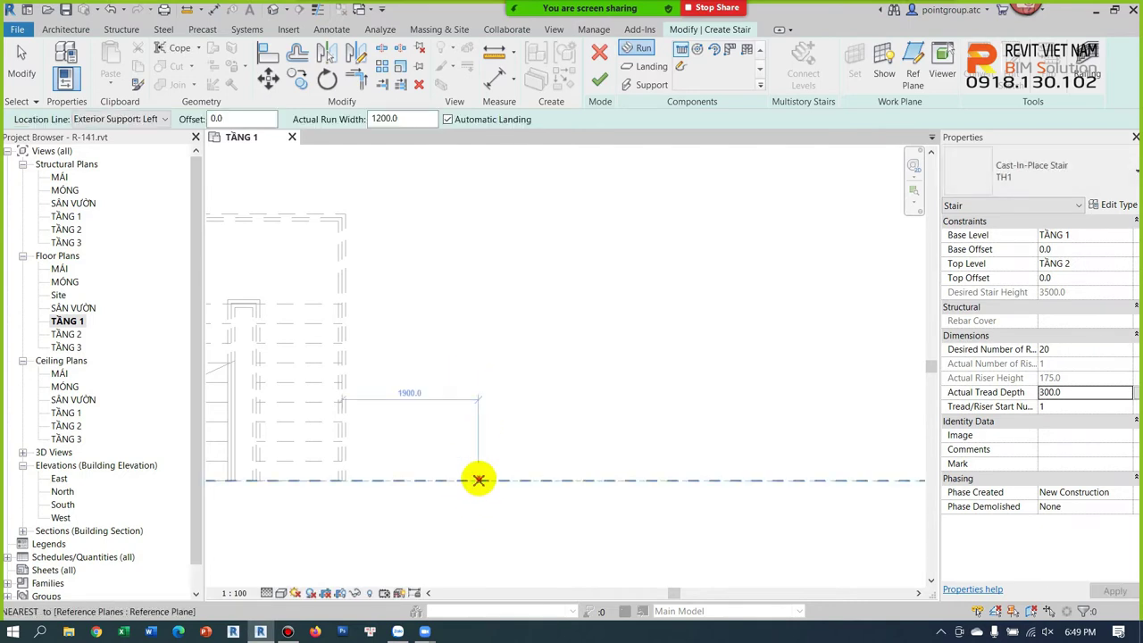
pyautogui.click(479, 480)
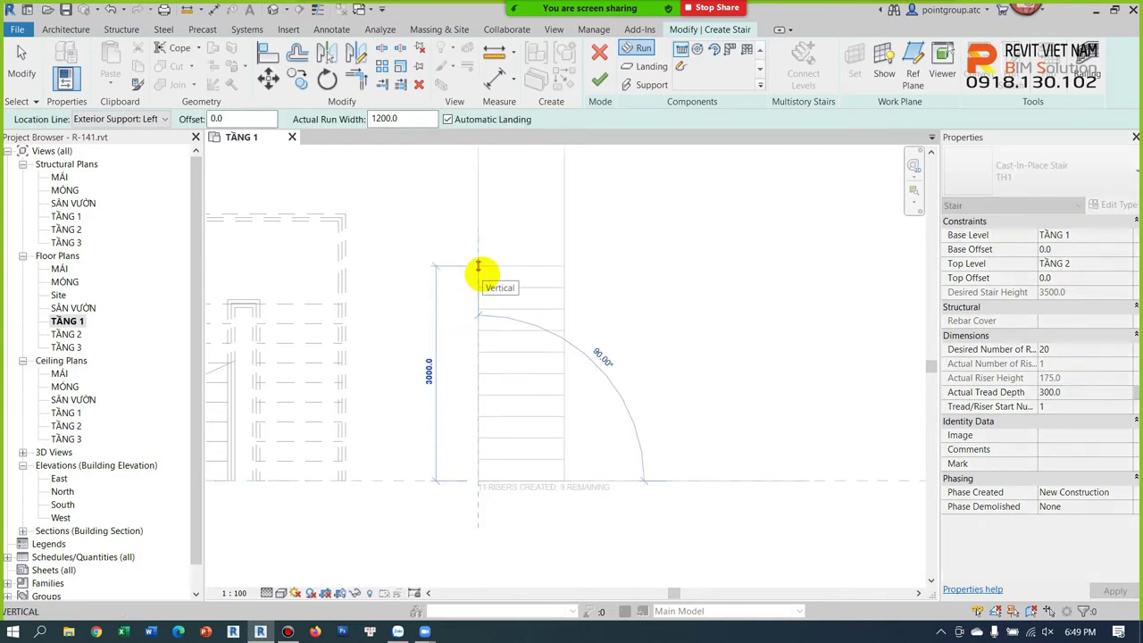
pyautogui.moveTo(408, 118); pyautogui.dragTo(351, 121)
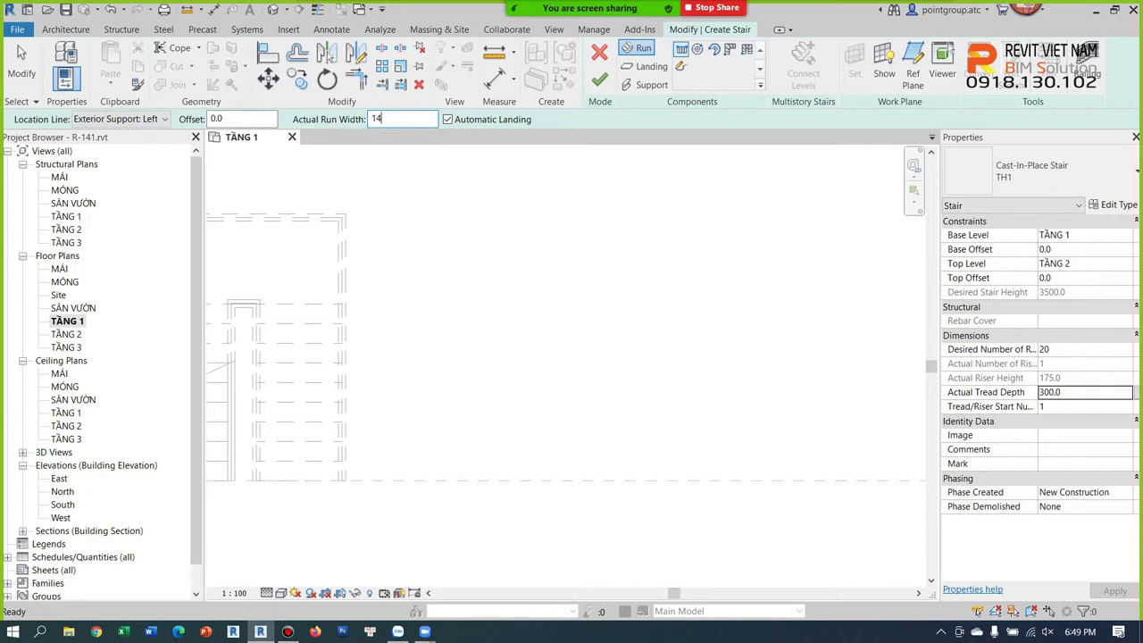
pyautogui.write('00.0')
pyautogui.click(492, 480)
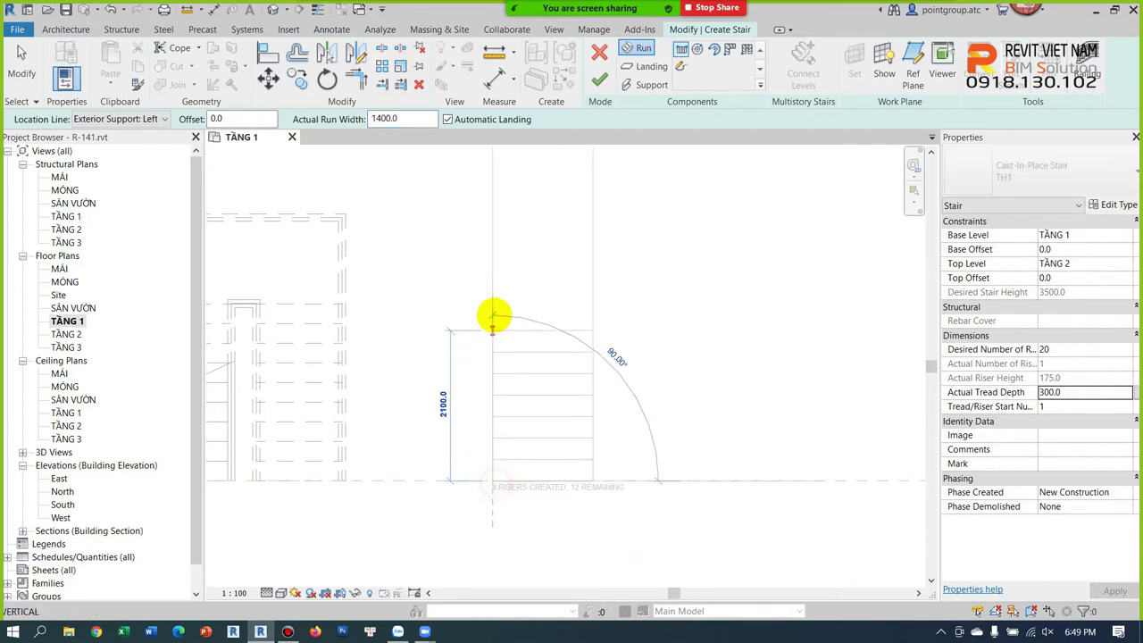
pyautogui.click(492, 285)
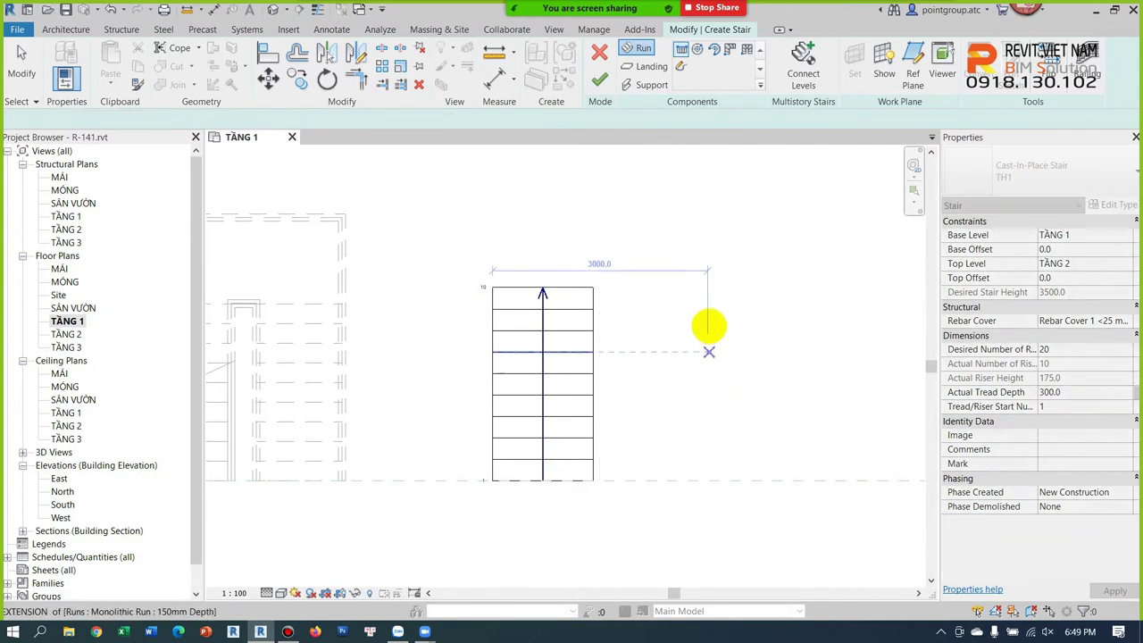
pyautogui.click(774, 484)
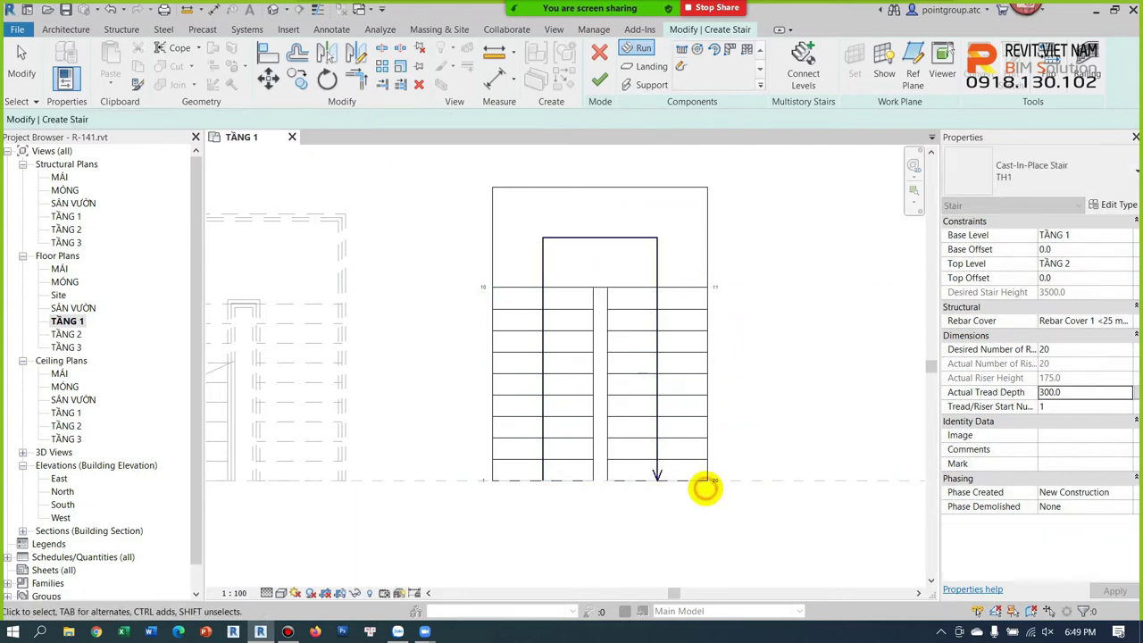
pyautogui.scroll(2, 598, 496)
pyautogui.scroll(2, 620, 523)
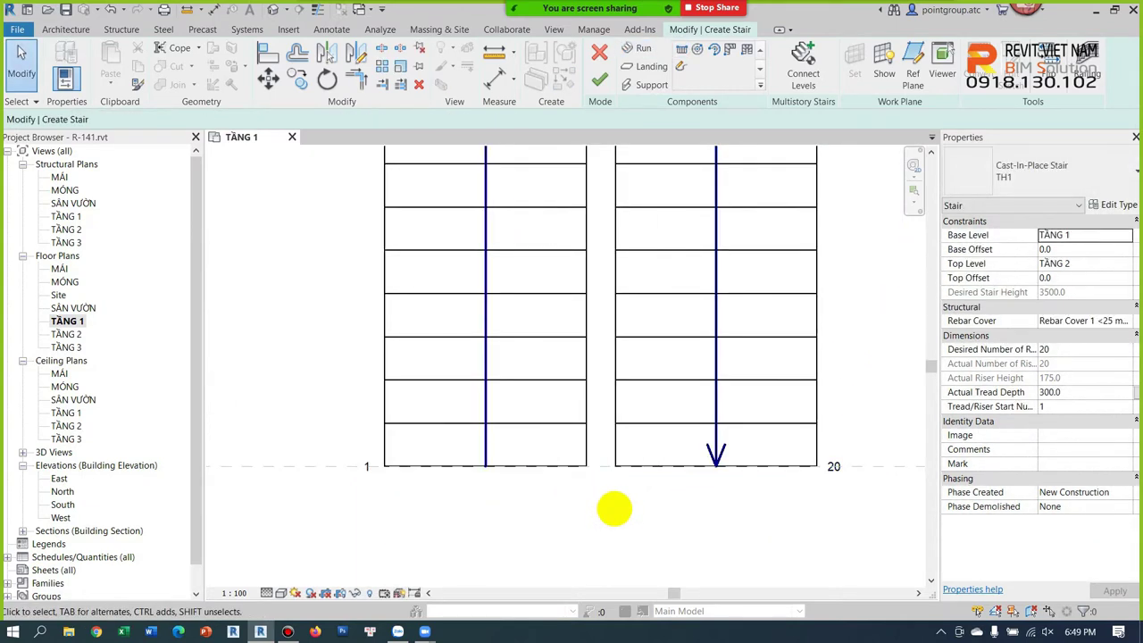
# Step: Check the 200 gap between the runs with a temporary dimension, then delete it
pyautogui.press('d')
pyautogui.press('i')
pyautogui.click(586, 445)
pyautogui.click(615, 443)
pyautogui.moveTo(617, 545); pyautogui.dragTo(595, 416, button='middle')
pyautogui.click(599, 472)
pyautogui.press('Escape')
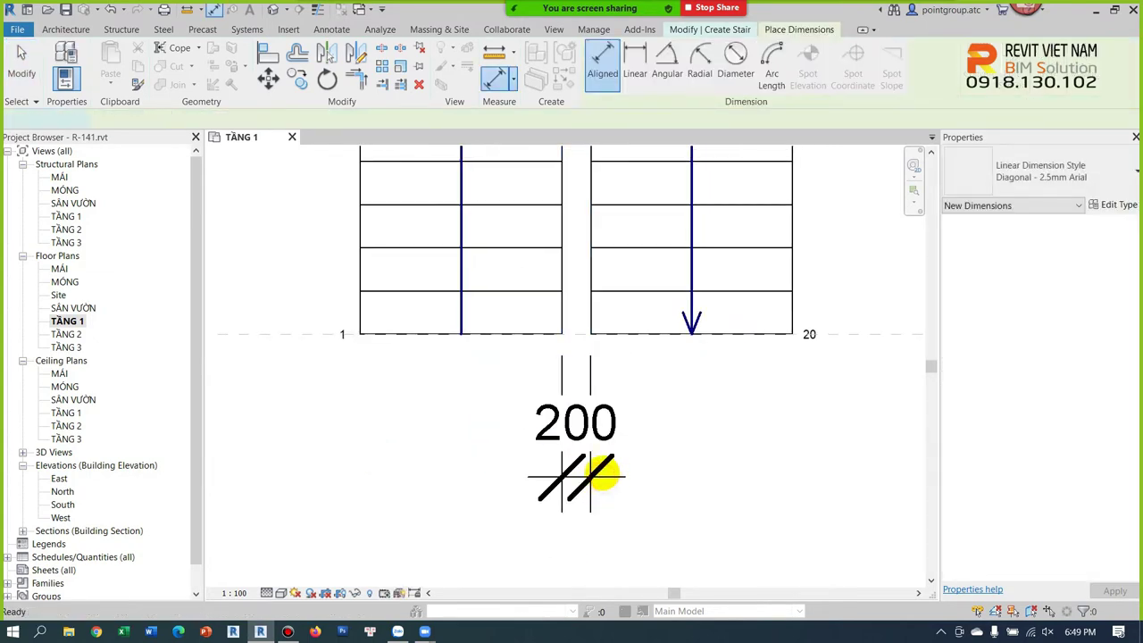
pyautogui.press('Escape')
pyautogui.click(603, 475)
pyautogui.press('Delete')
pyautogui.scroll(-2, 625, 429)
pyautogui.scroll(-2, 589, 268)
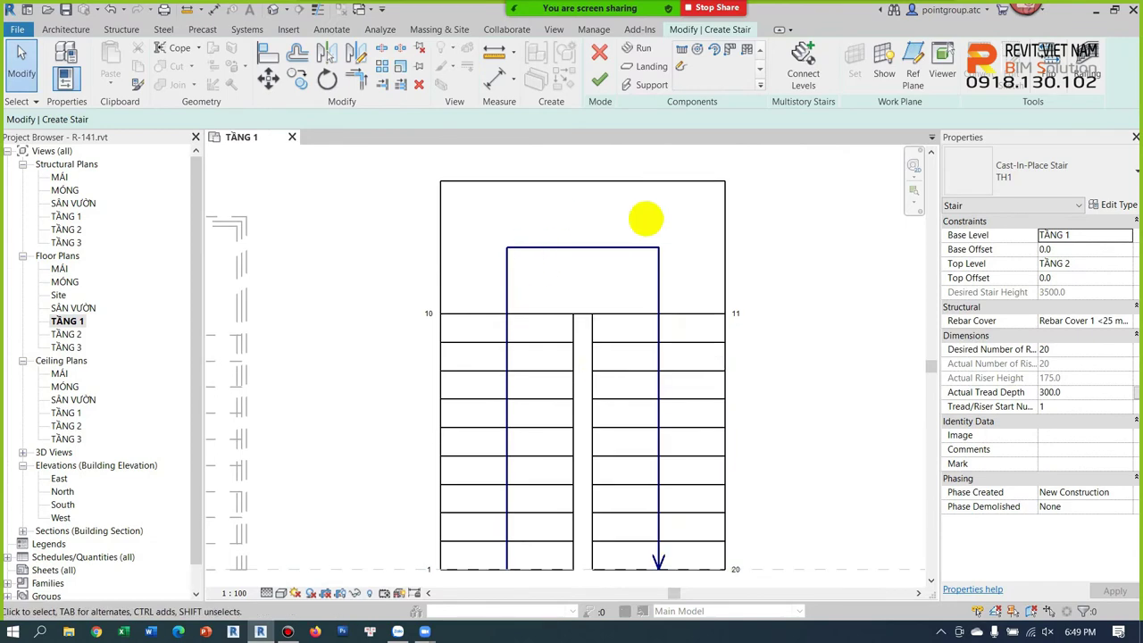
# Step: Finish the cast-in-place stair and inspect it isolated in the Default 3D view
pyautogui.click(600, 83)
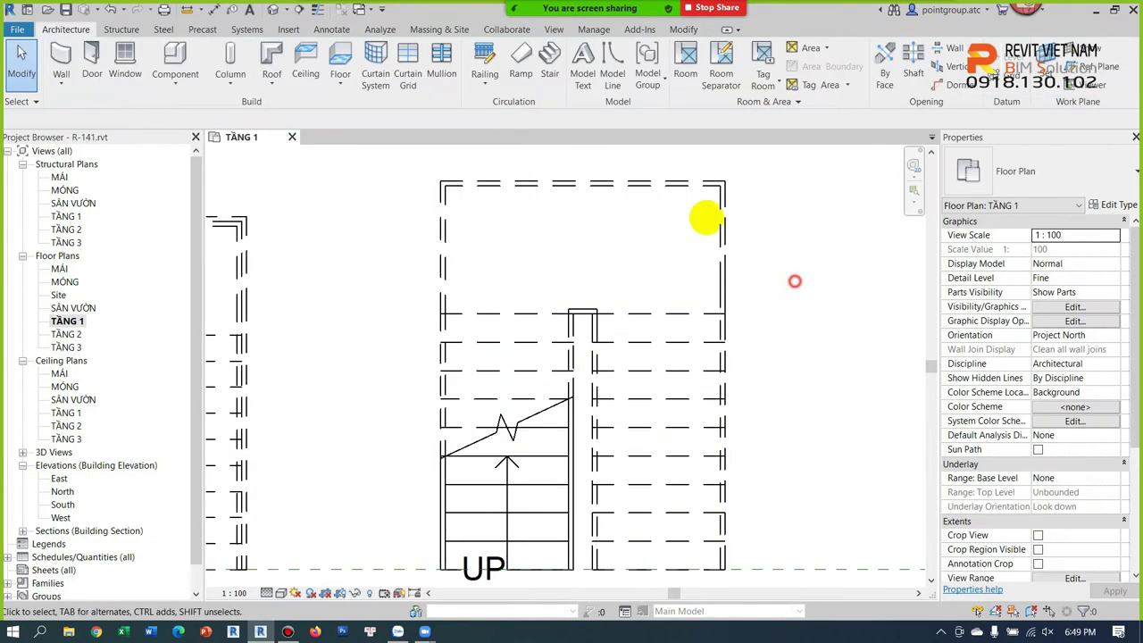
pyautogui.click(272, 9)
pyautogui.scroll(3, 523, 390)
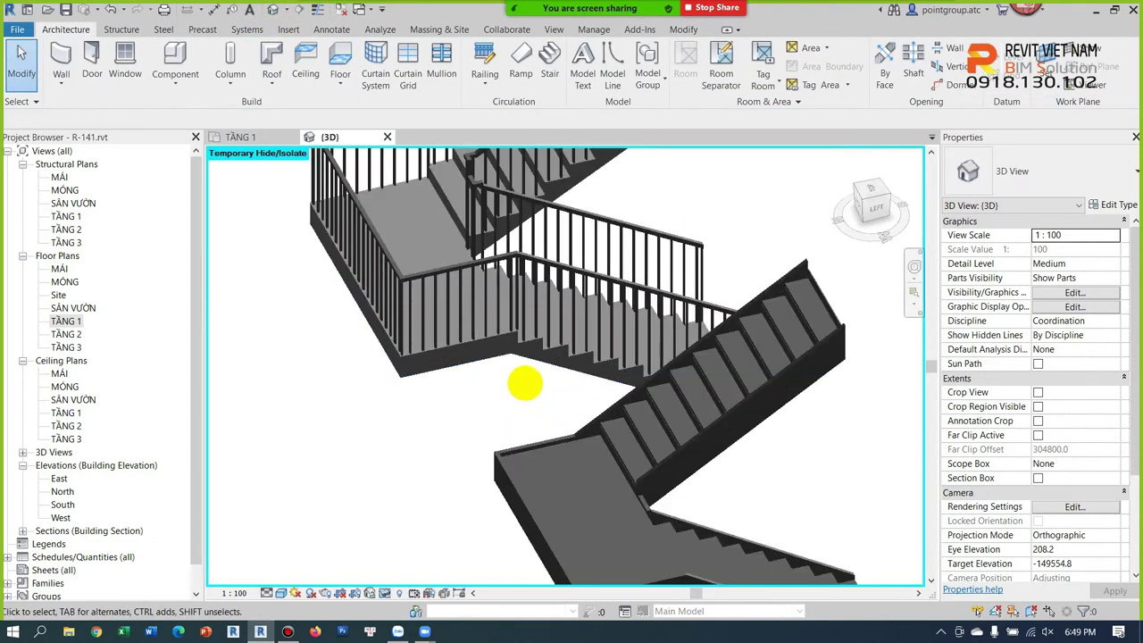
pyautogui.click(522, 357)
pyautogui.press('h')
pyautogui.press('i')
pyautogui.moveTo(544, 358)
pyautogui.keyDown('shift'); pyautogui.mouseDown(button='middle')
pyautogui.moveTo(518, 327)
pyautogui.moveTo(658, 300)
pyautogui.moveTo(669, 390)
pyautogui.moveTo(741, 436)
pyautogui.mouseUp(button='middle'); pyautogui.keyUp('shift')
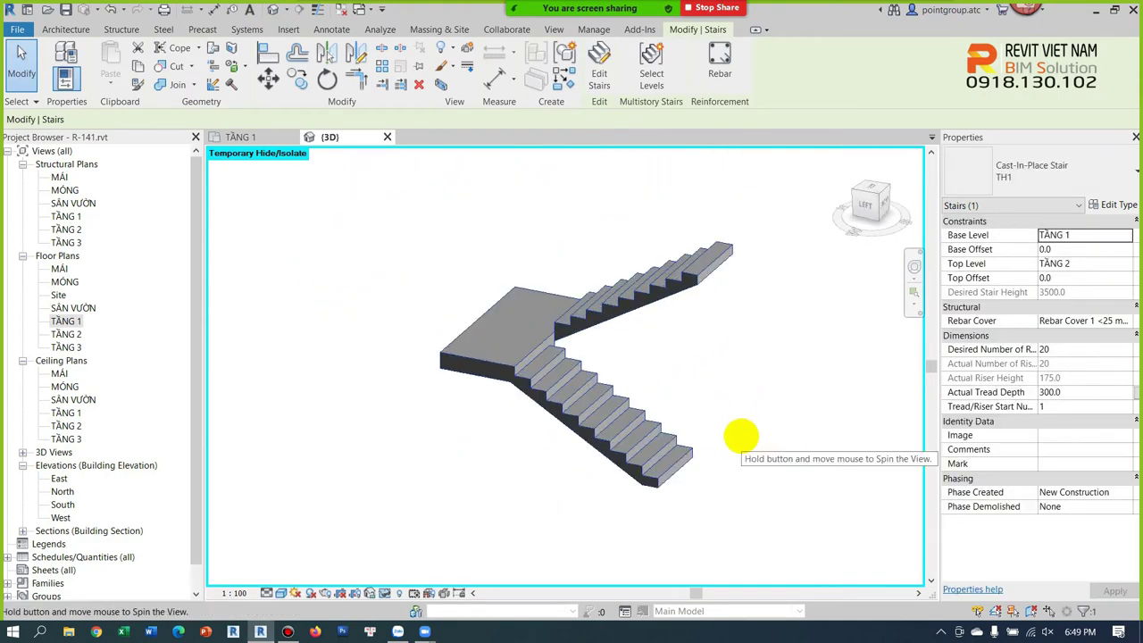
pyautogui.click(352, 357)
# Step: Reopen the TẦNG 1 floor plan and zoom out to show both stairs
pyautogui.doubleClick(66, 321)
pyautogui.scroll(-2, 531, 307)
pyautogui.scroll(-2, 653, 324)
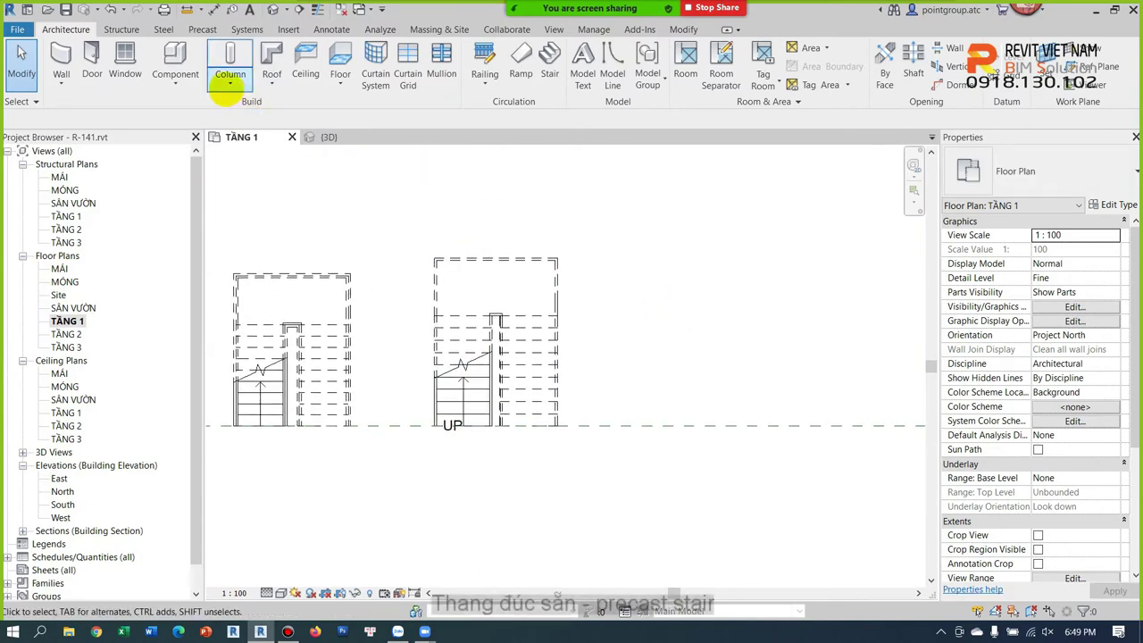
pyautogui.click(547, 60)
# Step: Switch the new stair to Precast Stair and duplicate it as type TH1
pyautogui.click(1022, 172)
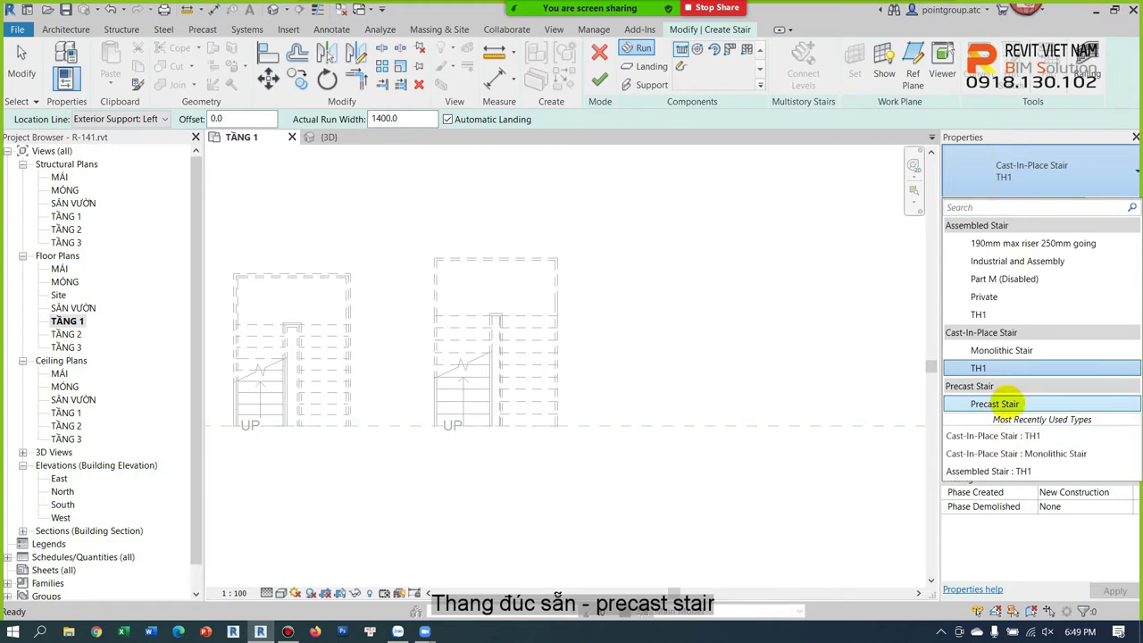
pyautogui.click(1001, 407)
pyautogui.moveTo(811, 363); pyautogui.dragTo(709, 327, button='middle')
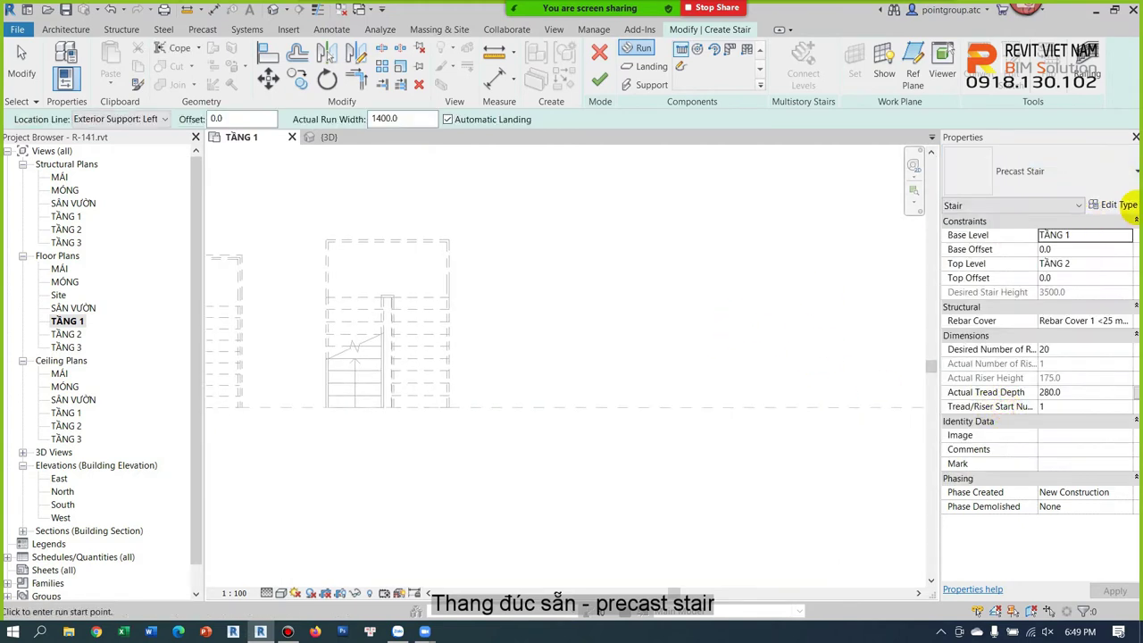
pyautogui.click(1117, 204)
pyautogui.click(948, 91)
pyautogui.write('TH1')
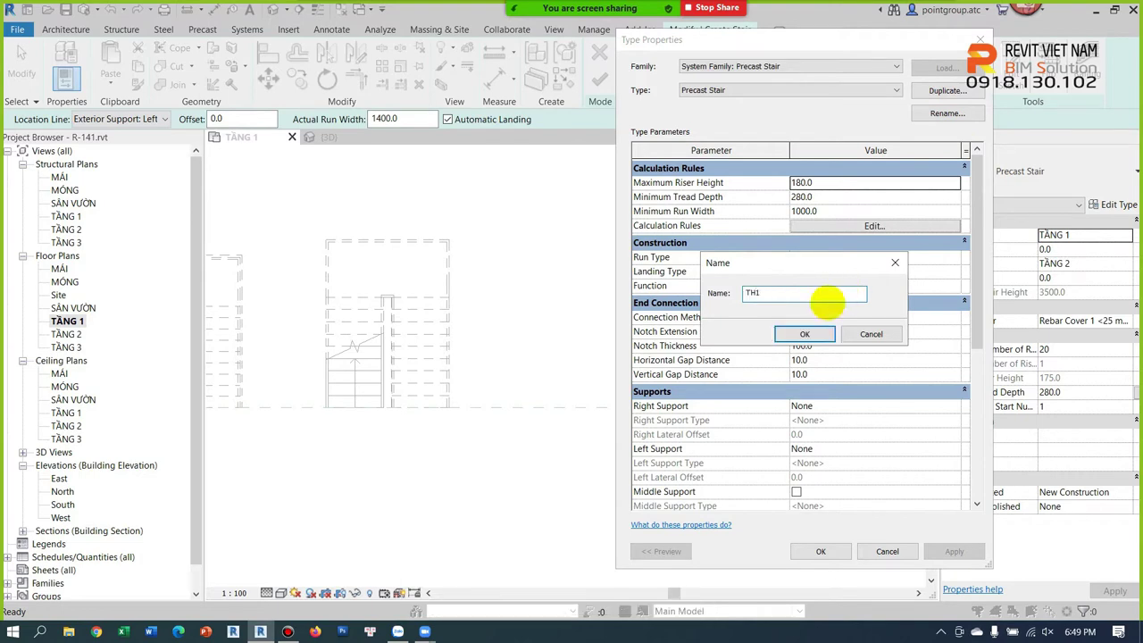
pyautogui.click(804, 333)
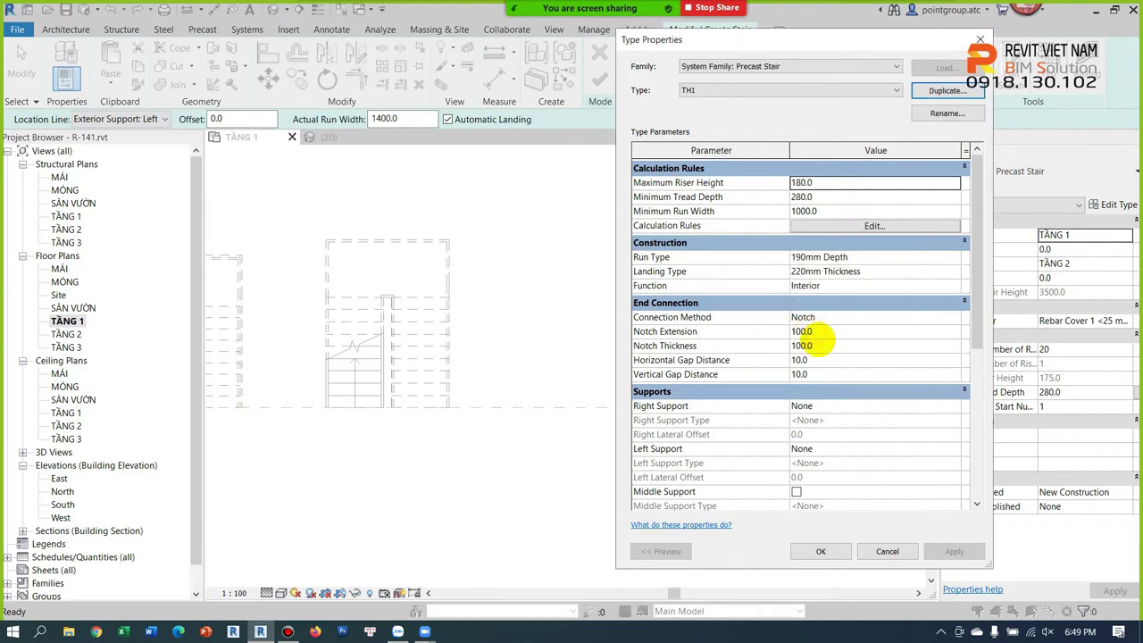
pyautogui.click(821, 551)
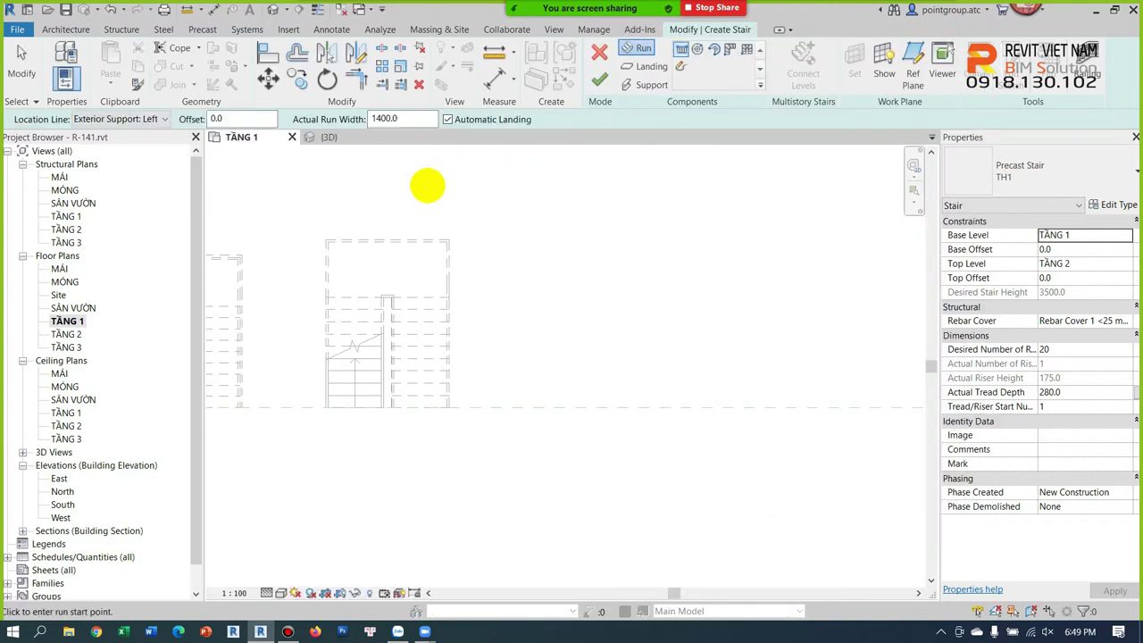
# Step: Set tread depth 300, sketch two parallel 10-riser runs, and finish the stair
pyautogui.scroll(2, 503, 345)
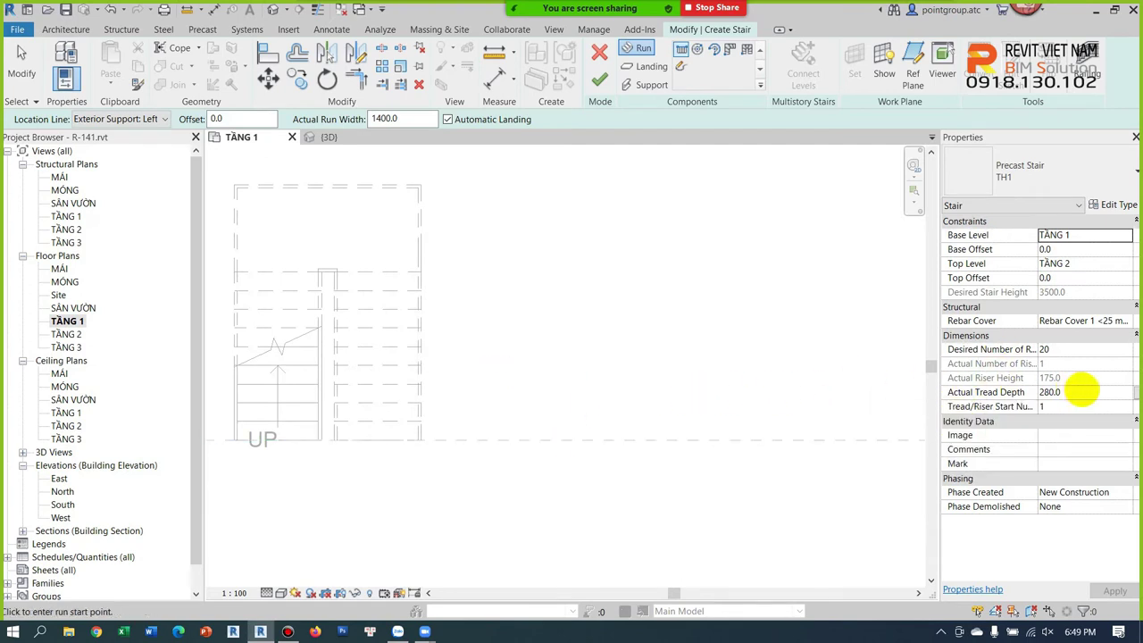
pyautogui.click(1085, 393)
pyautogui.write('30')
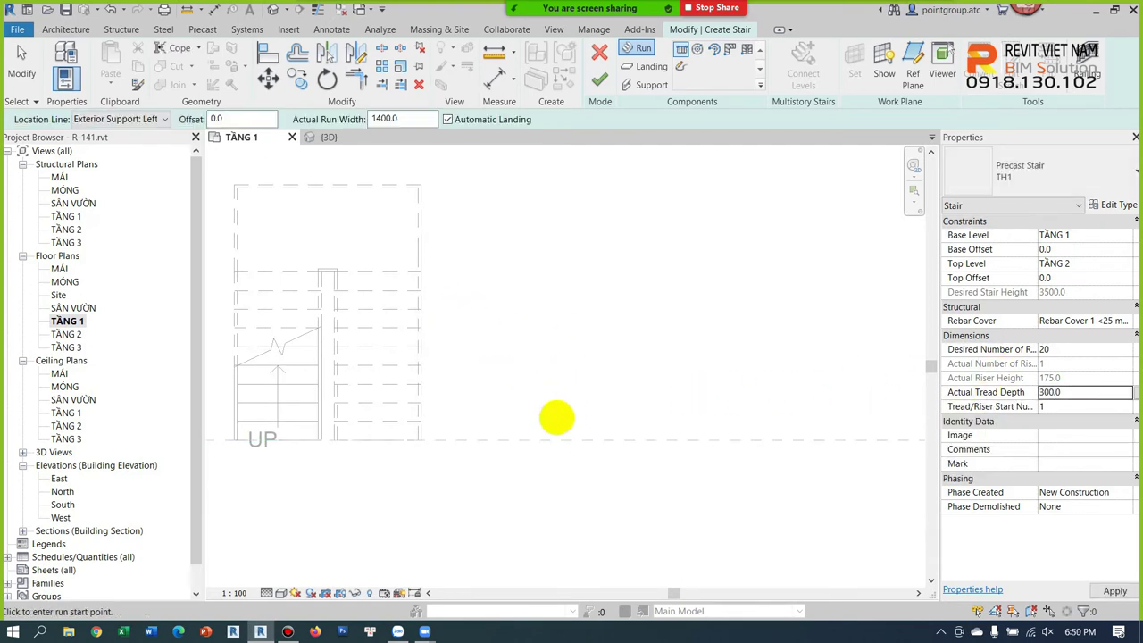
pyautogui.click(564, 440)
pyautogui.click(569, 251)
pyautogui.click(749, 252)
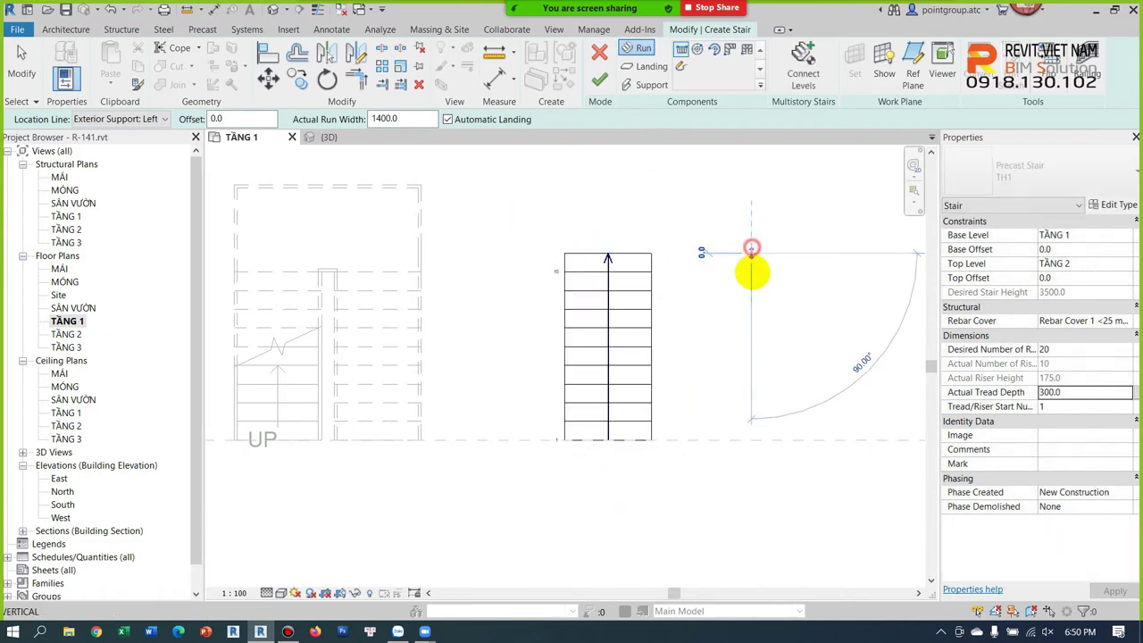
pyautogui.click(751, 454)
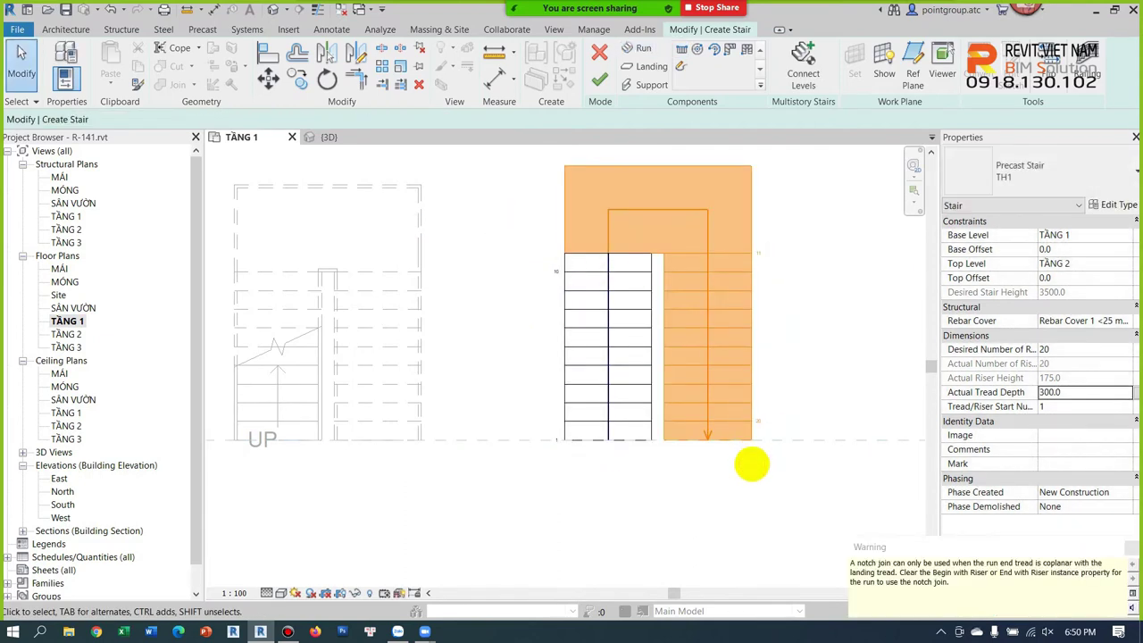
pyautogui.click(598, 80)
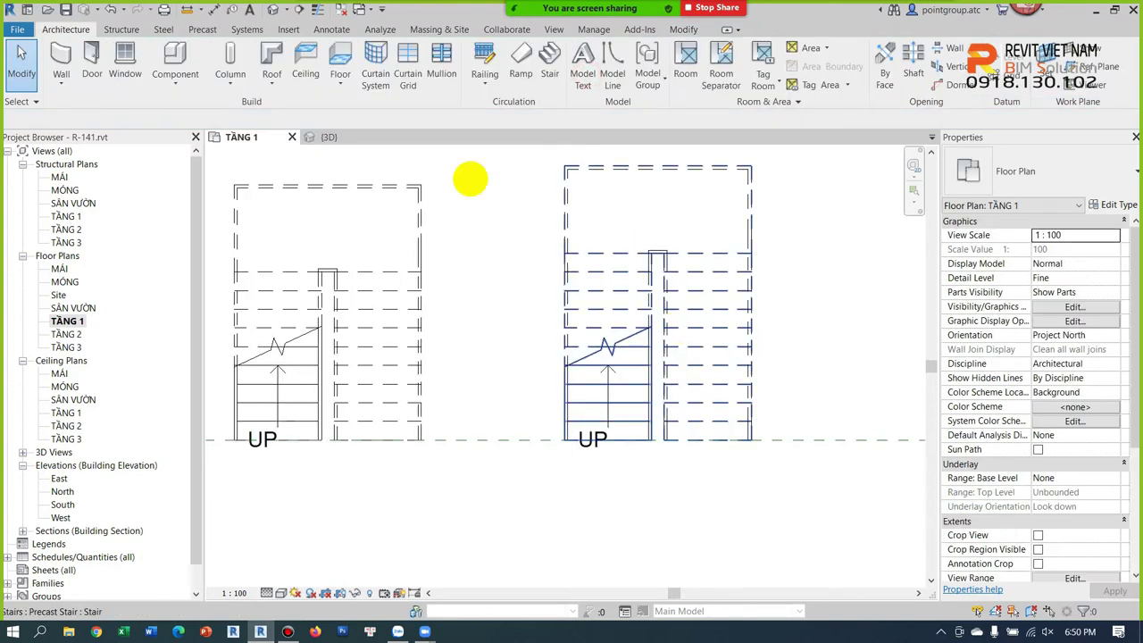
pyautogui.click(274, 9)
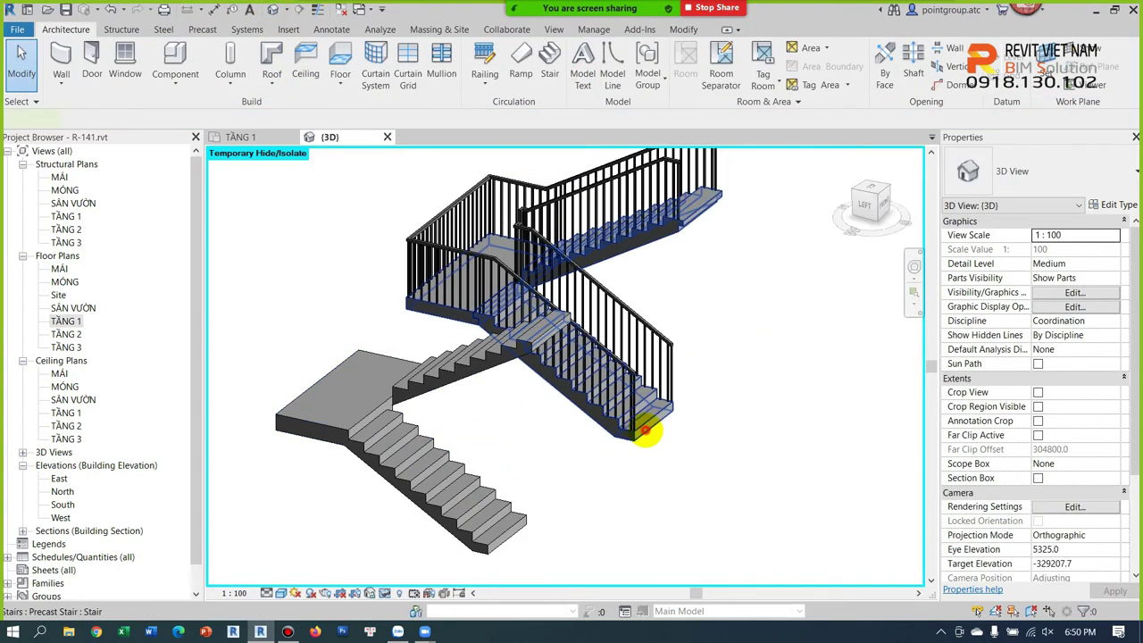
# Step: Isolate the precast stair in 3D and orbit to inspect its notched underside joints
pyautogui.click(645, 433)
pyautogui.press('h')
pyautogui.press('i')
pyautogui.scroll(5, 548, 426)
pyautogui.click(511, 466)
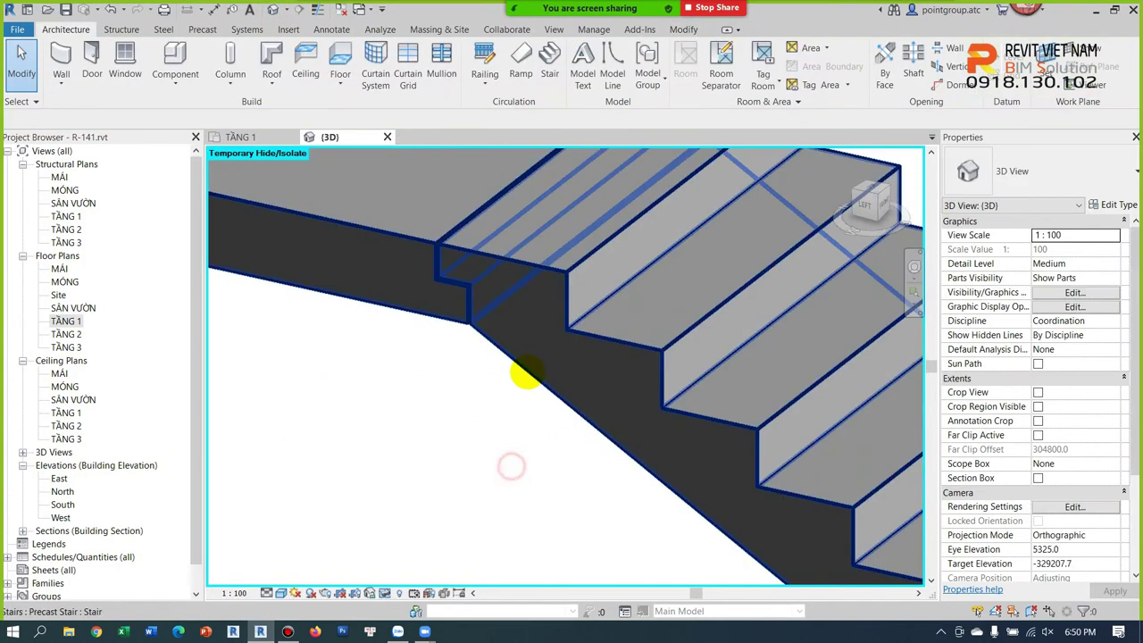
pyautogui.moveTo(527, 374)
pyautogui.keyDown('shift'); pyautogui.mouseDown(button='middle')
pyautogui.moveTo(459, 276)
pyautogui.moveTo(644, 285)
pyautogui.moveTo(592, 293)
pyautogui.mouseUp(button='middle'); pyautogui.keyUp('shift')
pyautogui.click(503, 250)
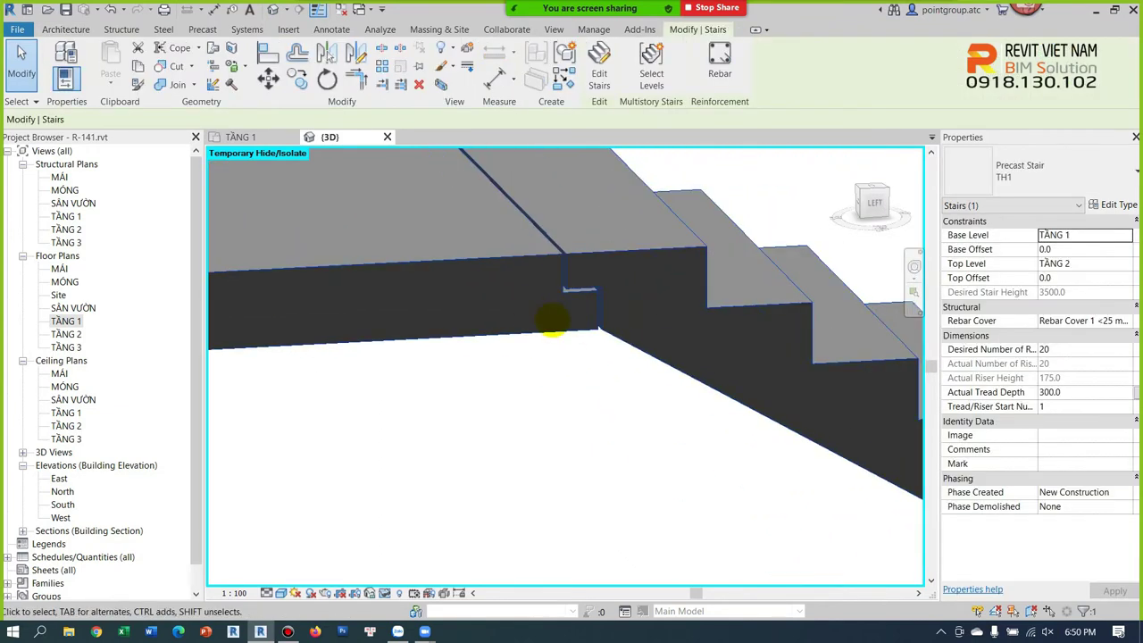
pyautogui.scroll(-5, 551, 320)
pyautogui.moveTo(544, 325)
pyautogui.keyDown('shift'); pyautogui.mouseDown(button='middle')
pyautogui.moveTo(659, 275)
pyautogui.moveTo(676, 298)
pyautogui.mouseUp(button='middle'); pyautogui.keyUp('shift')
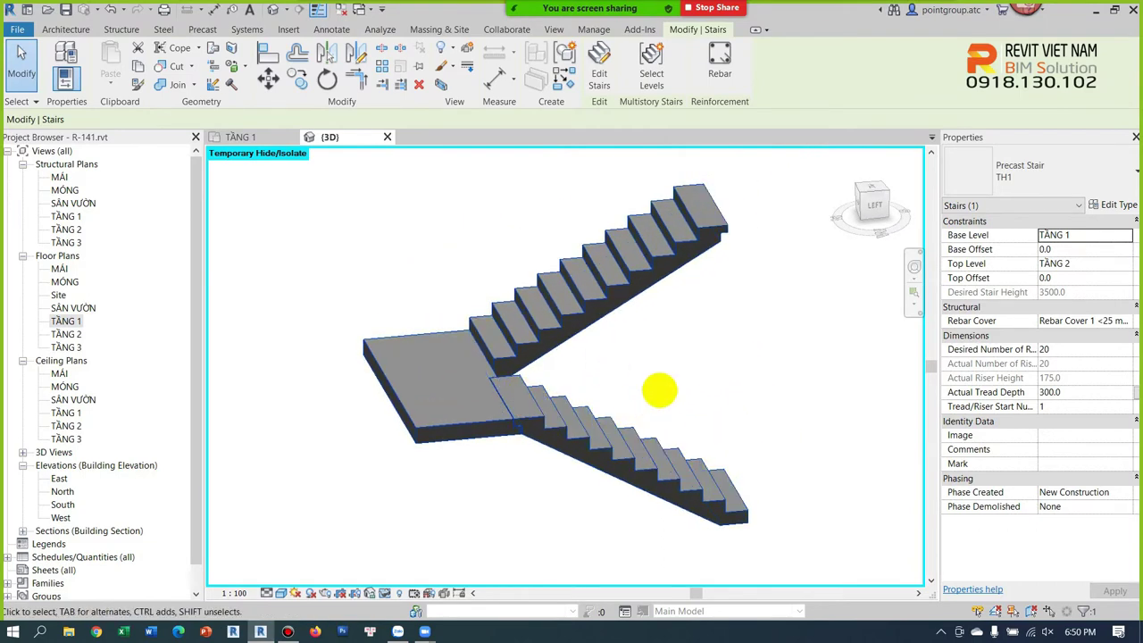
pyautogui.keyDown('shift'); pyautogui.moveTo(659, 390); pyautogui.dragTo(715, 332, button='middle'); pyautogui.keyUp('shift')
# Step: Reset the temporary isolation and orbit to an elevated view showing all three stairs
pyautogui.click(714, 332)
pyautogui.scroll(-3, 723, 358)
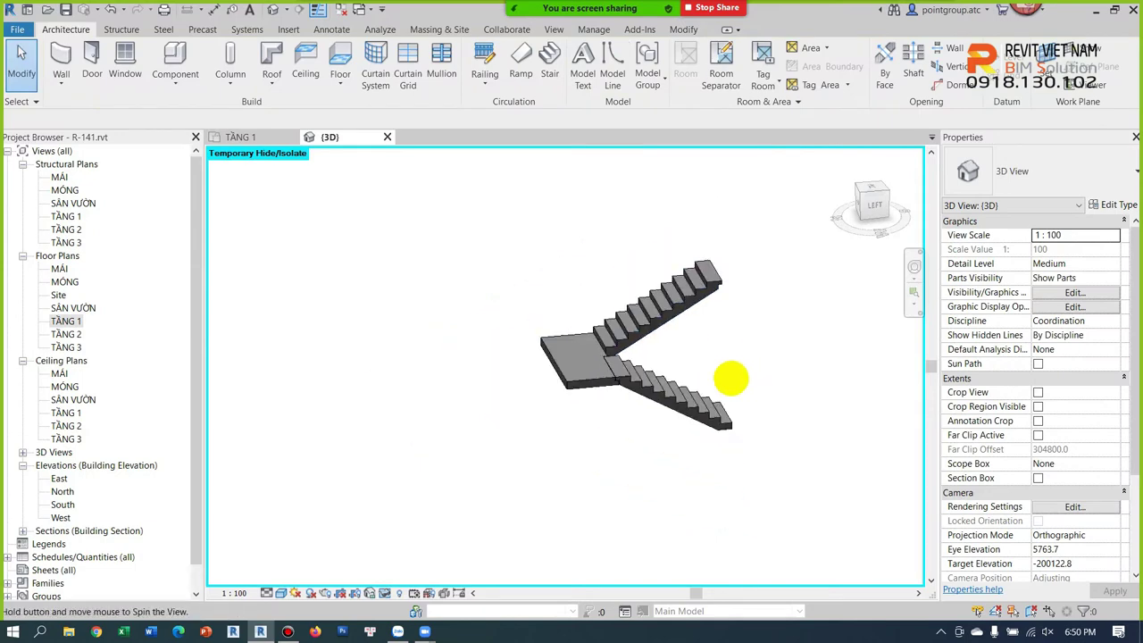
pyautogui.press('h')
pyautogui.press('r')
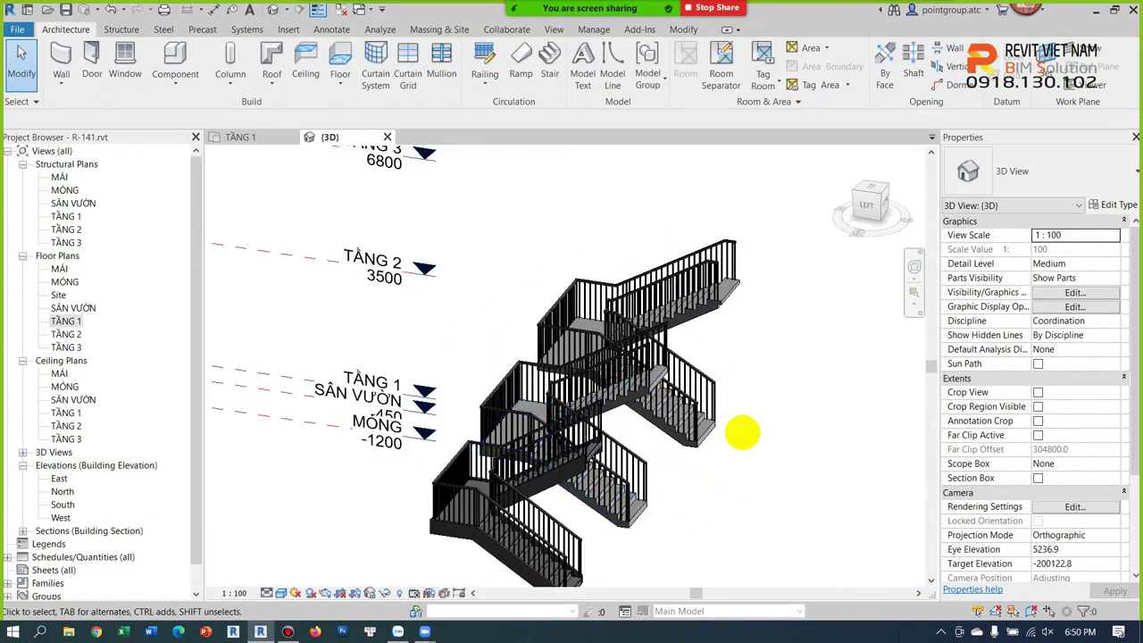
pyautogui.keyDown('shift'); pyautogui.moveTo(740, 428); pyautogui.dragTo(562, 449, button='middle'); pyautogui.keyUp('shift')
pyautogui.moveTo(492, 470)
pyautogui.keyDown('shift'); pyautogui.mouseDown(button='middle')
pyautogui.moveTo(637, 447)
pyautogui.moveTo(426, 430)
pyautogui.mouseUp(button='middle'); pyautogui.keyUp('shift')
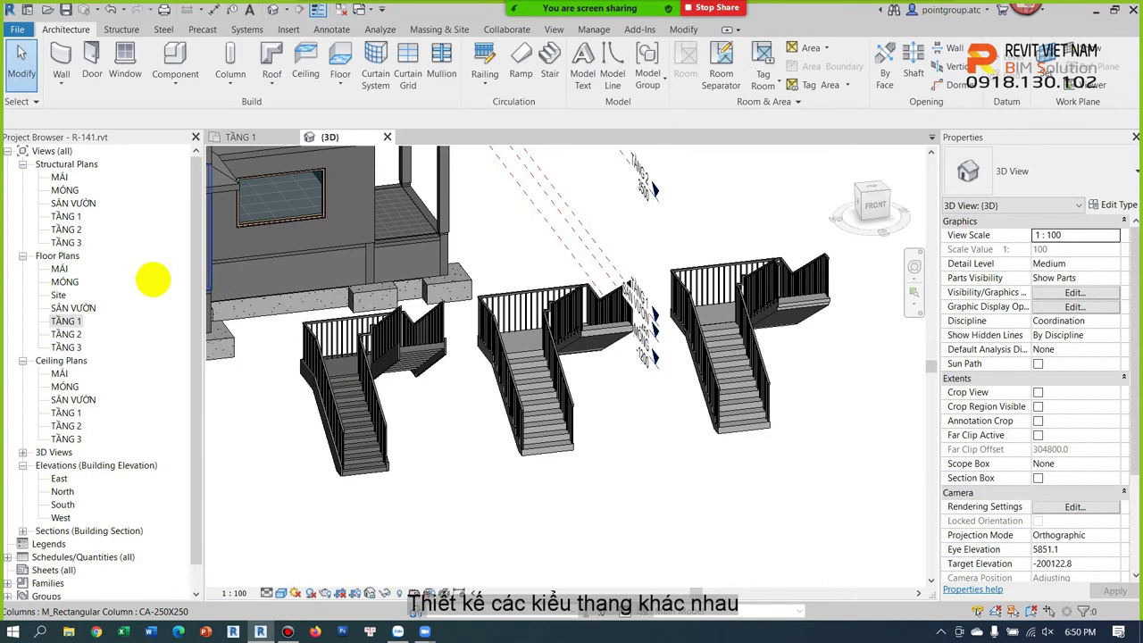
pyautogui.click(68, 321)
# Step: In the TẦNG 1 plan, extend the reference plane further to the right
pyautogui.doubleClick(67, 321)
pyautogui.scroll(-3, 582, 370)
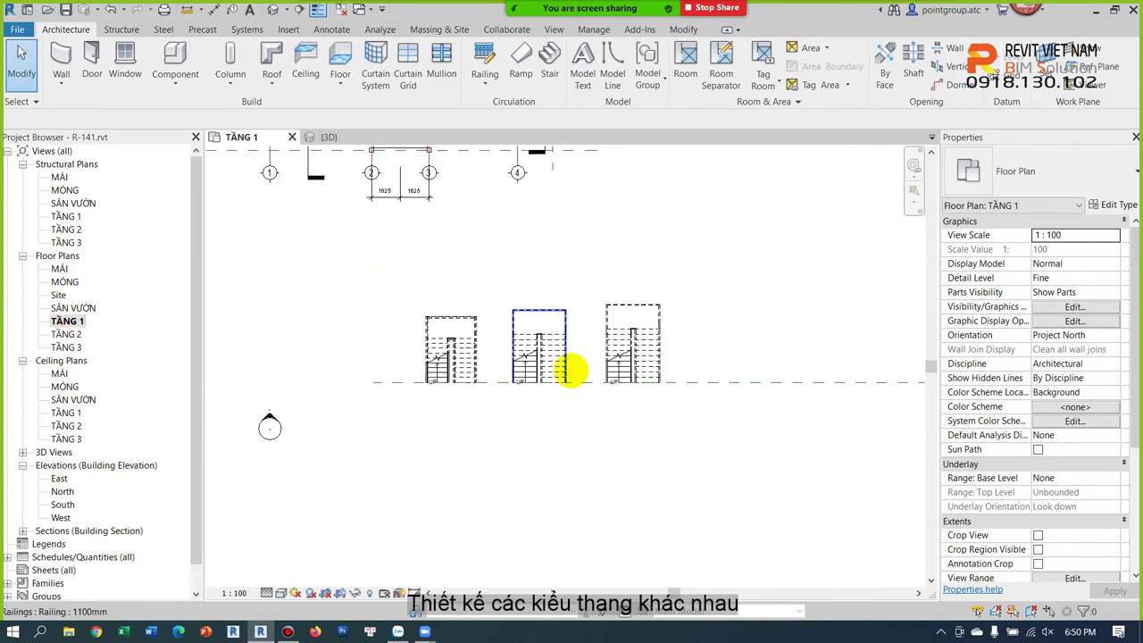
pyautogui.scroll(-3, 724, 403)
pyautogui.click(370, 370)
pyautogui.moveTo(446, 369); pyautogui.dragTo(779, 369)
pyautogui.click(567, 401)
pyautogui.moveTo(725, 401); pyautogui.dragTo(594, 433, button='middle')
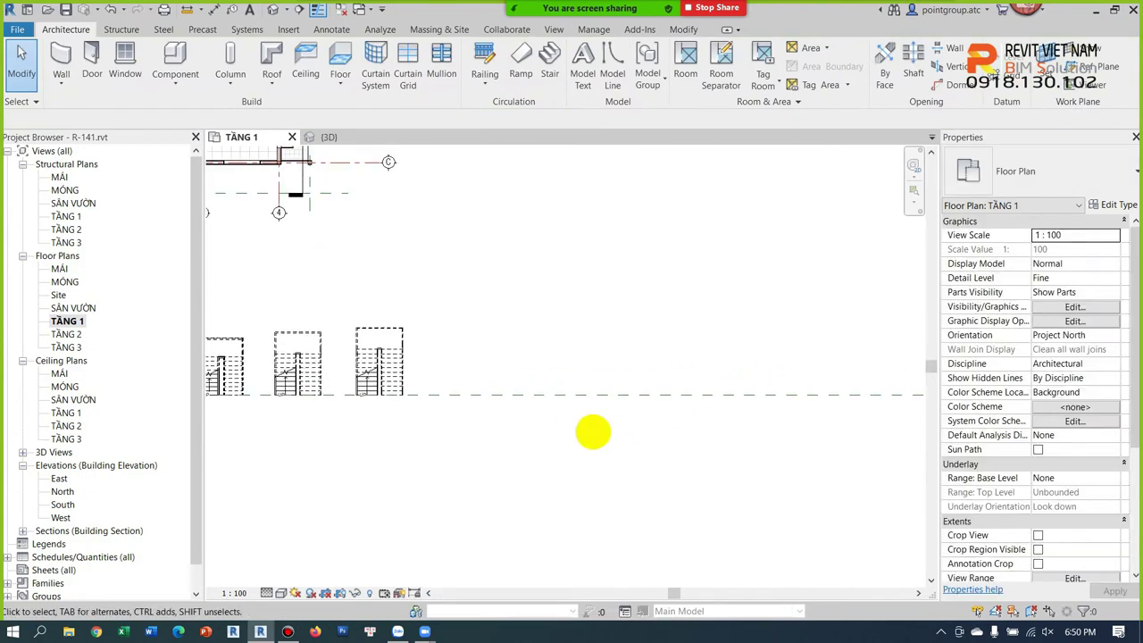
pyautogui.moveTo(566, 327); pyautogui.dragTo(564, 356, button='middle')
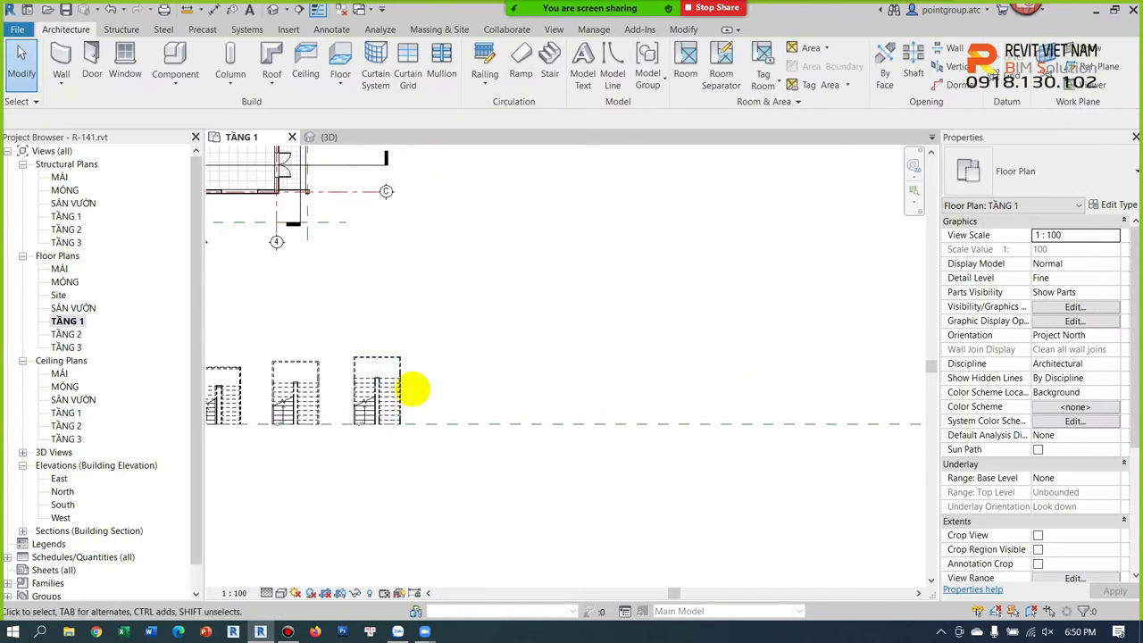
pyautogui.scroll(2, 408, 387)
# Step: Start a new stair, duplicating the cast-in-place type TH1 as new type TH2
pyautogui.click(434, 370)
pyautogui.press('Escape')
pyautogui.click(446, 352)
pyautogui.click(599, 71)
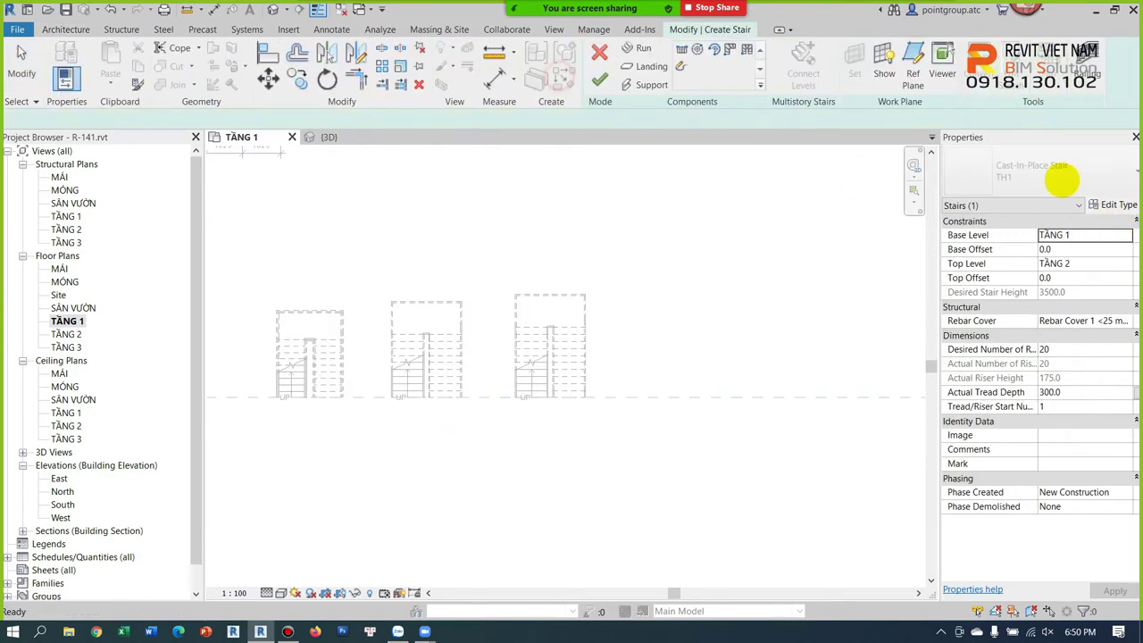
pyautogui.click(1113, 205)
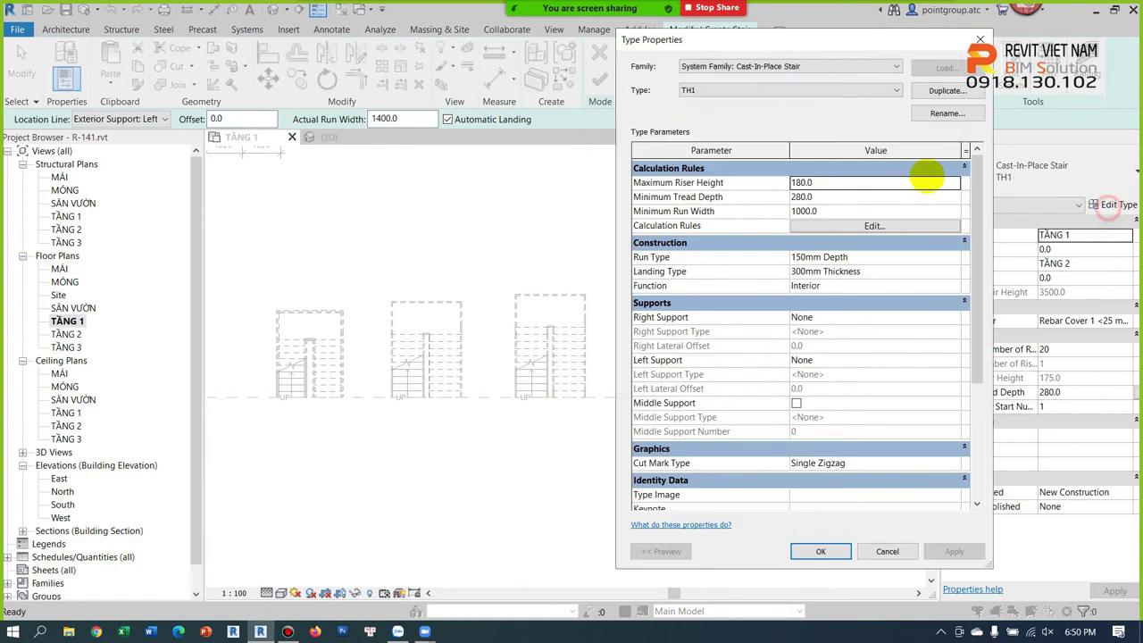
pyautogui.click(945, 90)
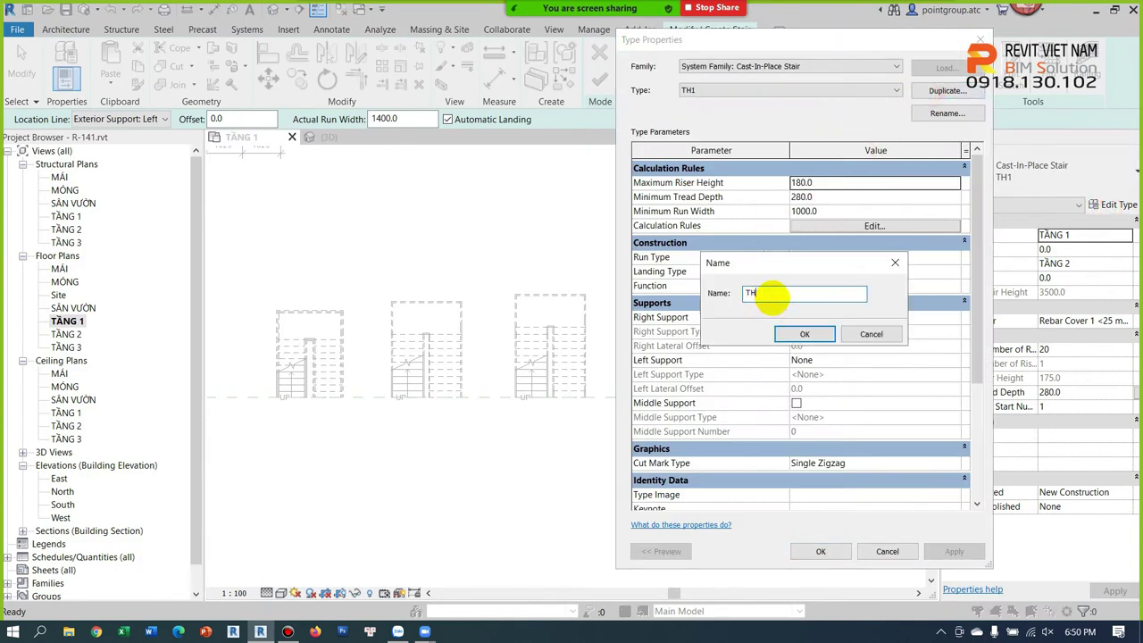
pyautogui.click(805, 334)
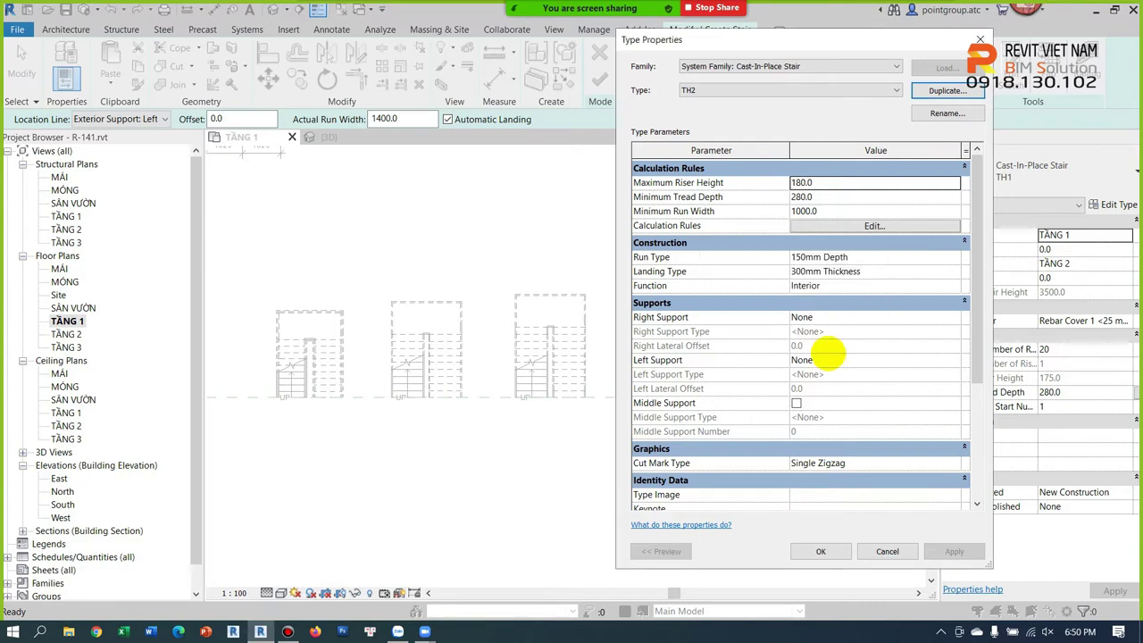
pyautogui.click(821, 551)
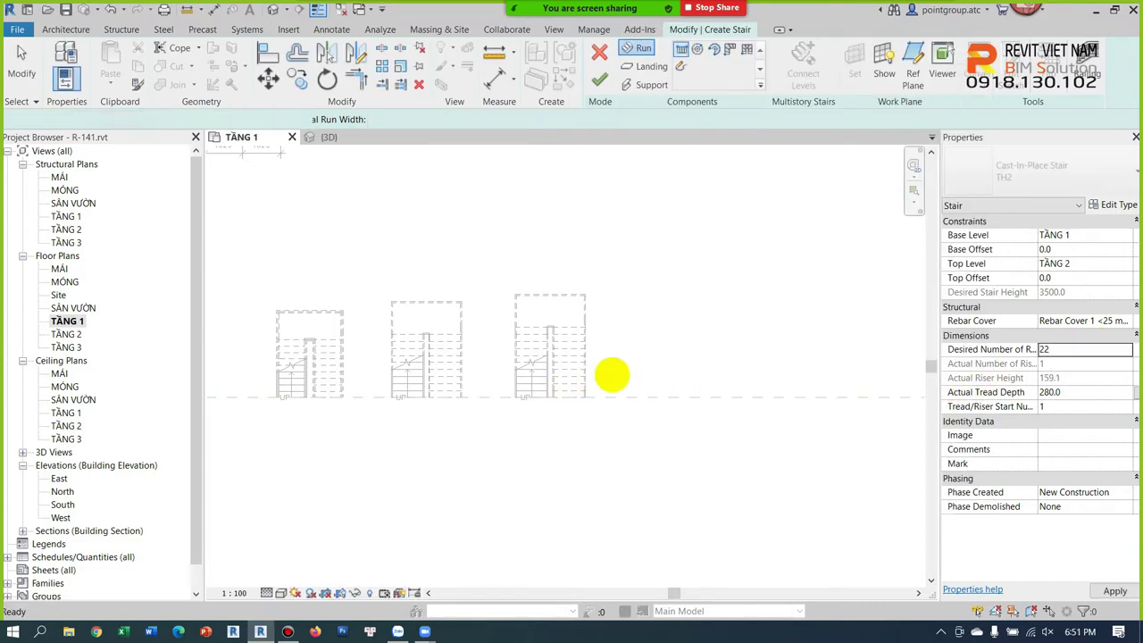
# Step: Draw the 22-riser TH2 stair as two in-line runs, ending the first at 10 risers
pyautogui.click(1082, 393)
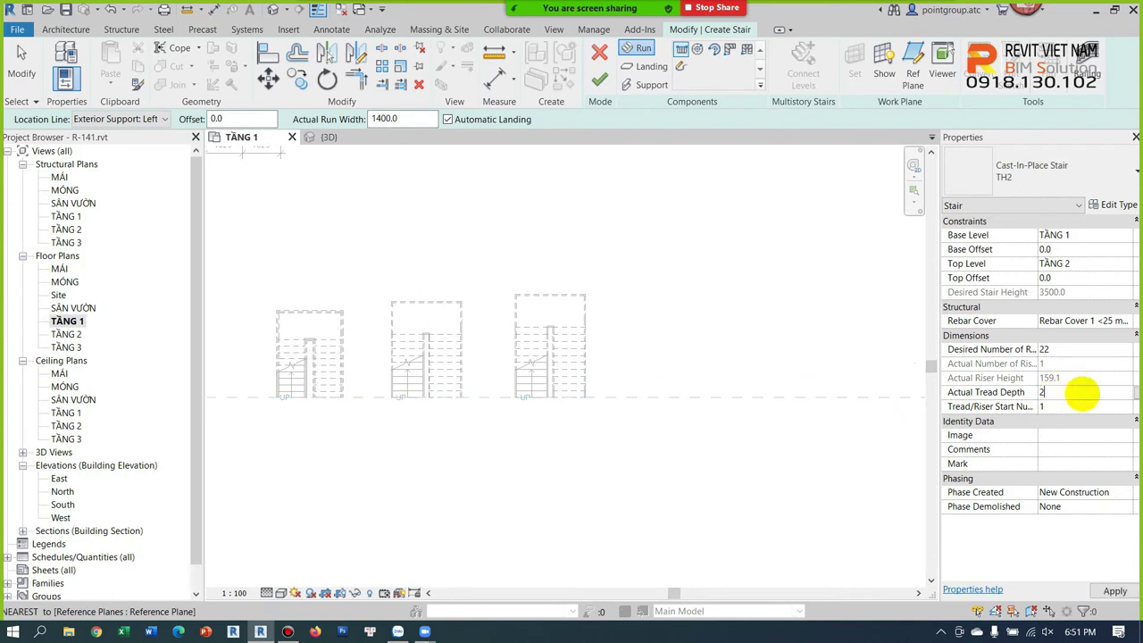
pyautogui.write('75.0')
pyautogui.scroll(2, 659, 360)
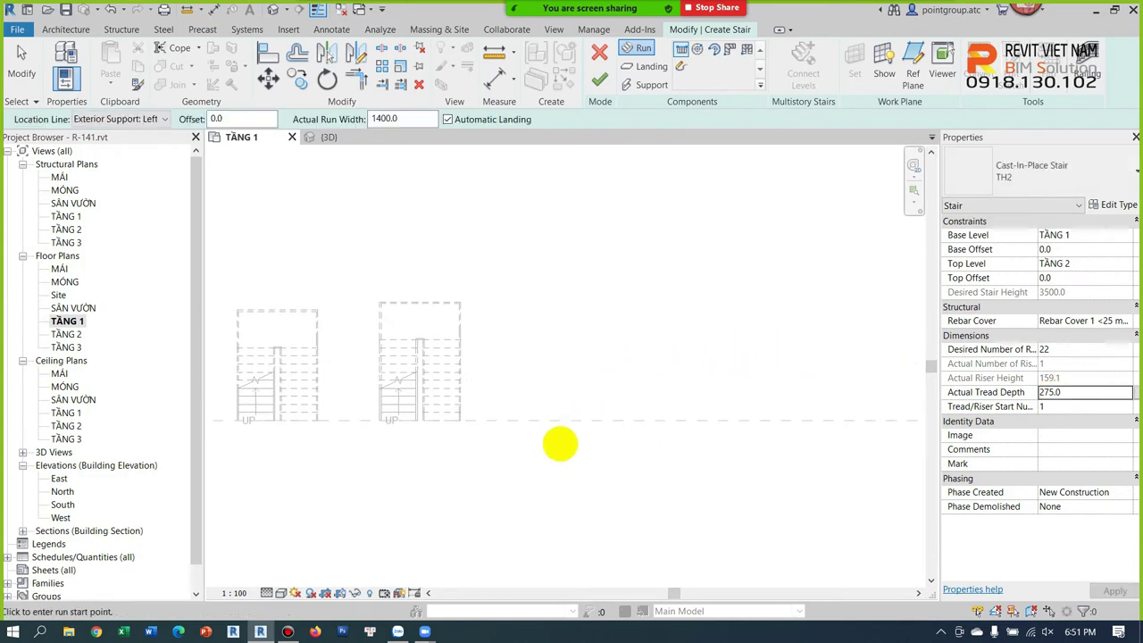
pyautogui.click(546, 426)
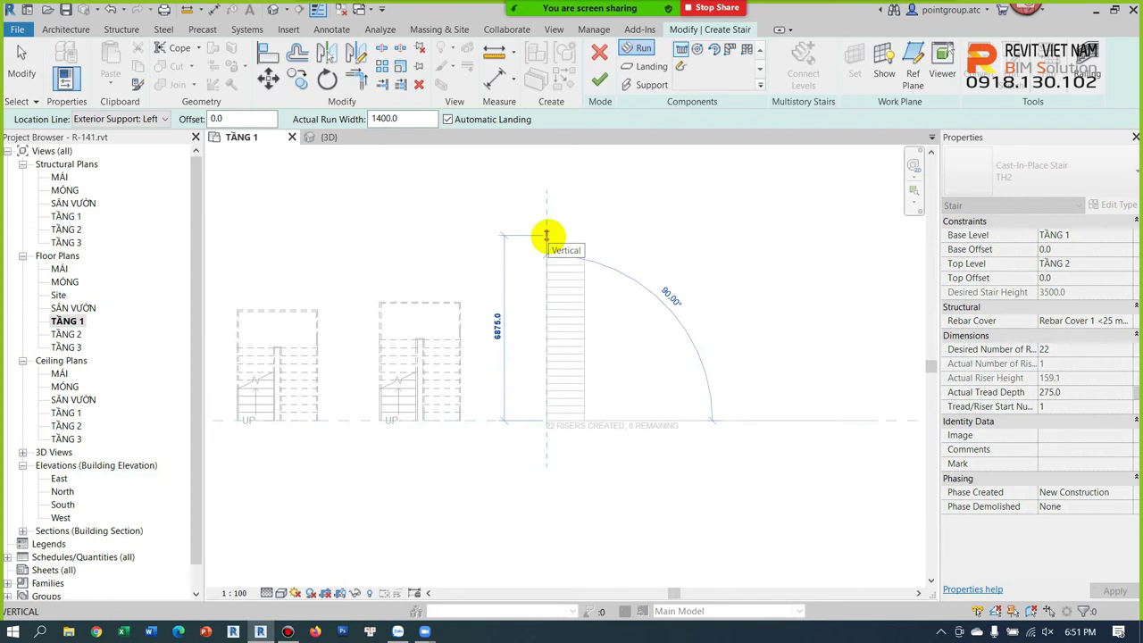
pyautogui.scroll(5, 553, 277)
pyautogui.scroll(-2, 540, 345)
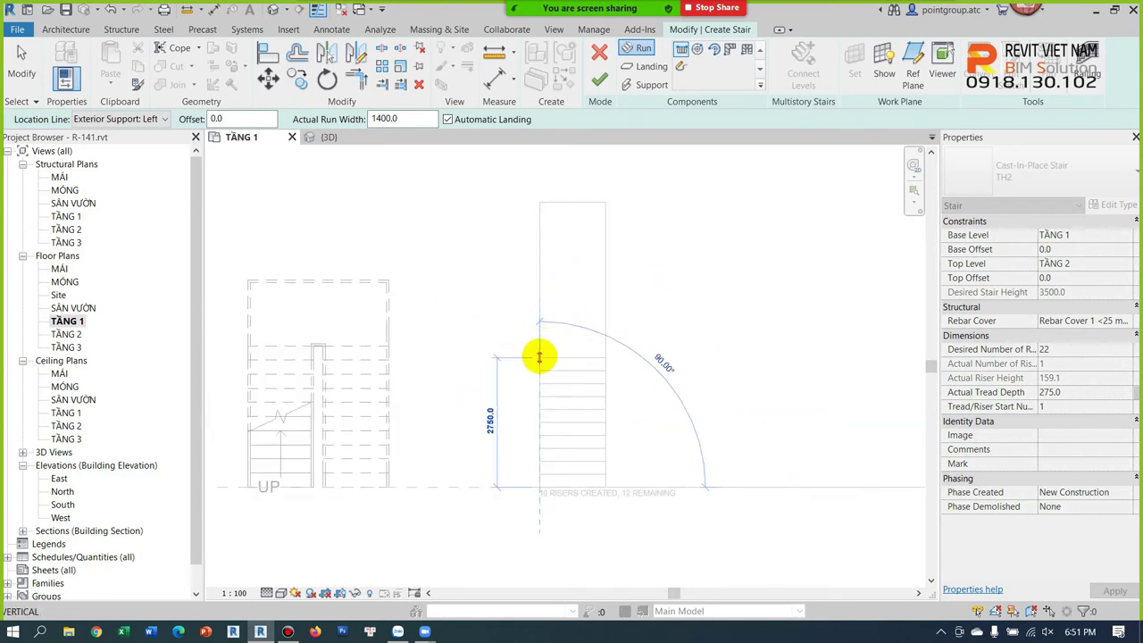
pyautogui.click(539, 357)
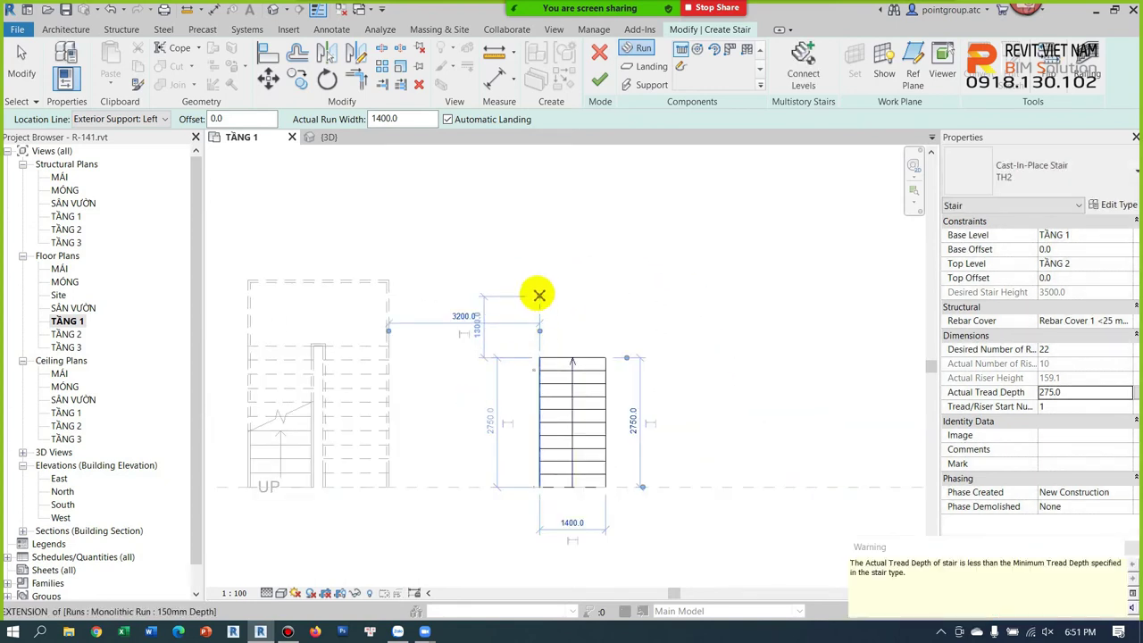
pyautogui.scroll(-2, 536, 184)
pyautogui.moveTo(536, 183); pyautogui.dragTo(543, 357, button='middle')
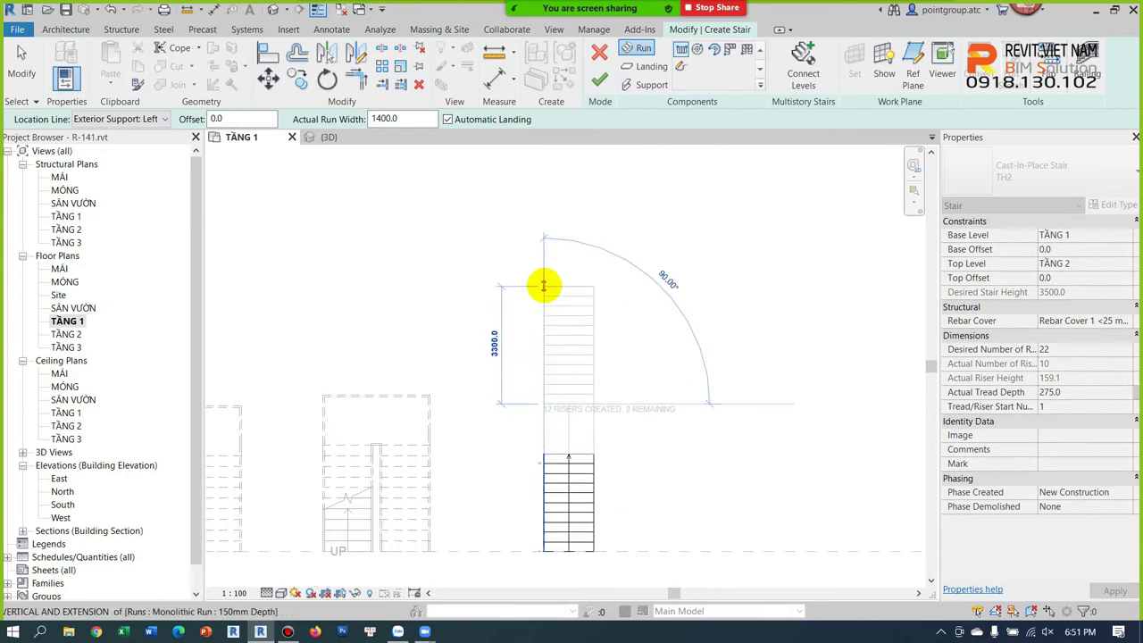
pyautogui.click(544, 278)
pyautogui.press('Escape')
pyautogui.click(598, 83)
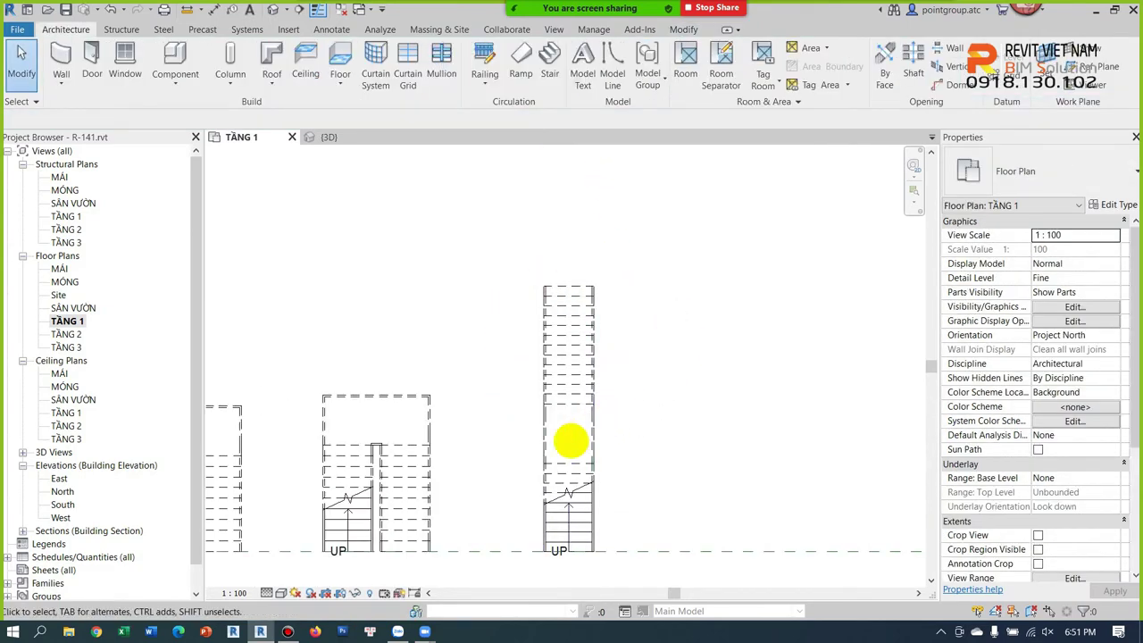
# Step: Check the new straight stair in 3D, then select it back in the TẦNG 1 plan
pyautogui.click(274, 10)
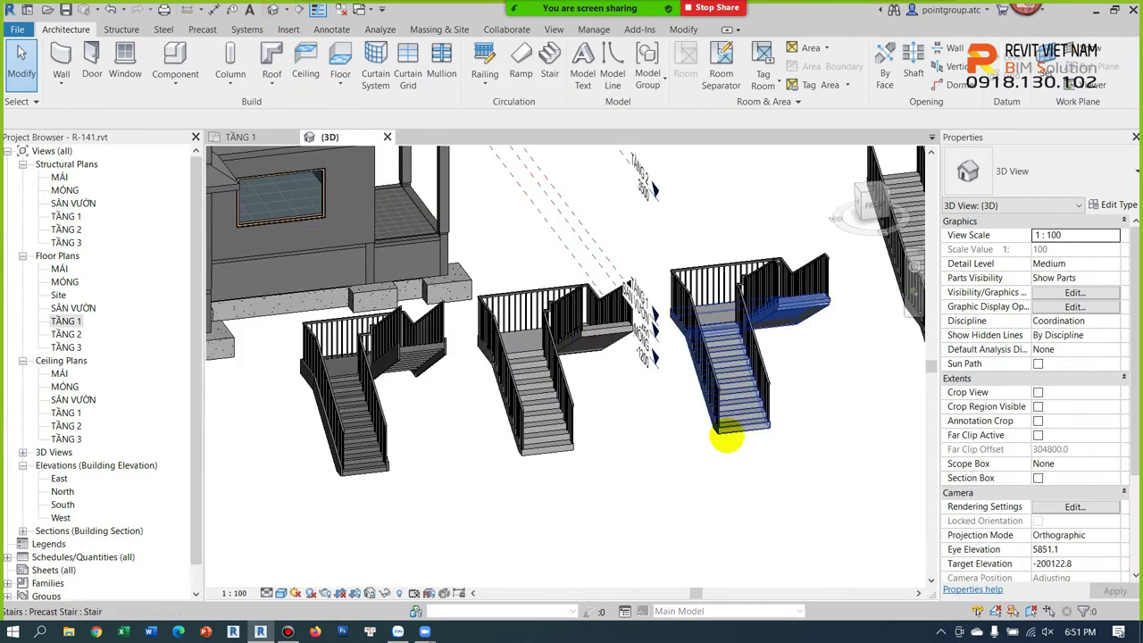
pyautogui.click(783, 459)
pyautogui.moveTo(783, 459)
pyautogui.keyDown('shift'); pyautogui.mouseDown(button='middle')
pyautogui.moveTo(524, 488)
pyautogui.moveTo(669, 459)
pyautogui.mouseUp(button='middle'); pyautogui.keyUp('shift')
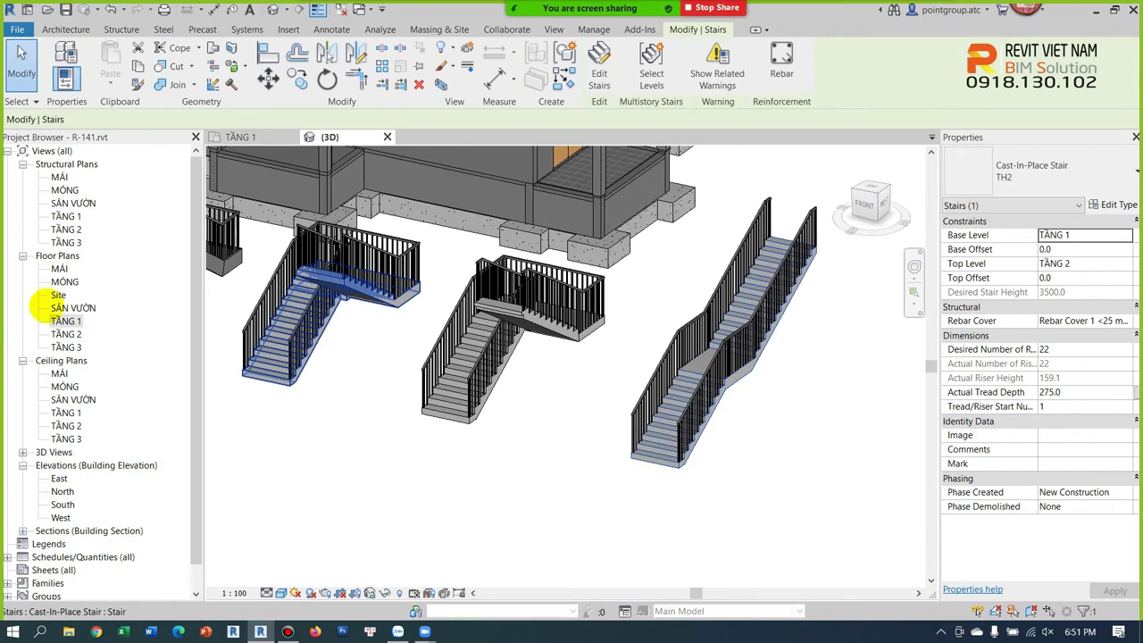
pyautogui.doubleClick(67, 321)
pyautogui.click(598, 335)
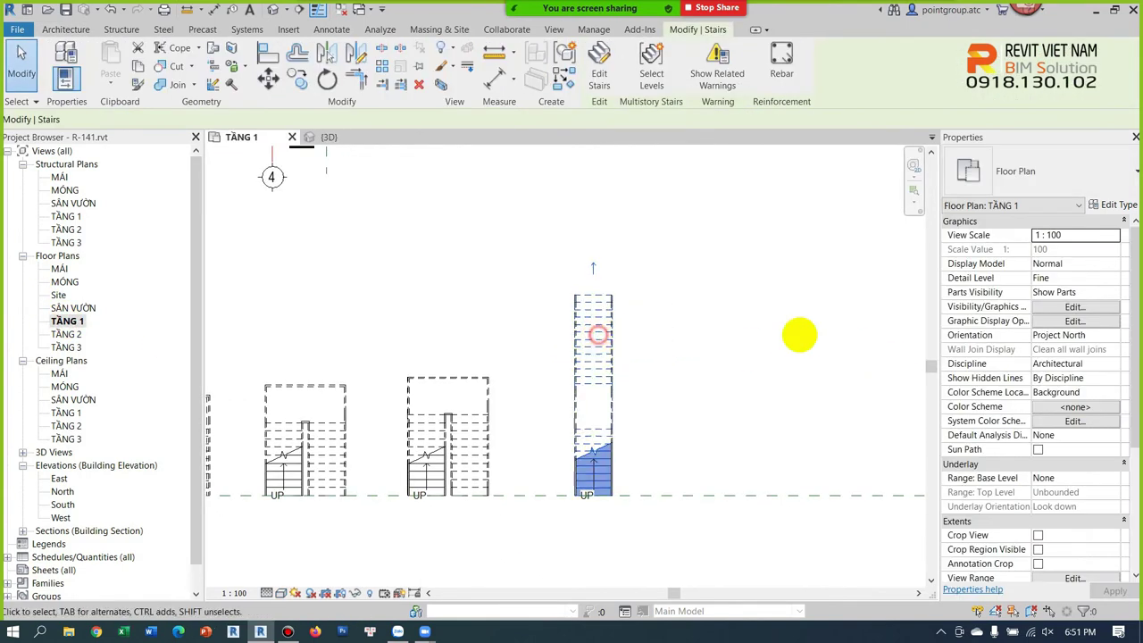
# Step: Sketch a vertical first run from the reference line and an angled run above it
pyautogui.click(597, 64)
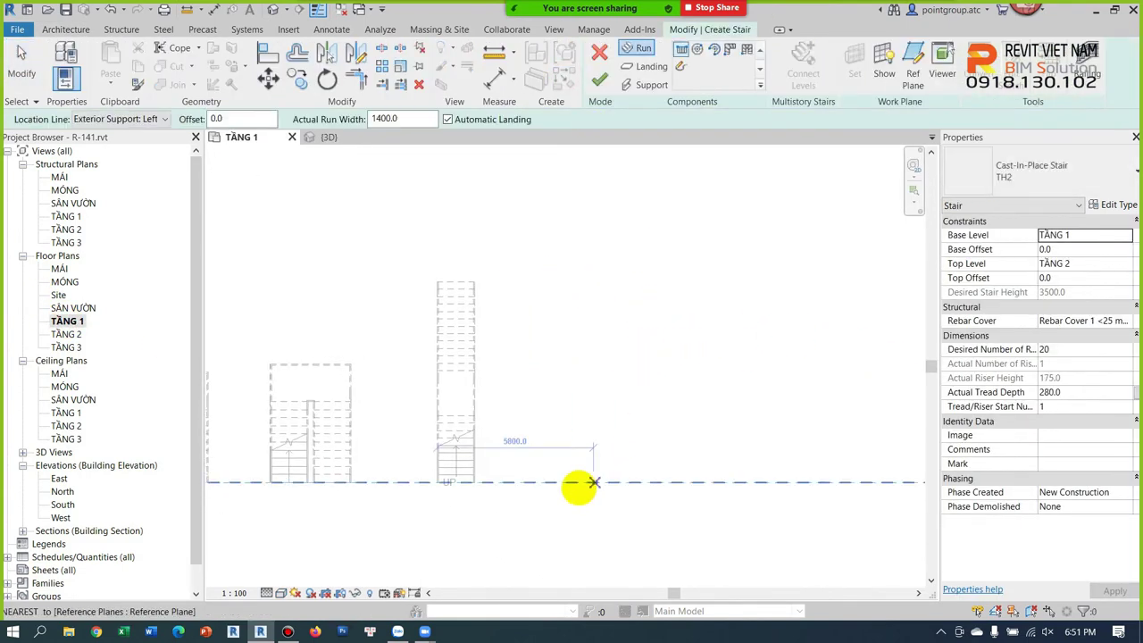
pyautogui.click(581, 483)
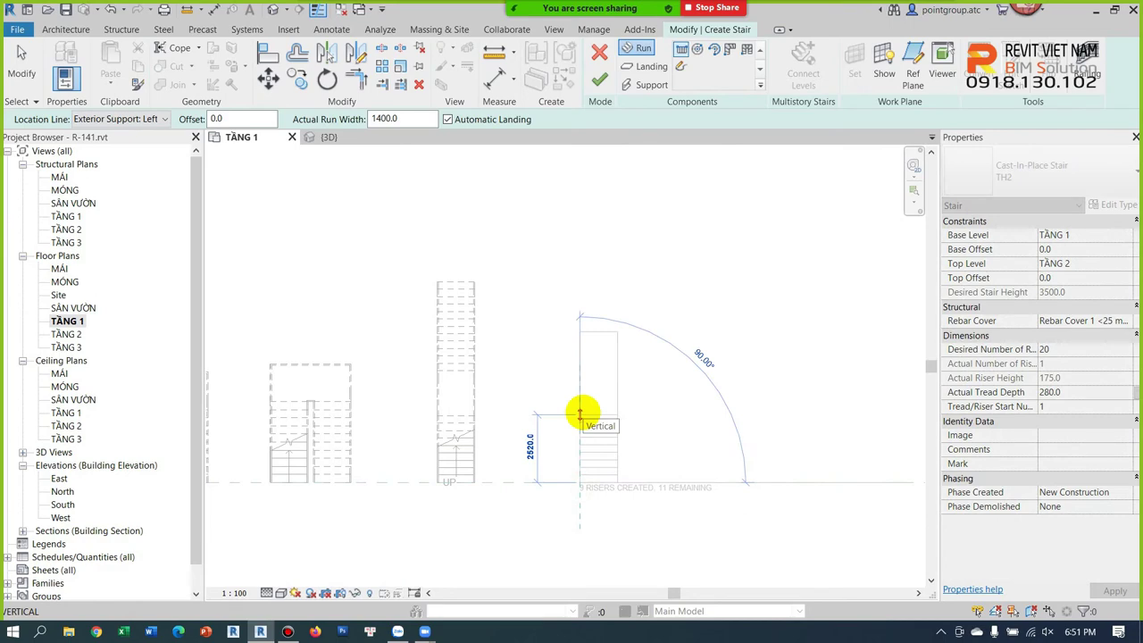
pyautogui.click(581, 414)
pyautogui.click(579, 379)
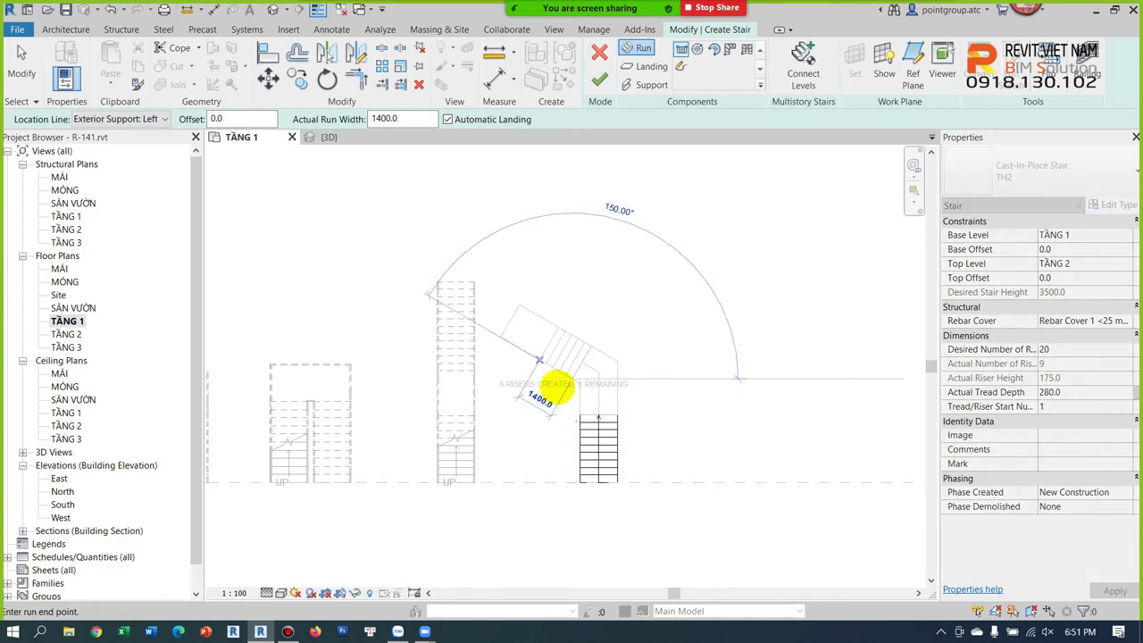
pyautogui.press('Escape')
pyautogui.click(561, 386)
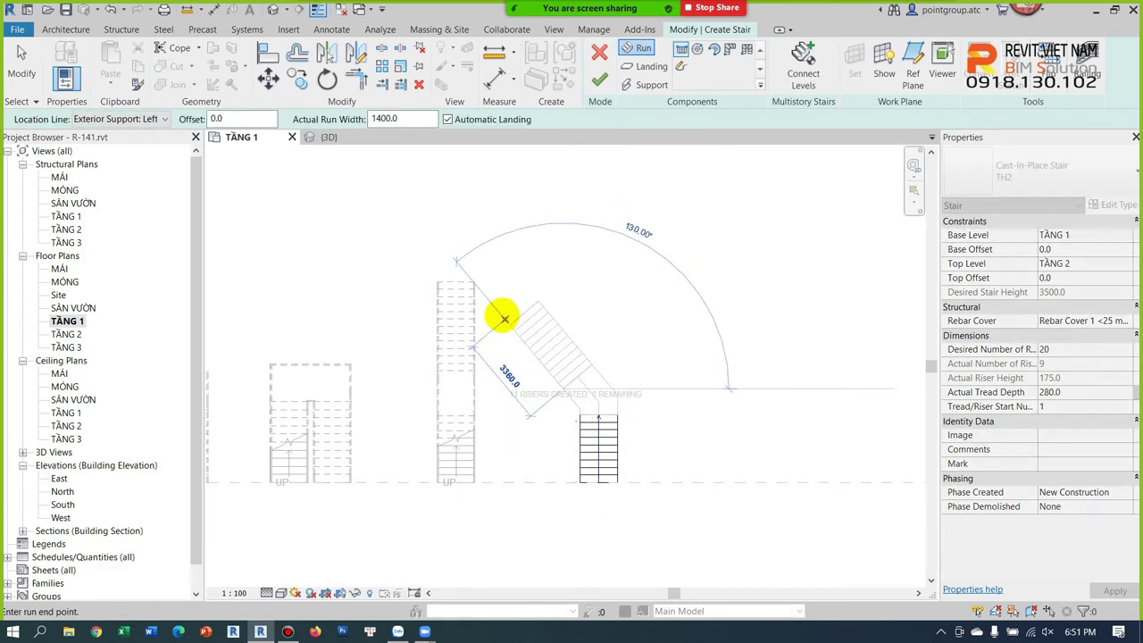
pyautogui.click(505, 318)
pyautogui.press('Escape')
# Step: Mirror-copy the angled run to the right and convert the landing to a custom sketch
pyautogui.scroll(2, 656, 337)
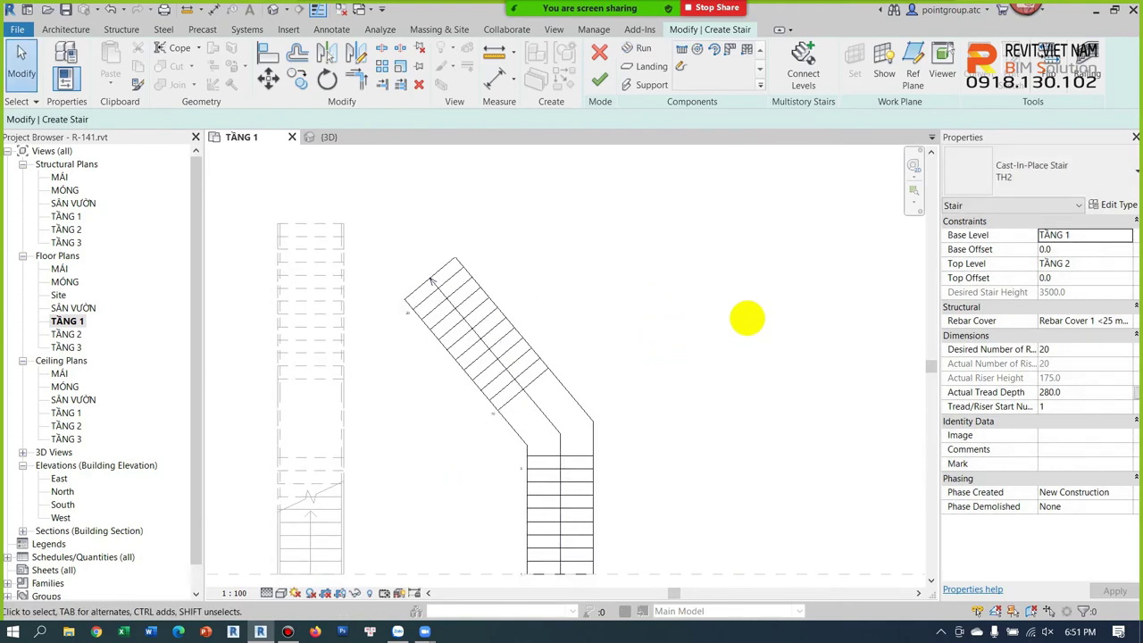
pyautogui.click(446, 327)
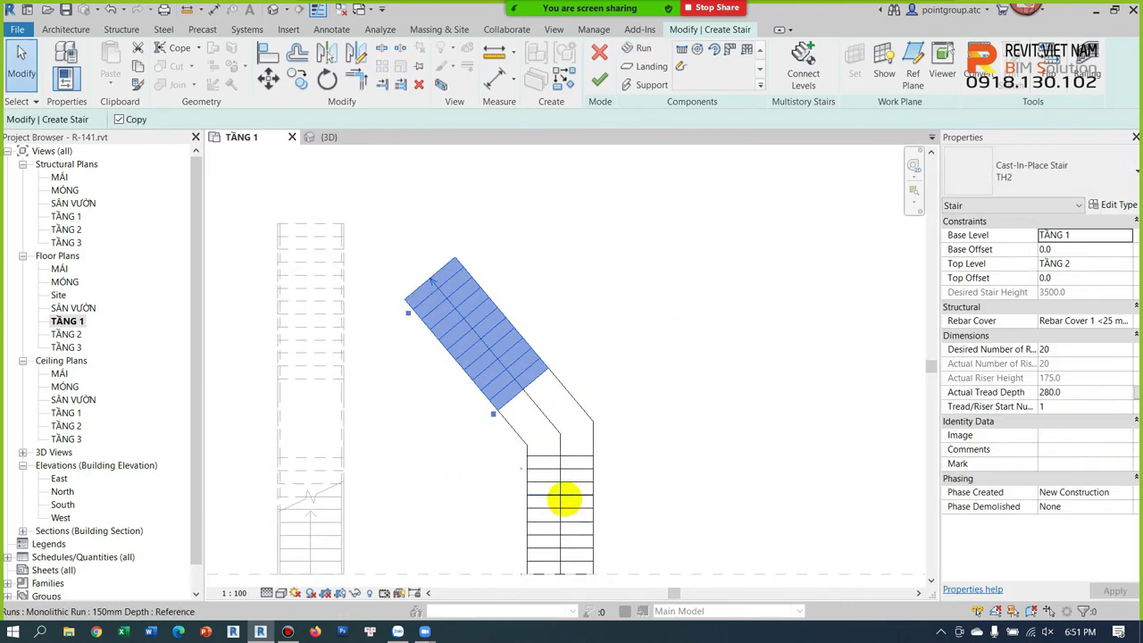
pyautogui.click(560, 500)
pyautogui.press('Escape')
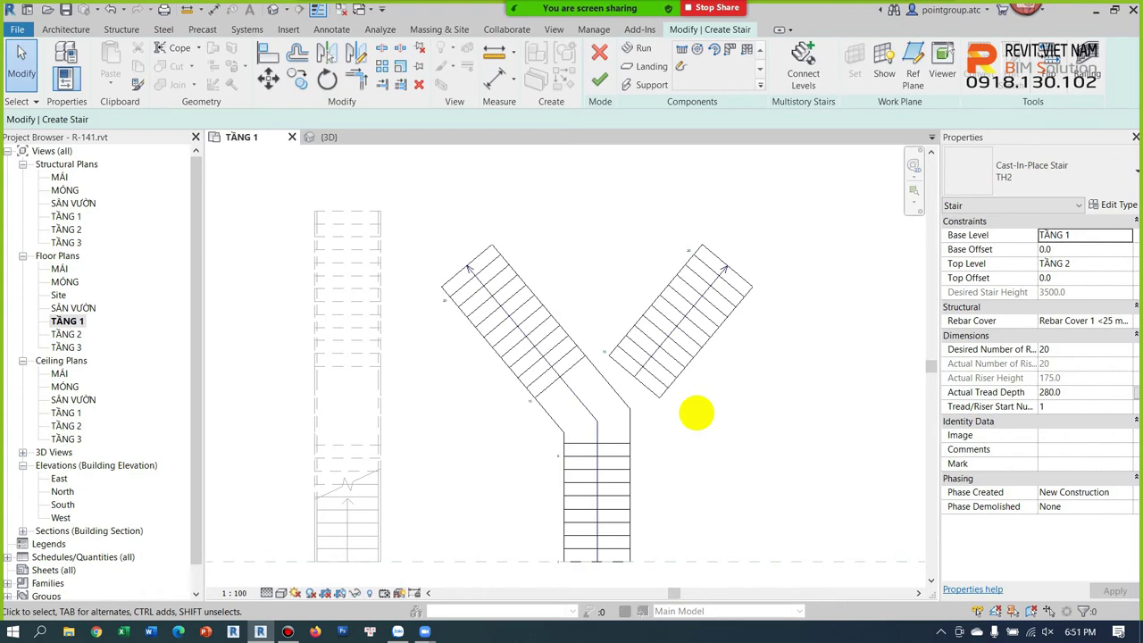
pyautogui.click(620, 395)
pyautogui.scroll(2, 616, 398)
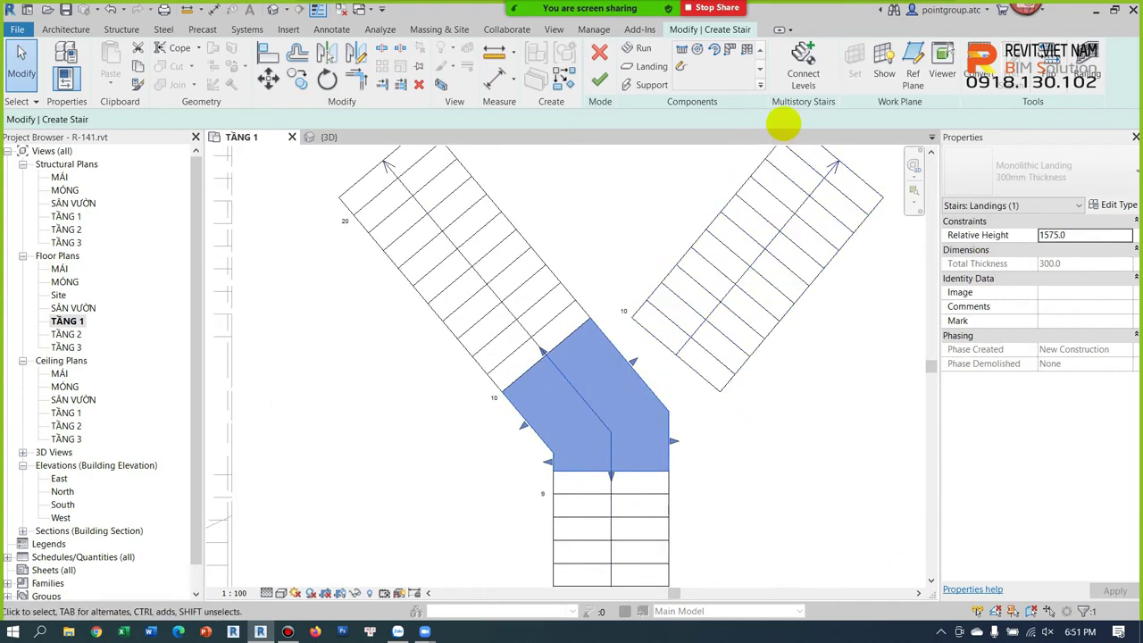
pyautogui.click(977, 86)
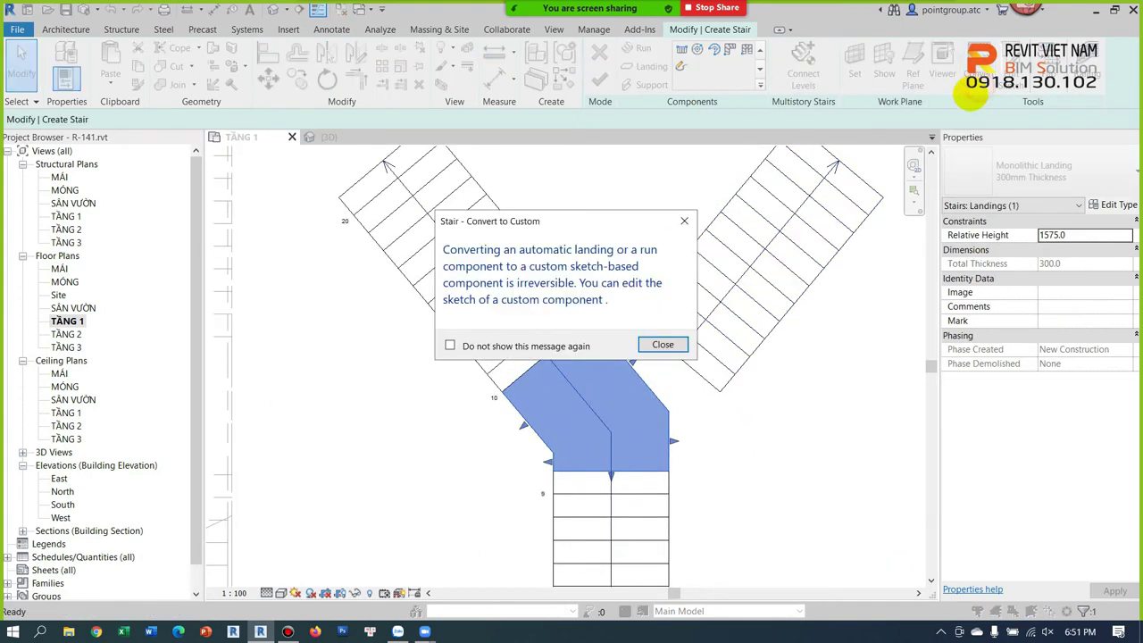
# Step: Redraw the landing boundary as a hexagon joining the three runs, adjust the path, and finish
pyautogui.click(662, 344)
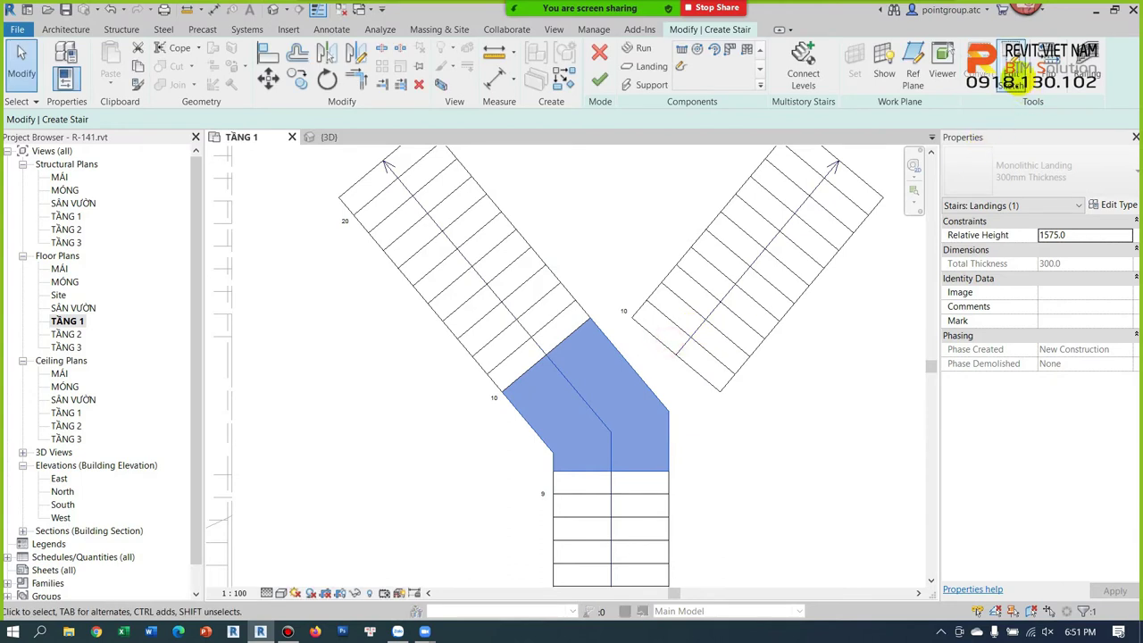
pyautogui.click(1018, 76)
pyautogui.click(655, 58)
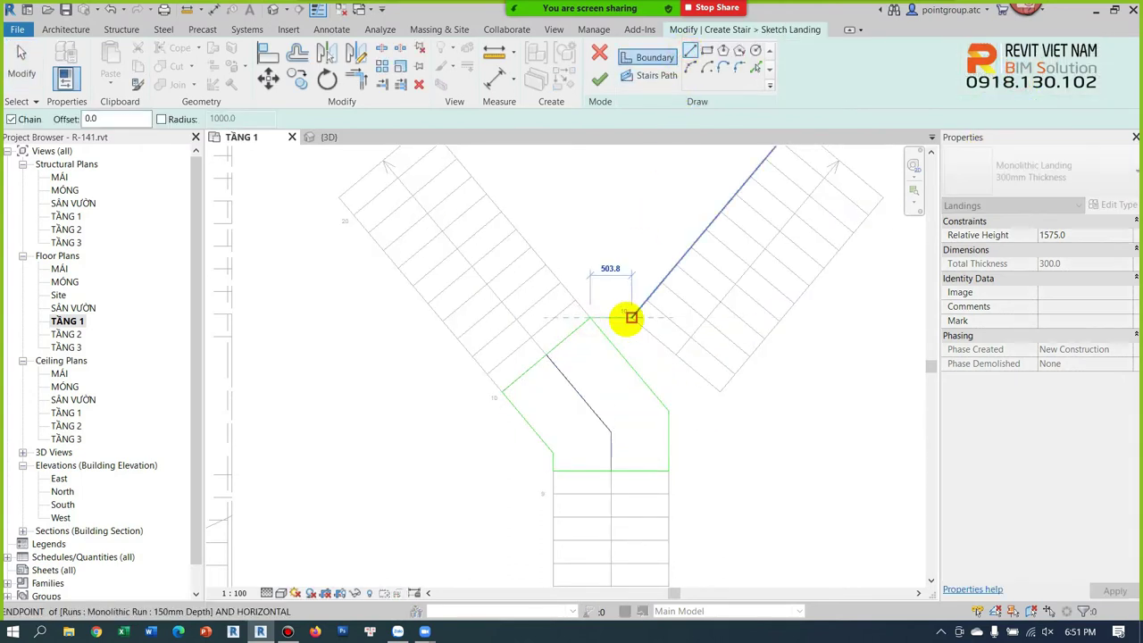
pyautogui.click(631, 317)
pyautogui.click(720, 392)
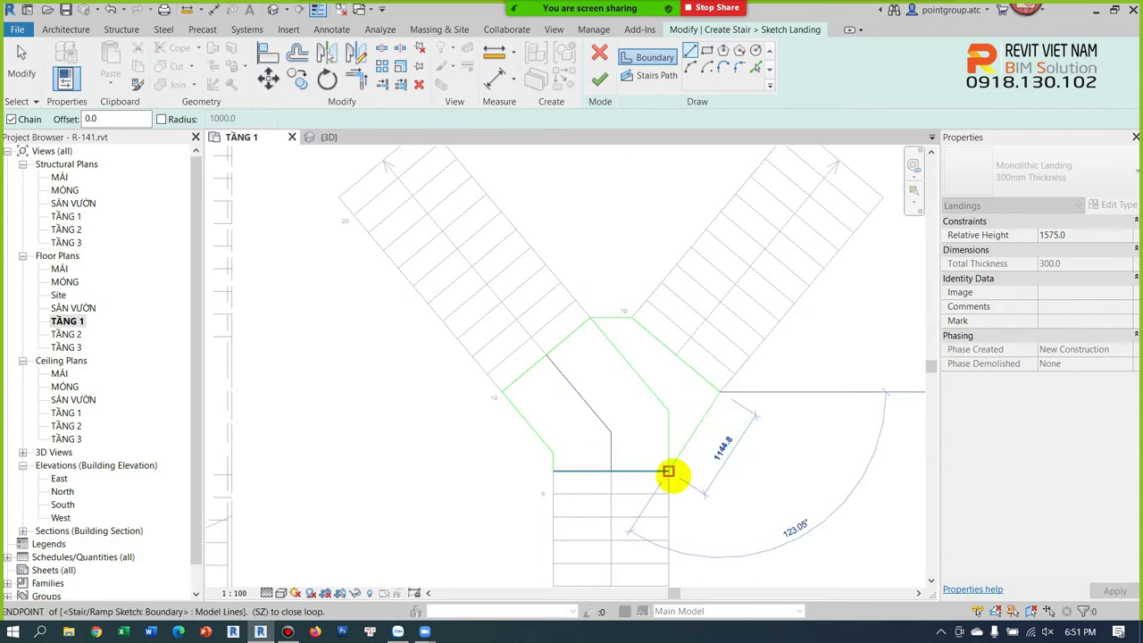
pyautogui.click(668, 474)
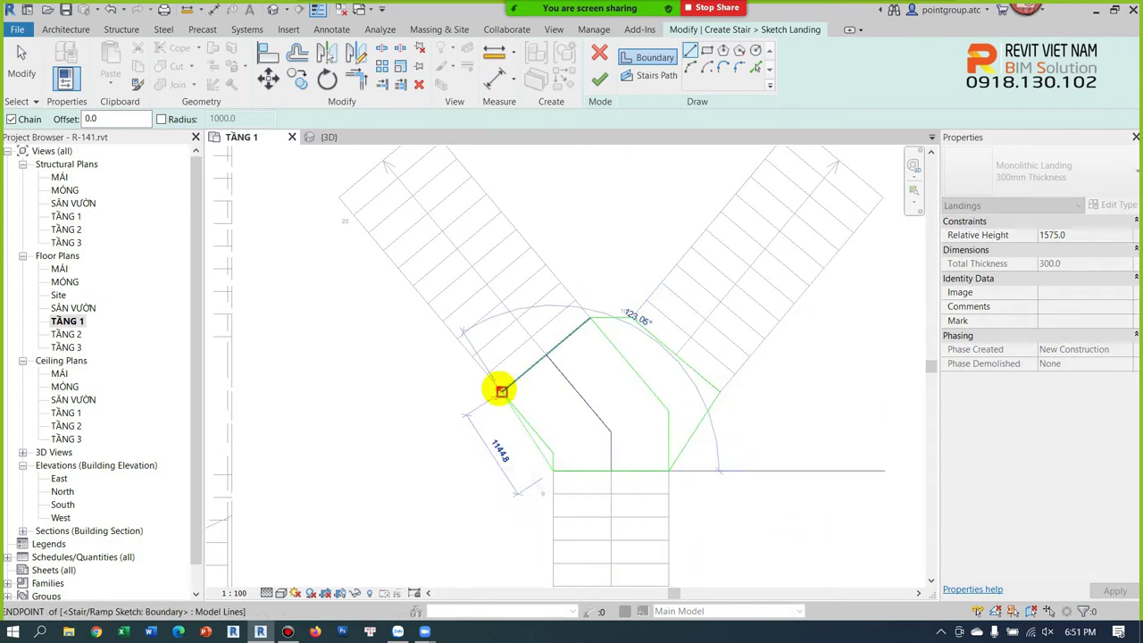
pyautogui.press('Escape')
pyautogui.press('Escape')
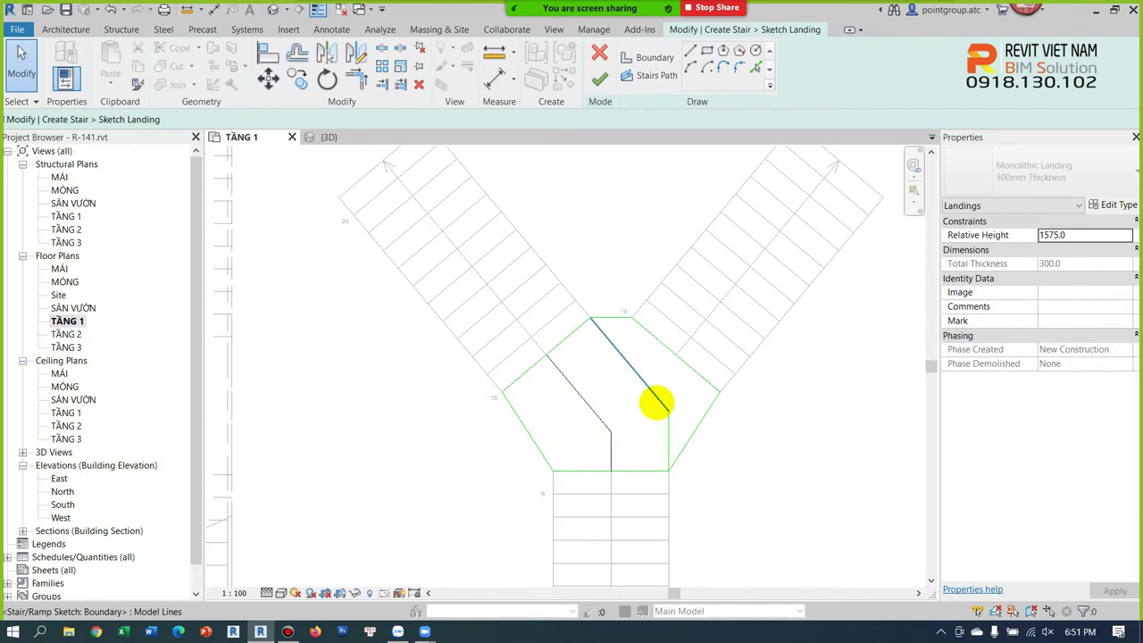
pyautogui.click(669, 430)
pyautogui.click(585, 402)
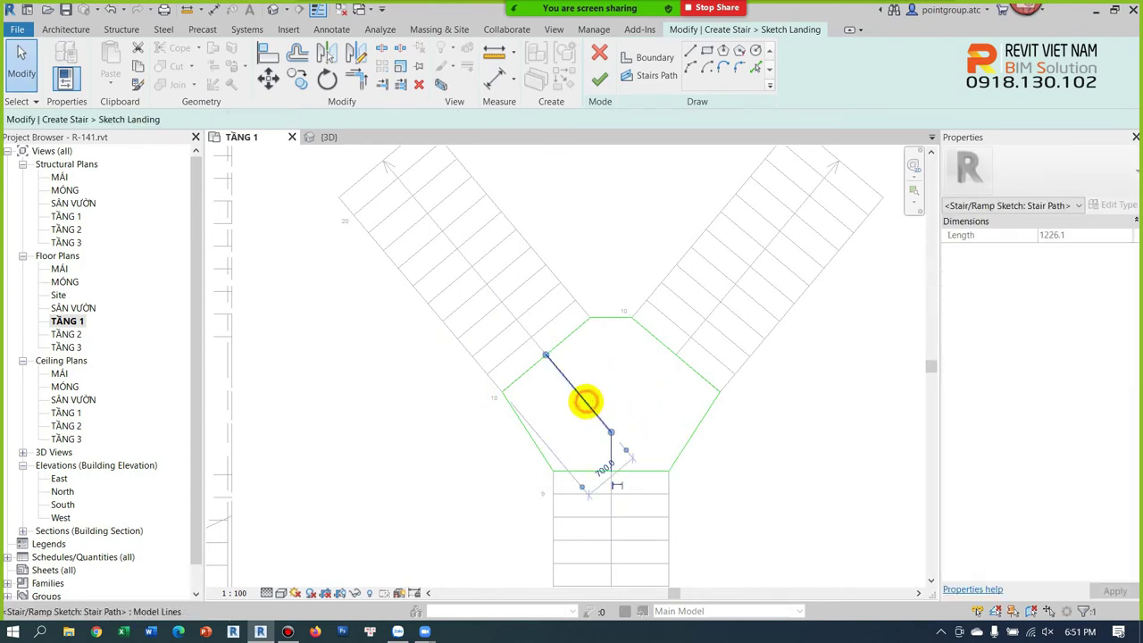
pyautogui.click(598, 427)
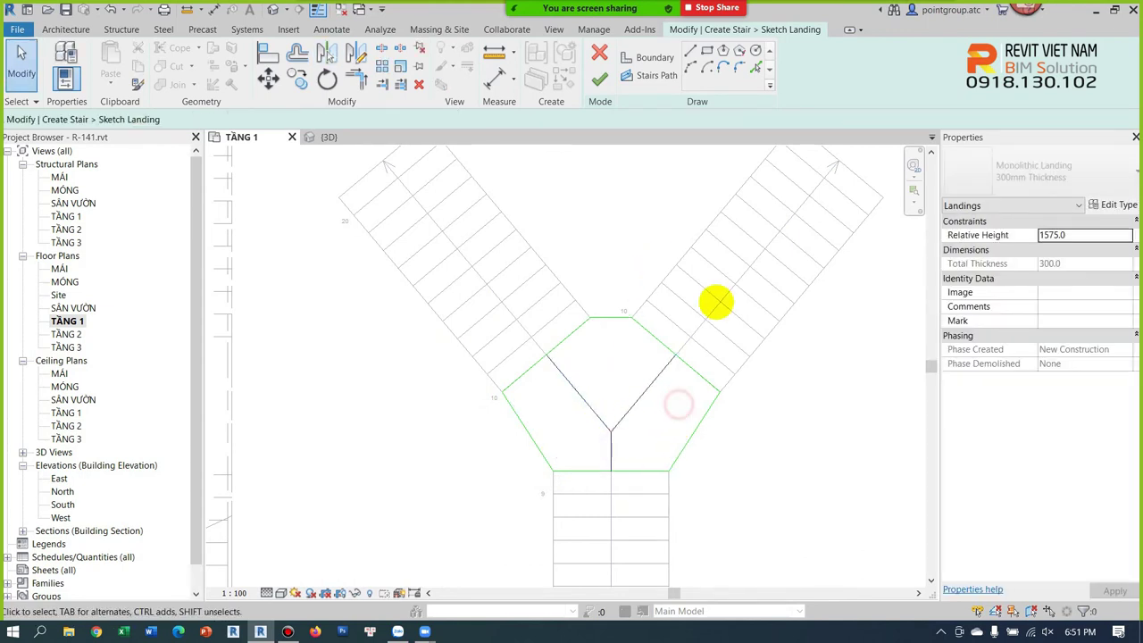
pyautogui.click(601, 79)
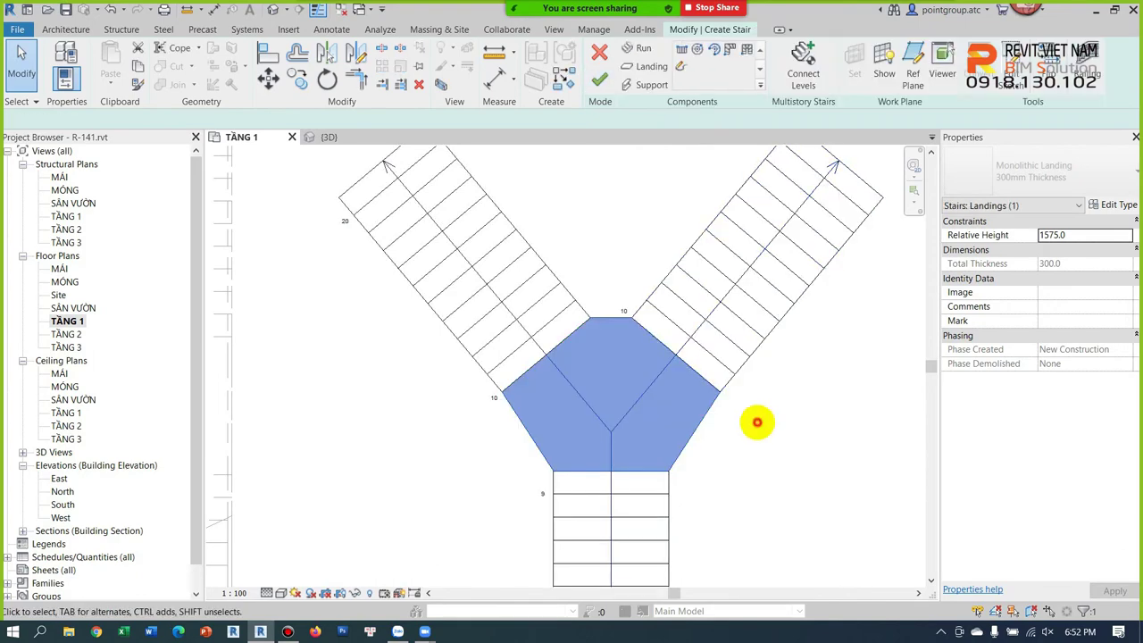
# Step: Review the finished Y-shaped stair in 3D, then reopen TẦNG 1 and enter stair editing
pyautogui.click(758, 421)
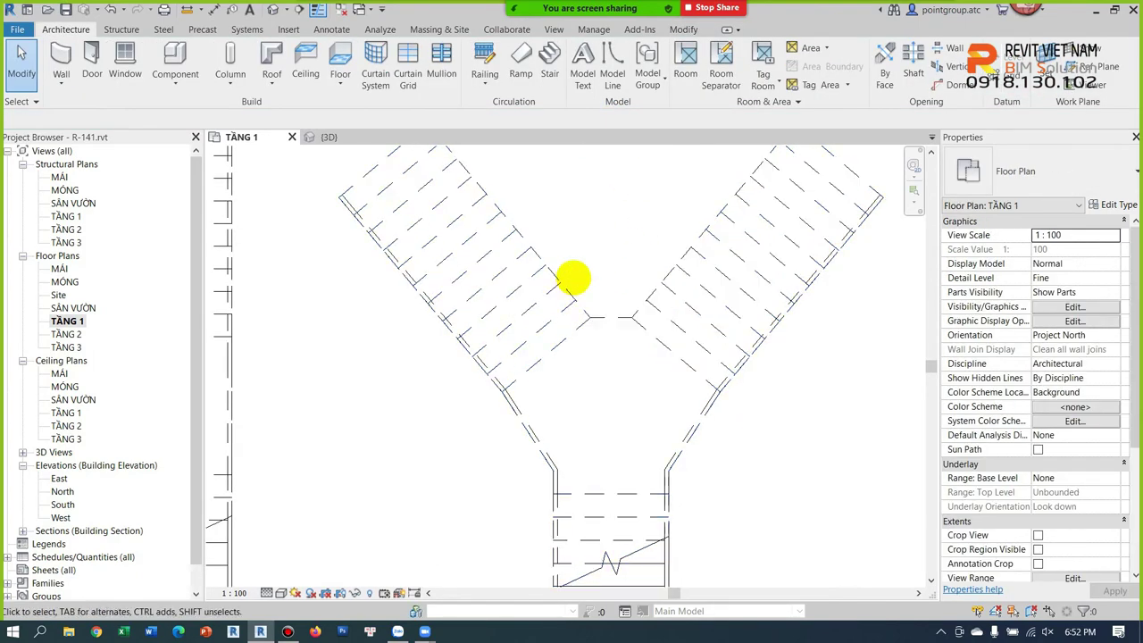
pyautogui.click(272, 10)
pyautogui.scroll(-2, 531, 383)
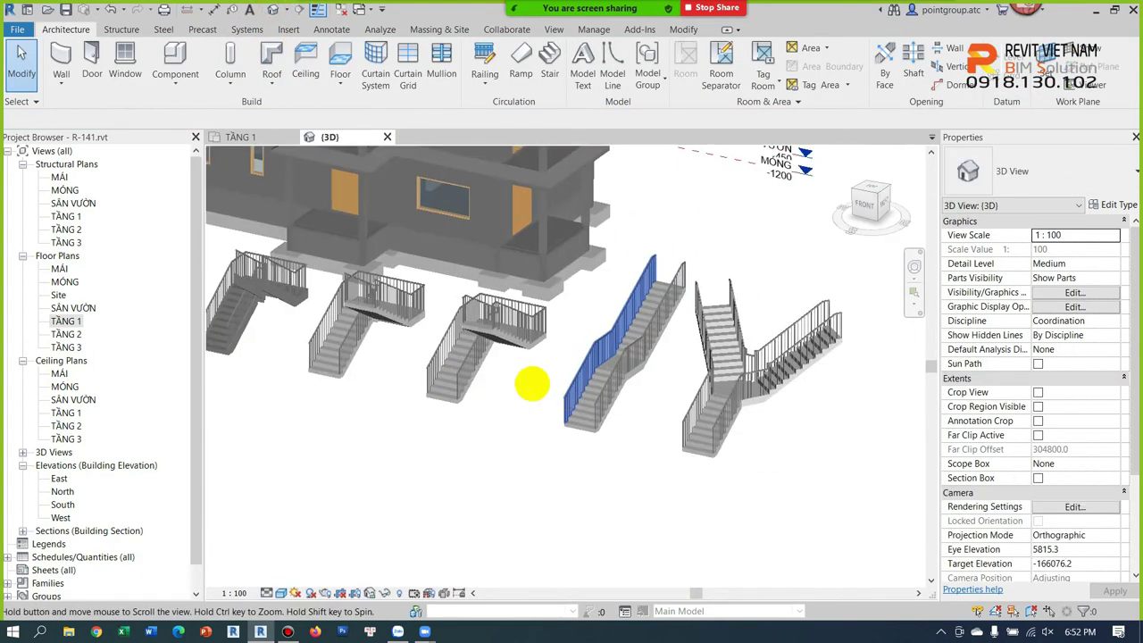
pyautogui.scroll(3, 748, 408)
pyautogui.scroll(2, 744, 390)
pyautogui.click(744, 391)
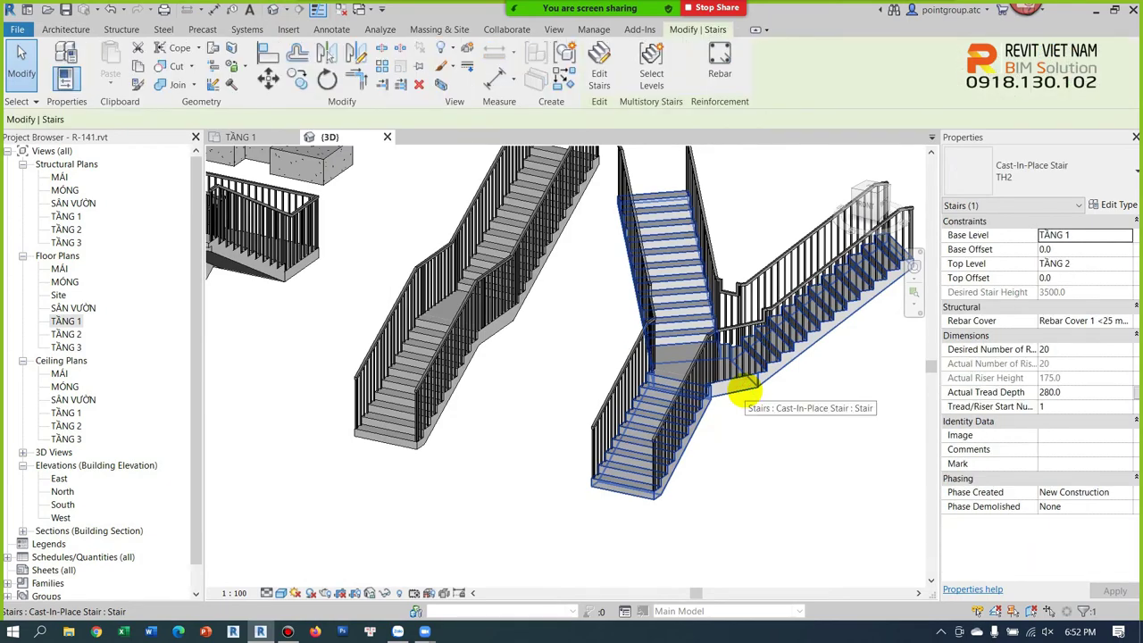
pyautogui.doubleClick(66, 320)
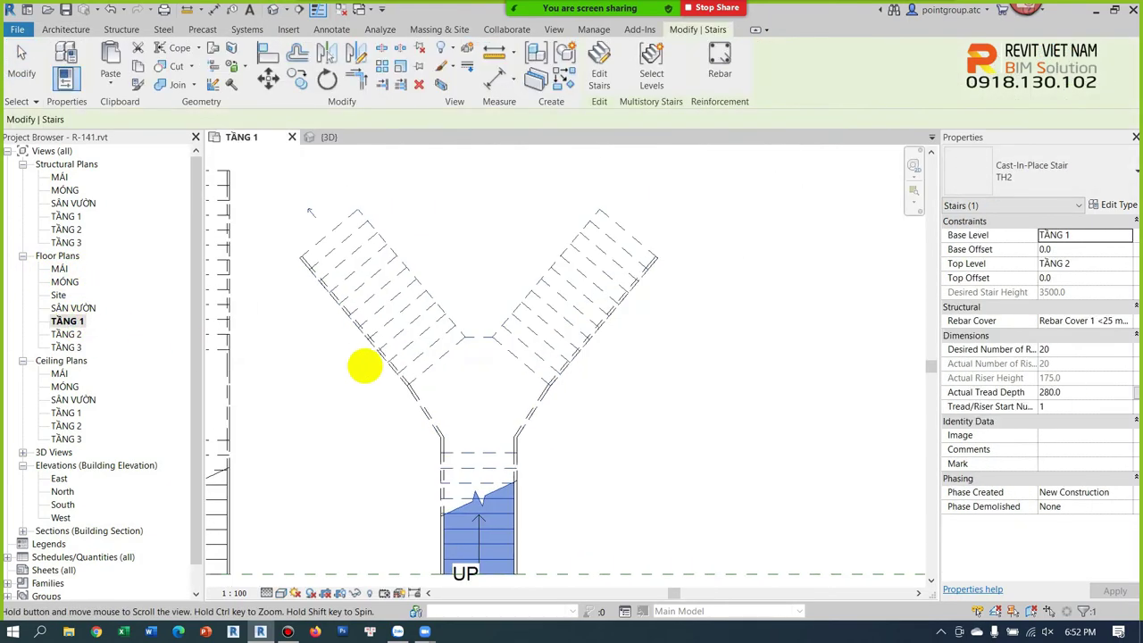
pyautogui.click(600, 72)
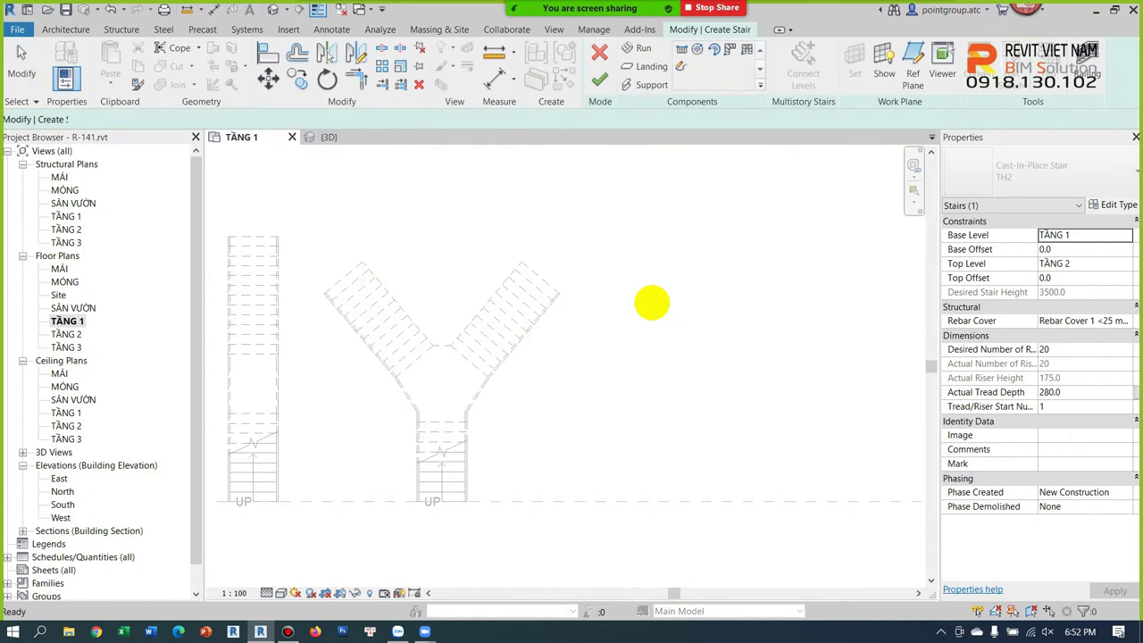
# Step: Create a full-step spiral stair with 22 risers by placing its centre and radius
pyautogui.click(697, 49)
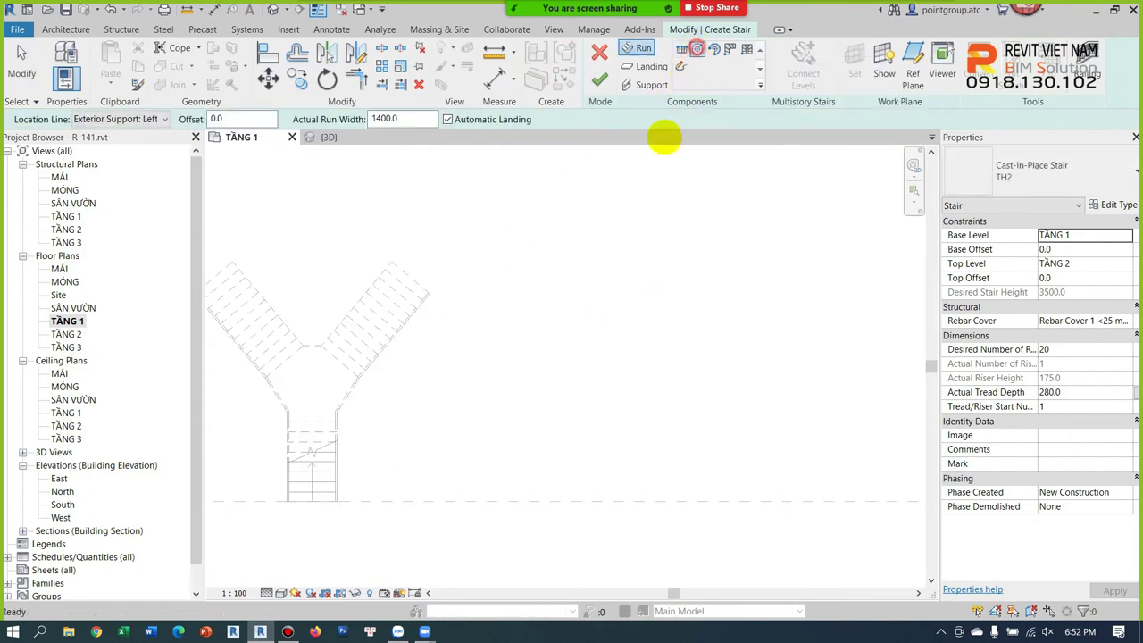
pyautogui.click(582, 497)
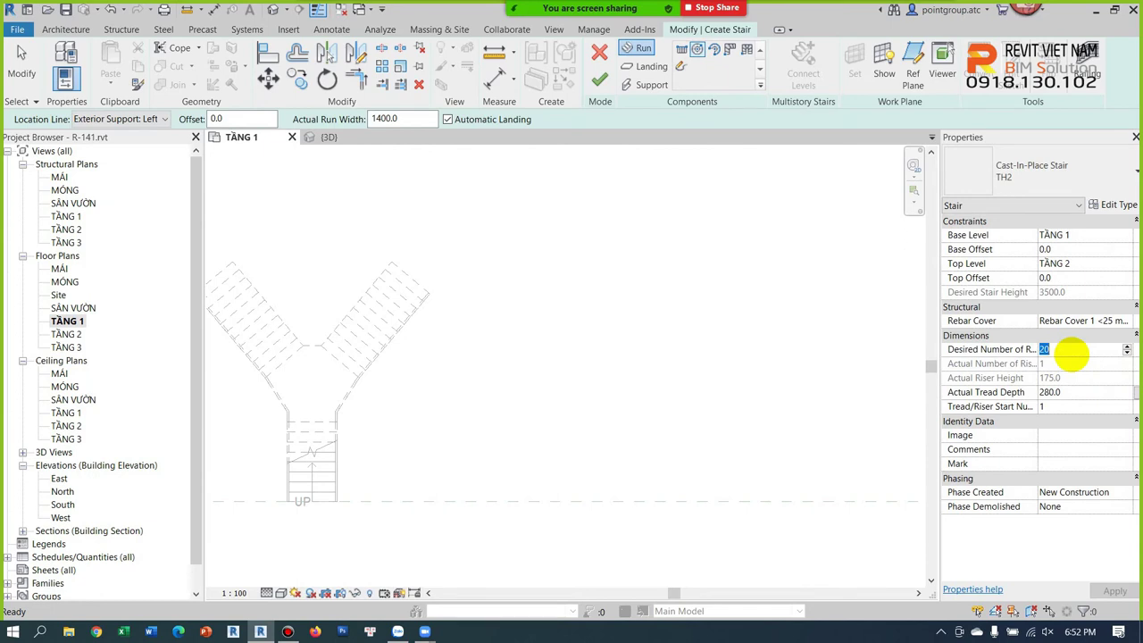
pyautogui.click(1086, 349)
pyautogui.write('22')
pyautogui.click(625, 444)
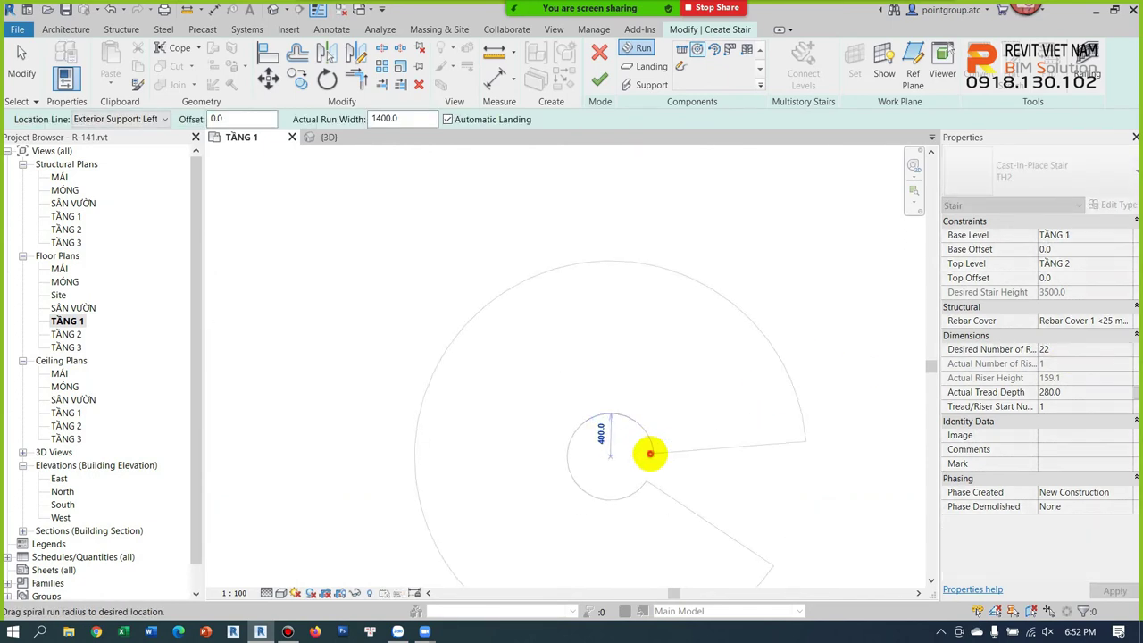
pyautogui.click(651, 454)
pyautogui.press('Escape')
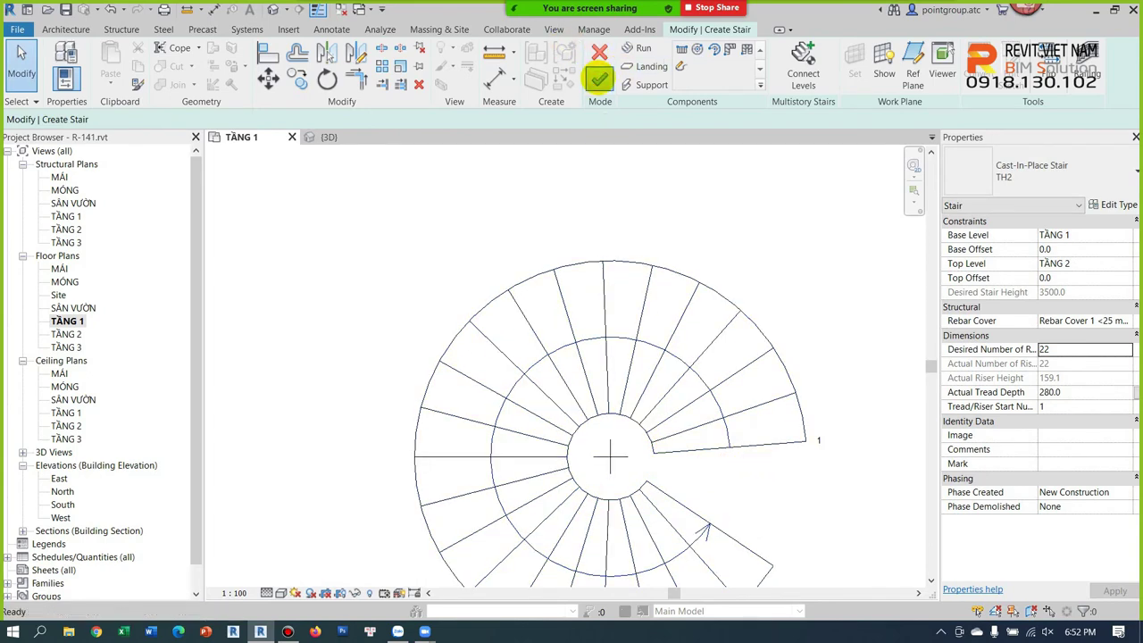
pyautogui.click(599, 79)
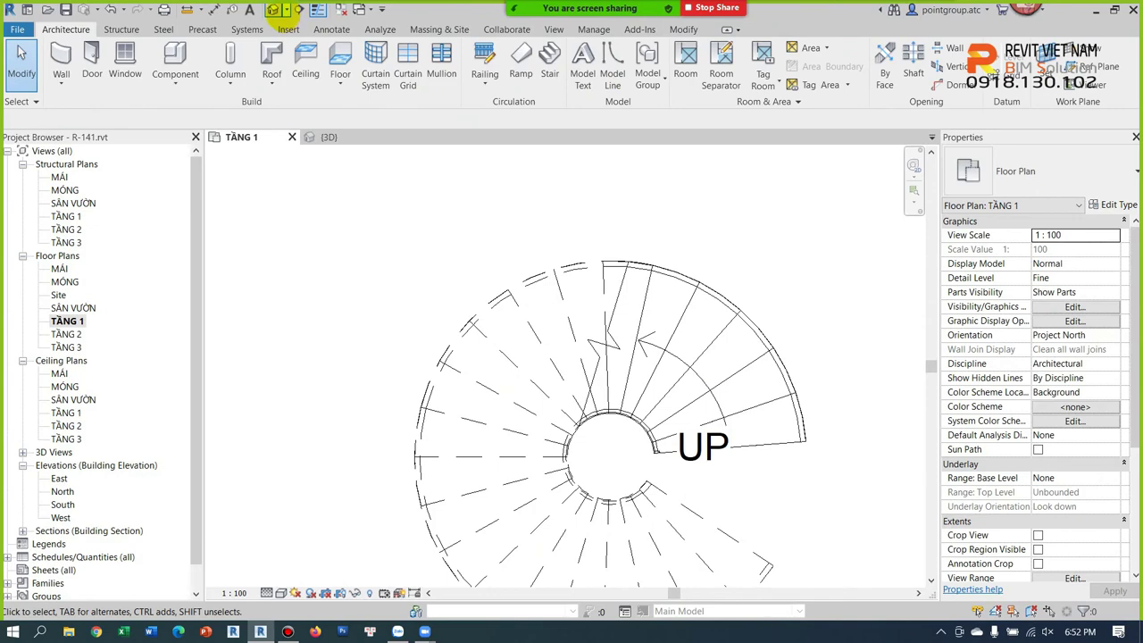
# Step: Isolate the spiral stair in 3D and orbit around it
pyautogui.click(273, 8)
pyautogui.scroll(-3, 727, 383)
pyautogui.moveTo(364, 365)
pyautogui.keyDown('shift'); pyautogui.mouseDown(button='middle')
pyautogui.moveTo(408, 480)
pyautogui.moveTo(799, 408)
pyautogui.moveTo(485, 447)
pyautogui.mouseUp(button='middle'); pyautogui.keyUp('shift')
pyautogui.click(444, 477)
pyautogui.press('h')
pyautogui.press('i')
pyautogui.press('Escape')
pyautogui.moveTo(617, 473)
pyautogui.keyDown('shift'); pyautogui.mouseDown(button='middle')
pyautogui.moveTo(511, 466)
pyautogui.moveTo(483, 446)
pyautogui.mouseUp(button='middle'); pyautogui.keyUp('shift')
# Step: Return to the TẦNG 1 plan, select the spiral stair, and start a new stair
pyautogui.doubleClick(64, 321)
pyautogui.scroll(-3, 651, 383)
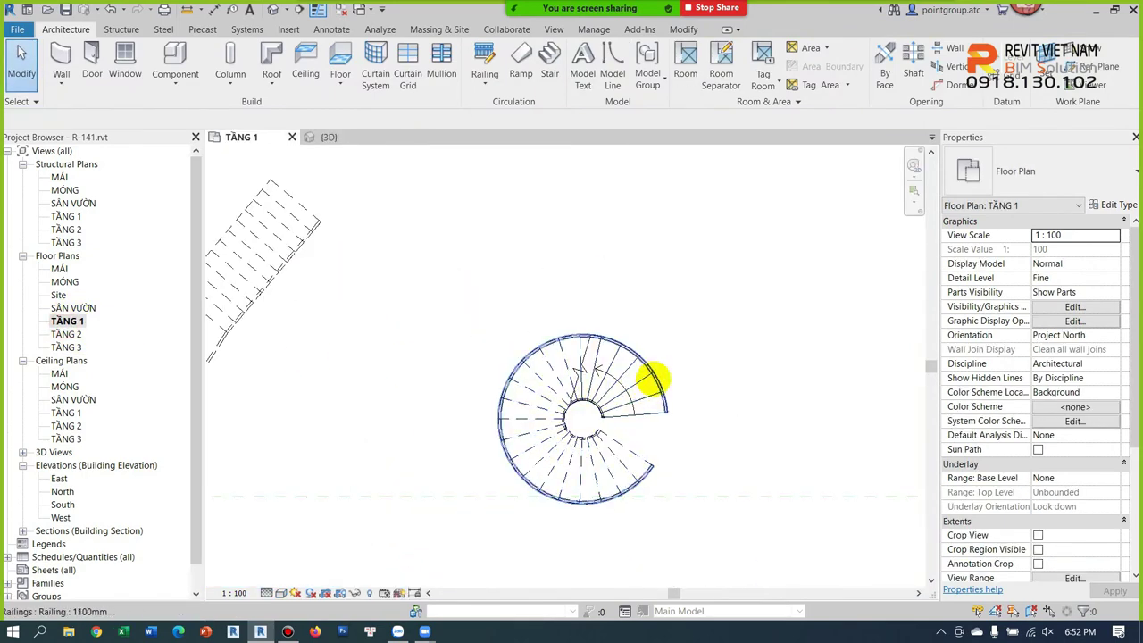
pyautogui.click(648, 380)
pyautogui.click(596, 75)
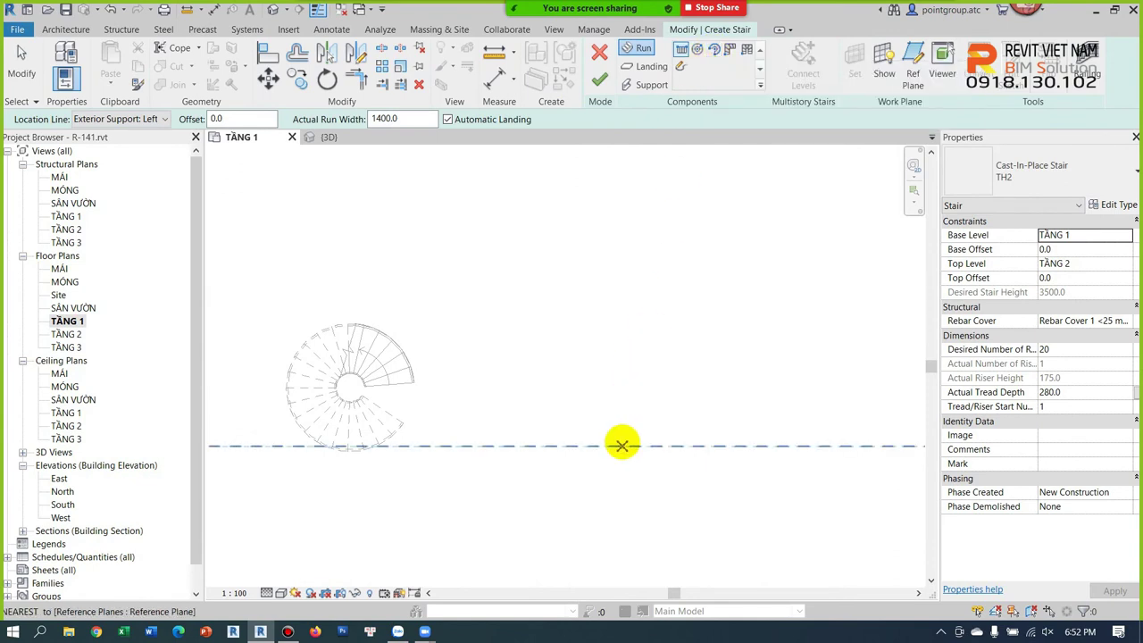
# Step: Draw a 7-riser straight run from the reference line, then a centre-ends spiral run curving left
pyautogui.click(622, 443)
pyautogui.click(624, 376)
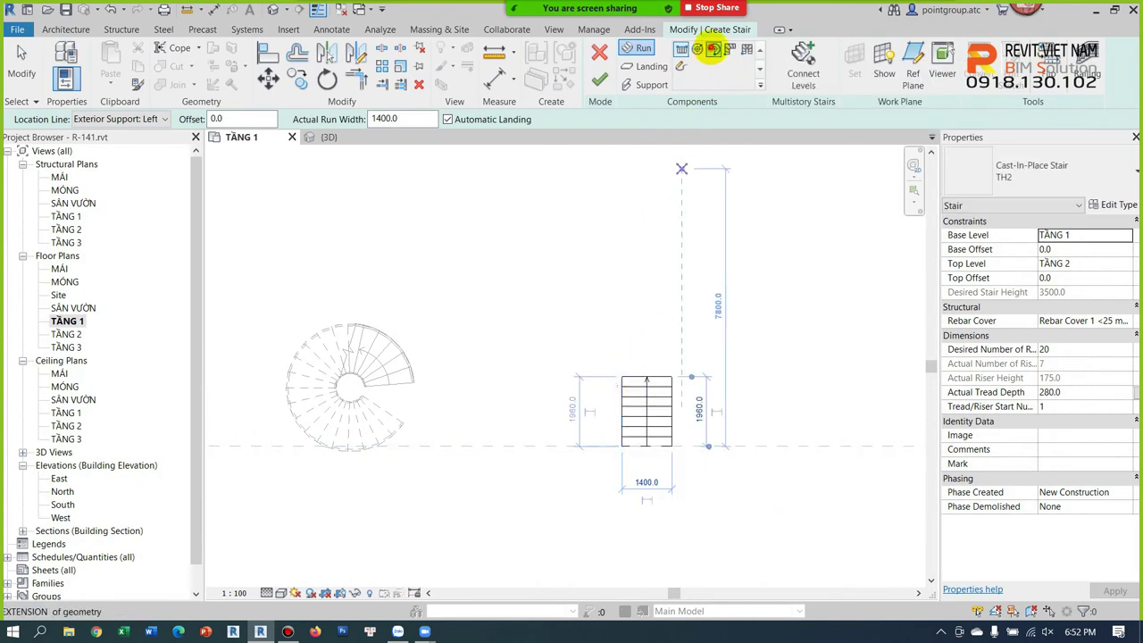
pyautogui.click(714, 49)
pyautogui.click(518, 346)
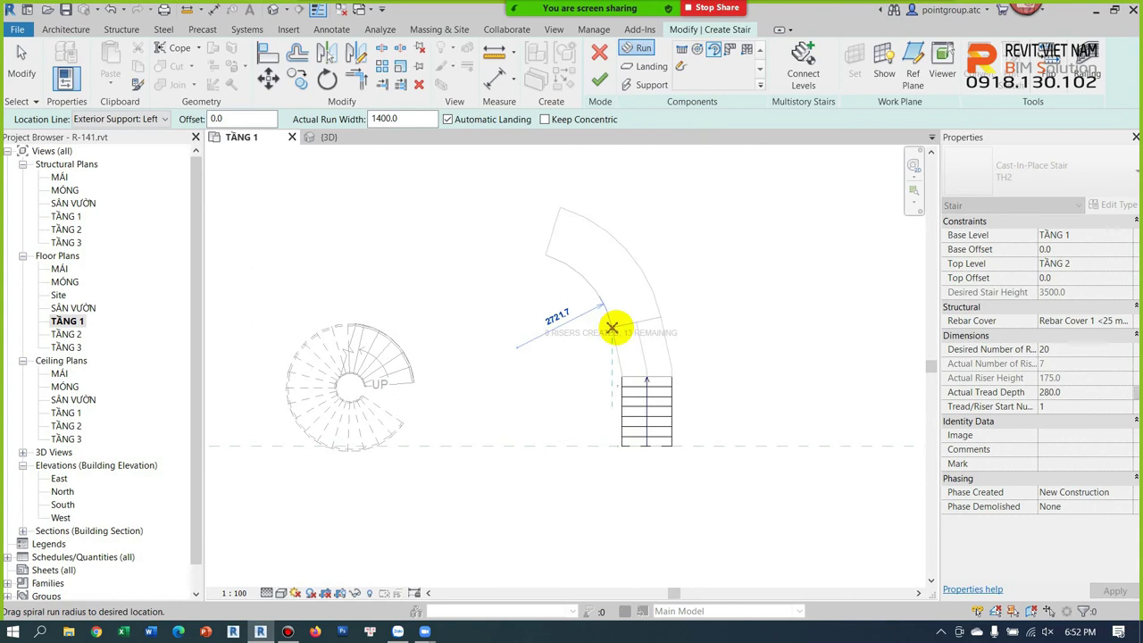
pyautogui.click(623, 330)
pyautogui.click(501, 214)
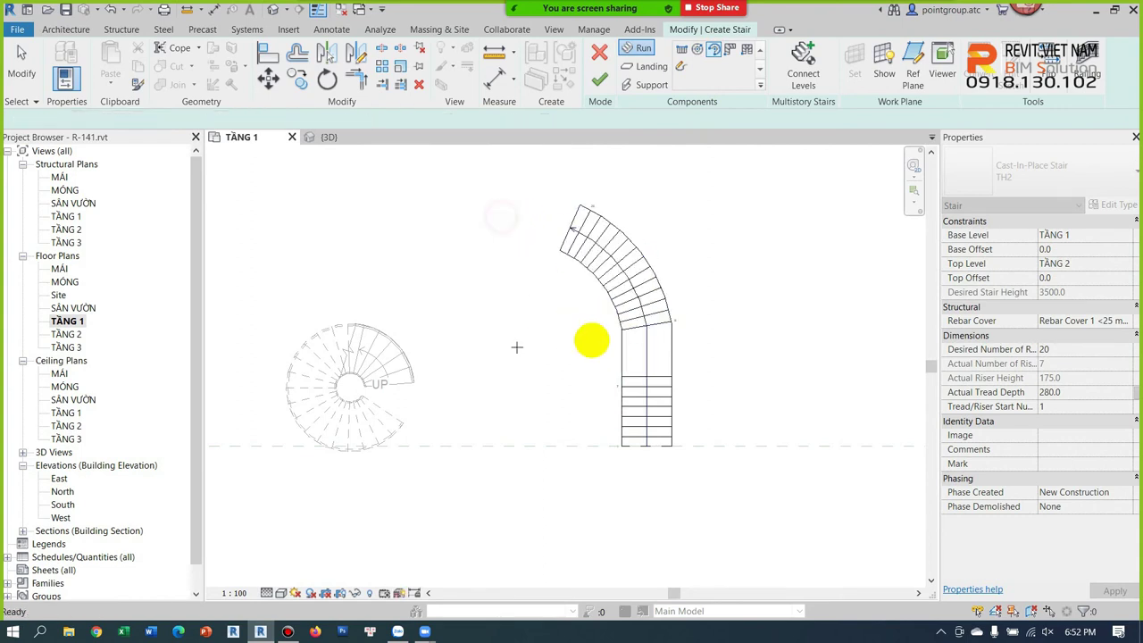
pyautogui.press('Escape')
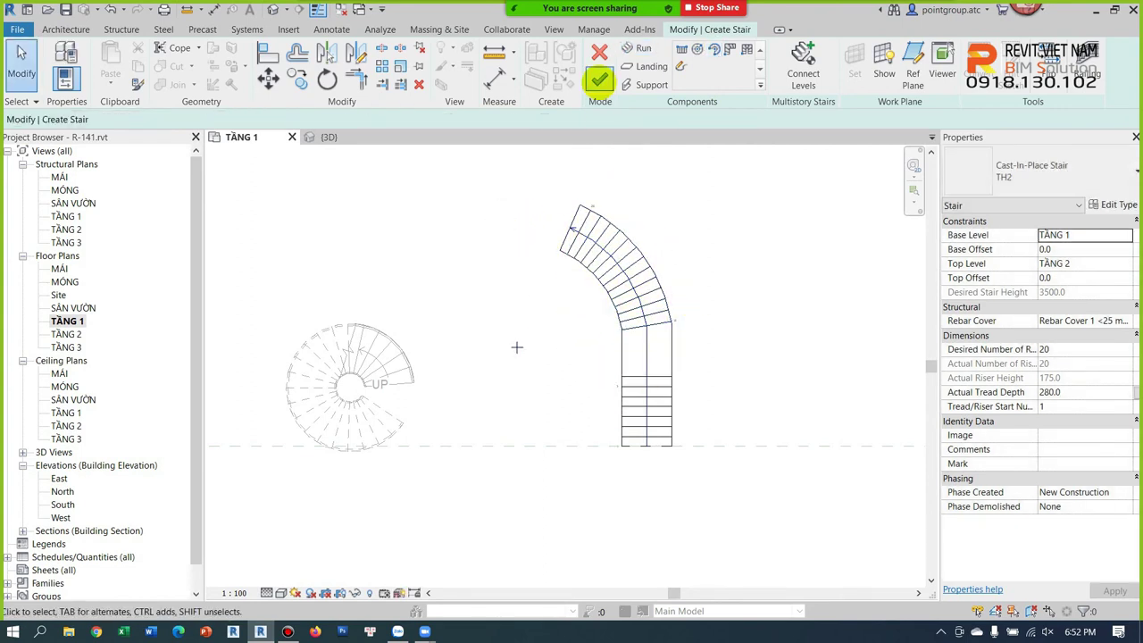
pyautogui.click(599, 80)
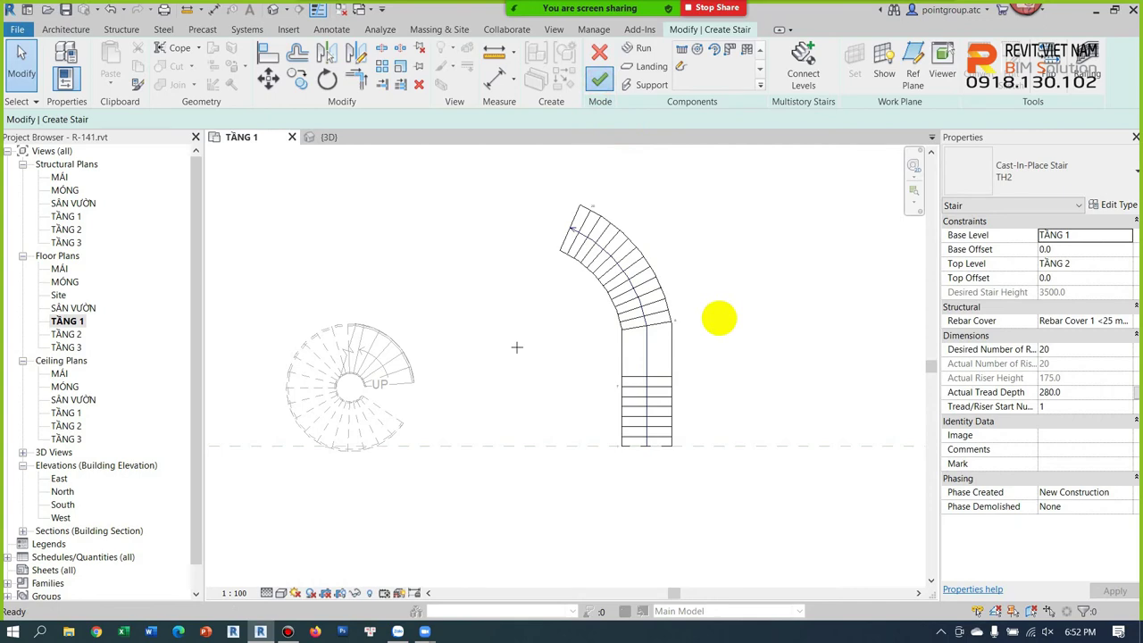
# Step: Bring both stairs into view, select the curved stair, and start another stair
pyautogui.scroll(-1, 679, 322)
pyautogui.moveTo(676, 325); pyautogui.dragTo(498, 324, button='middle')
pyautogui.click(498, 324)
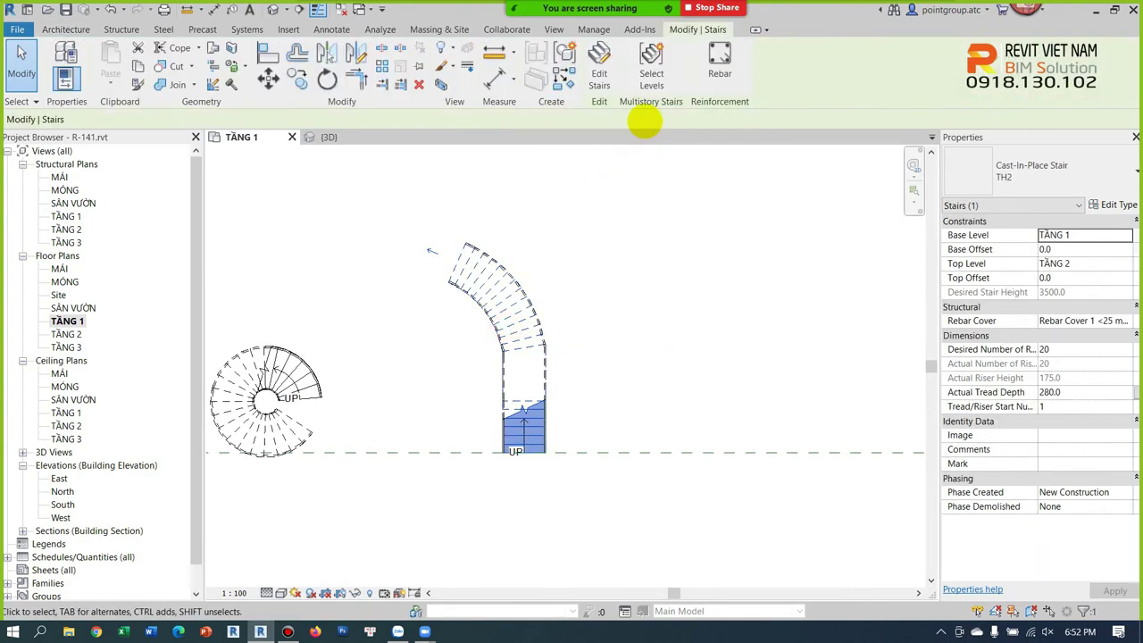
pyautogui.click(599, 74)
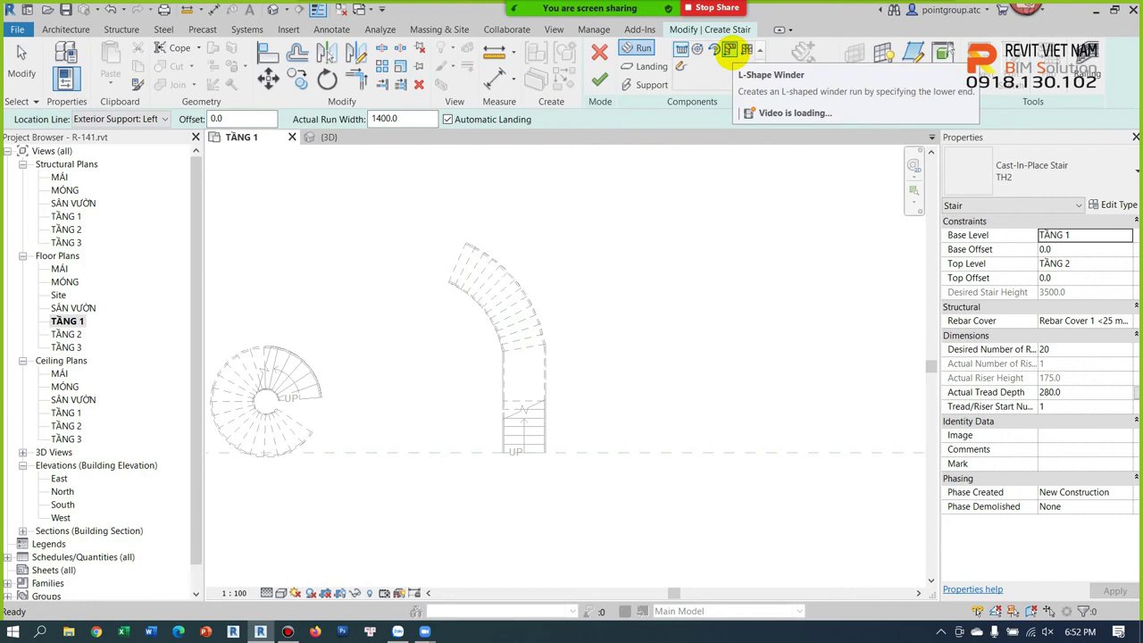
# Step: Place a 20-riser L-shape winder run on the reference line and finish the stair
pyautogui.click(730, 49)
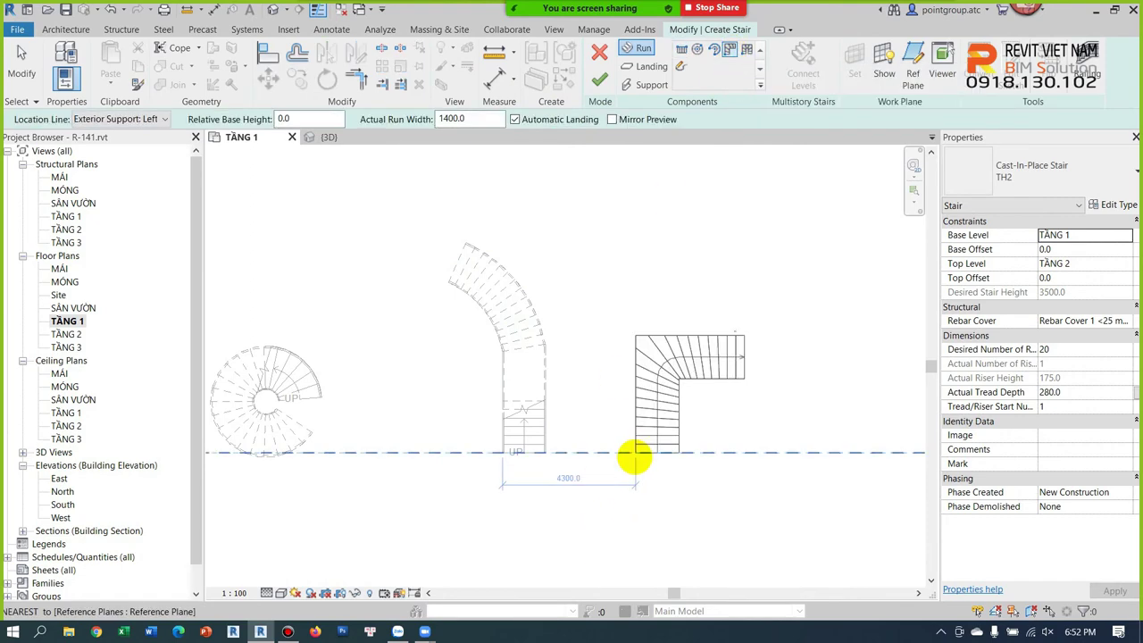
pyautogui.click(634, 457)
pyautogui.scroll(3, 696, 438)
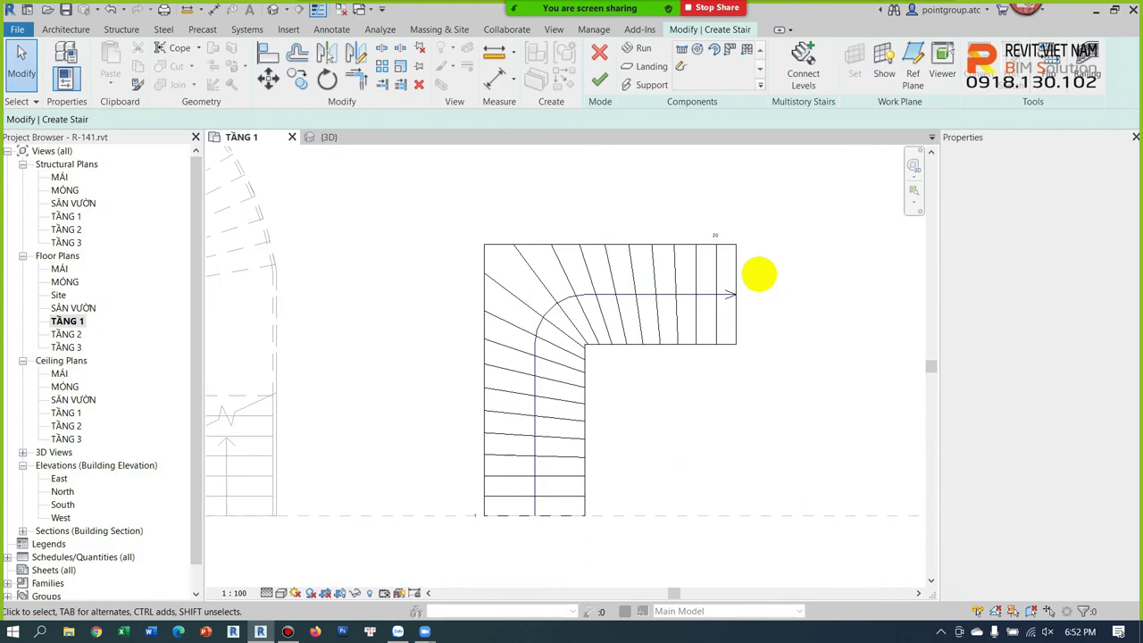
pyautogui.click(581, 453)
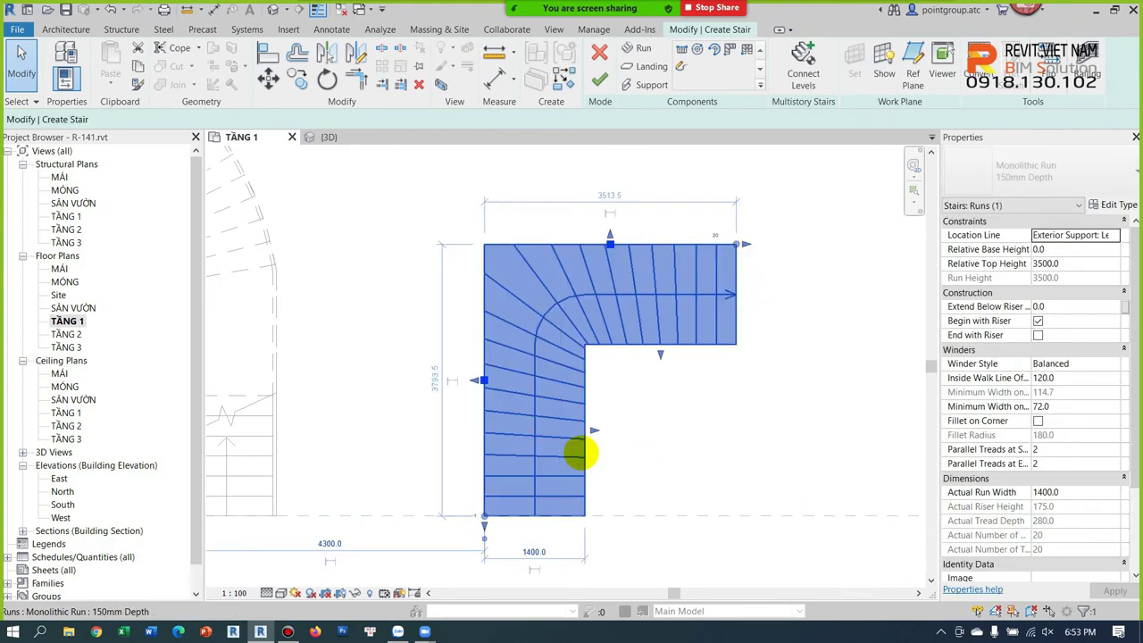
pyautogui.click(696, 424)
pyautogui.scroll(2, 510, 429)
pyautogui.scroll(2, 618, 501)
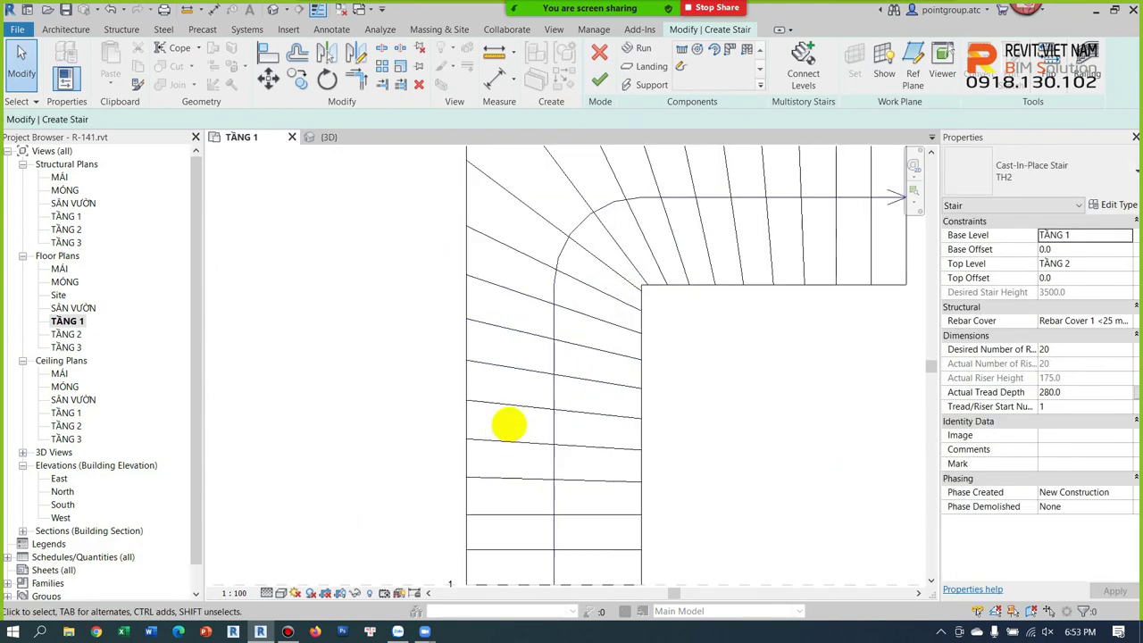
pyautogui.moveTo(596, 326); pyautogui.dragTo(583, 417, button='middle')
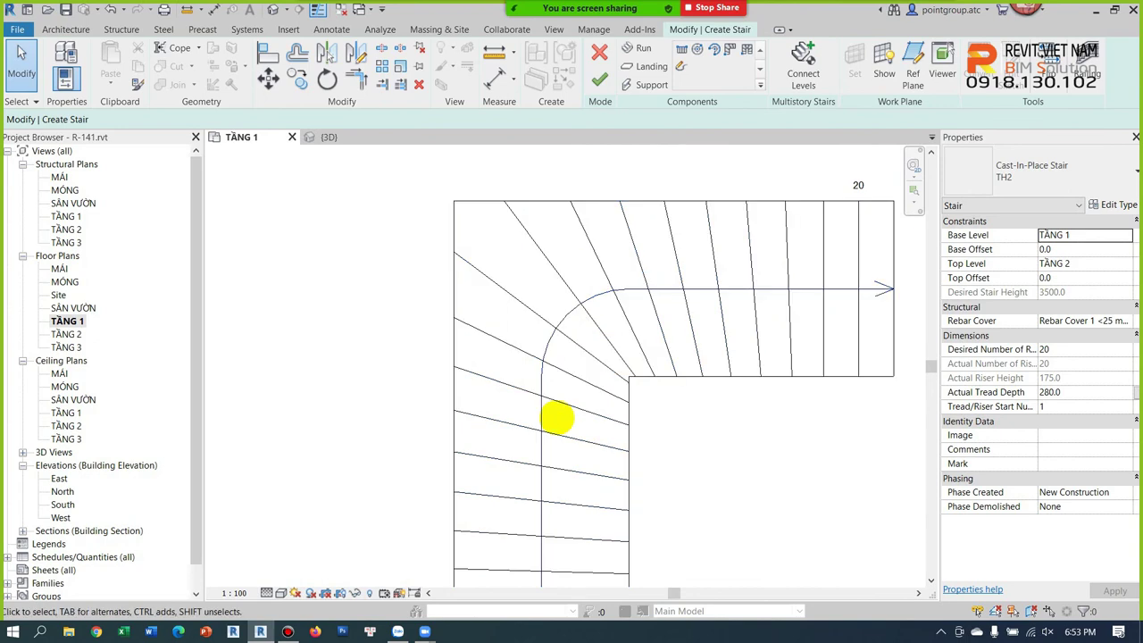
pyautogui.scroll(-3, 695, 409)
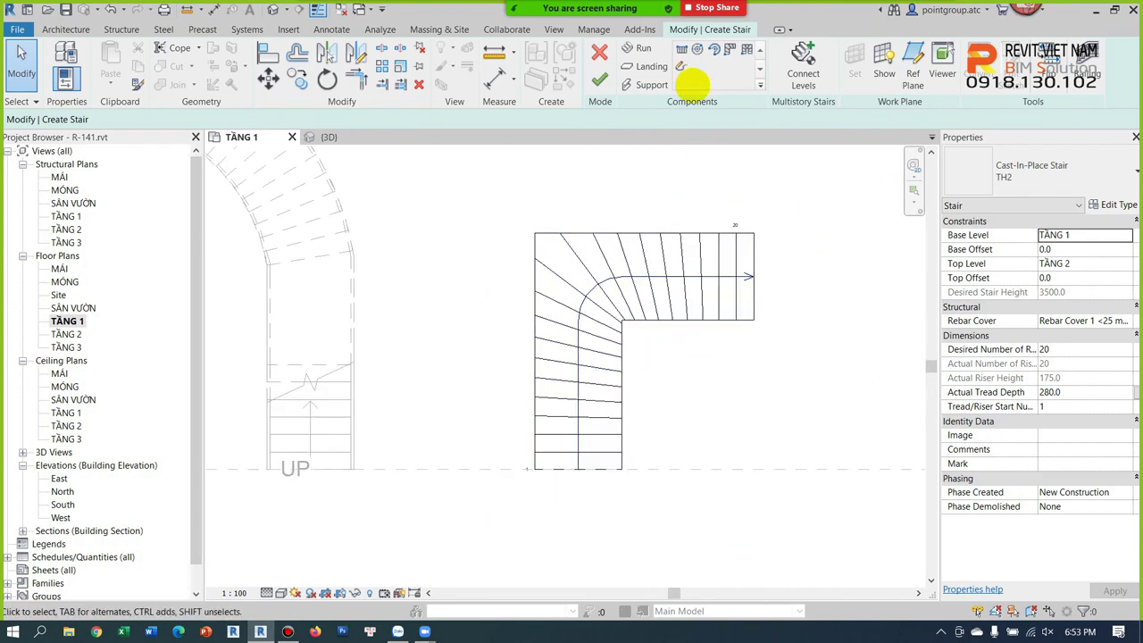
pyautogui.click(597, 81)
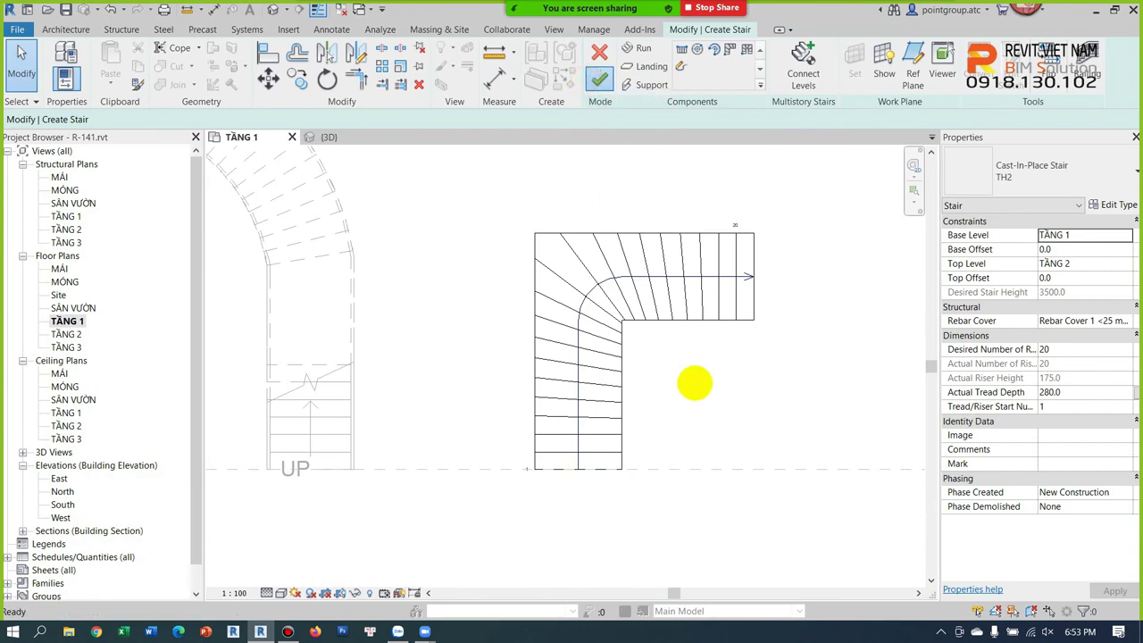
pyautogui.moveTo(699, 385); pyautogui.dragTo(613, 390, button='middle')
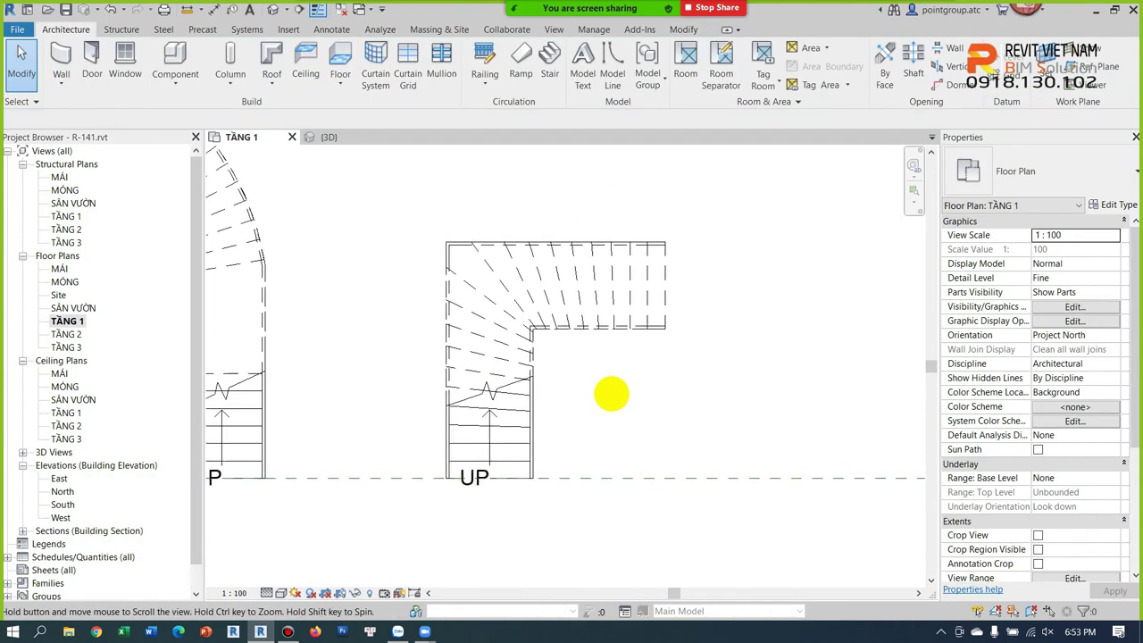
pyautogui.click(613, 298)
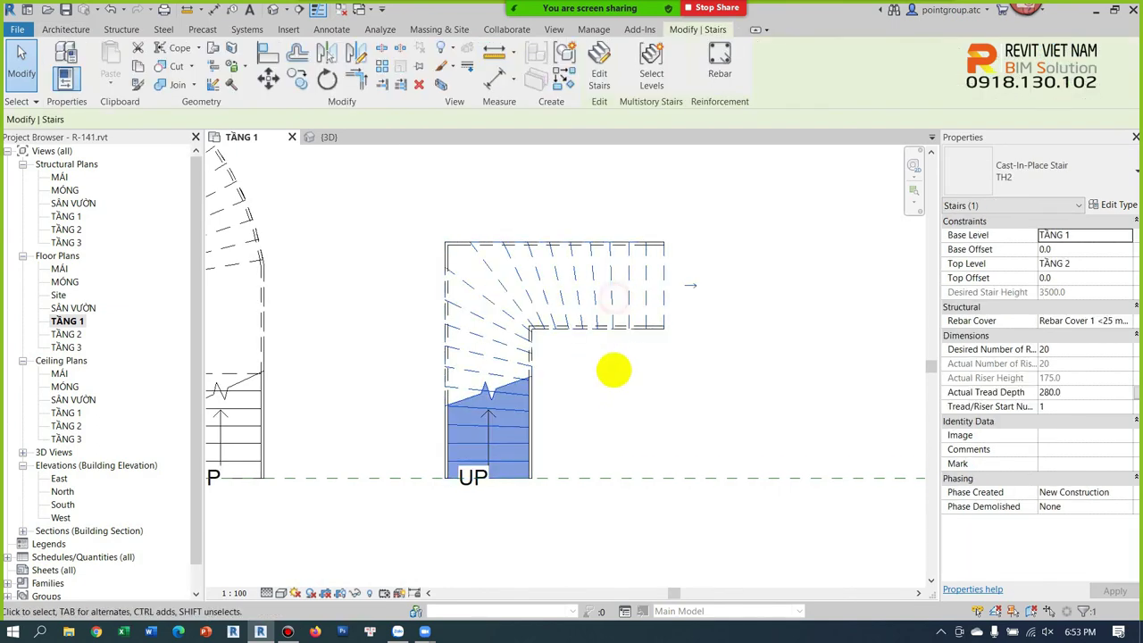
# Step: Place a 20-riser U-shape winder stair on the reference line, then switch to 3D
pyautogui.click(600, 67)
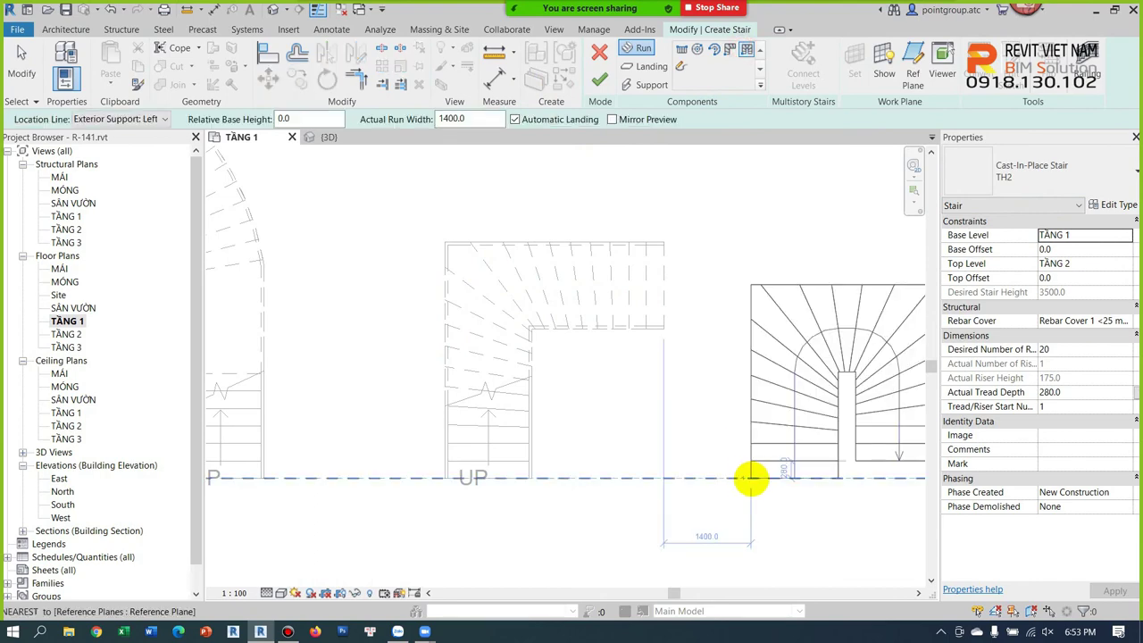
pyautogui.click(751, 478)
pyautogui.scroll(2, 706, 391)
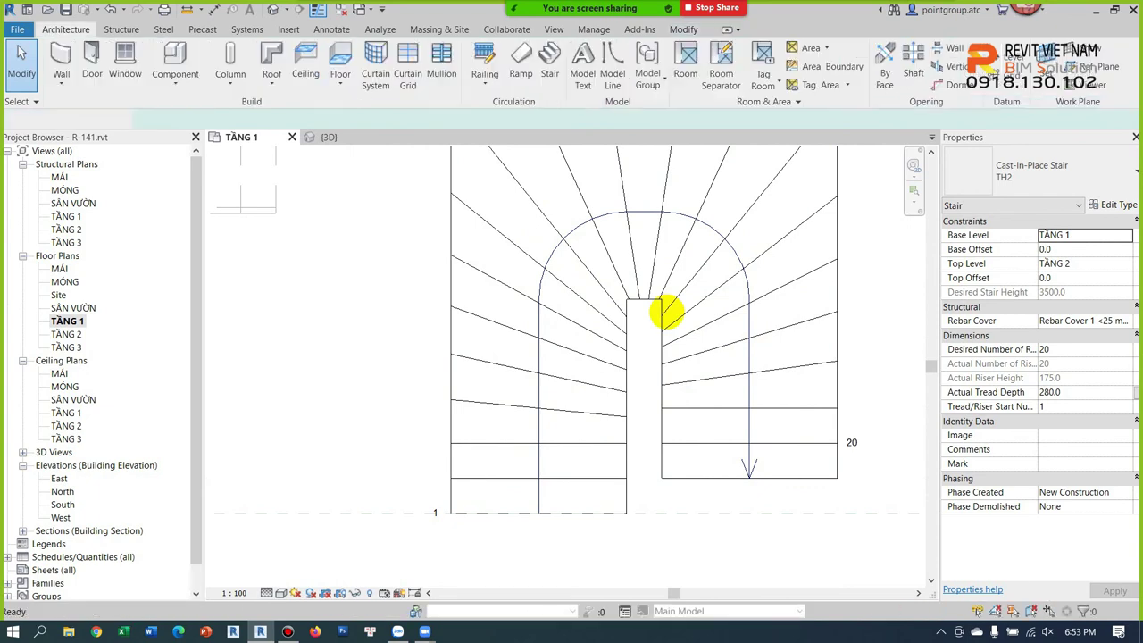
pyautogui.scroll(-3, 603, 278)
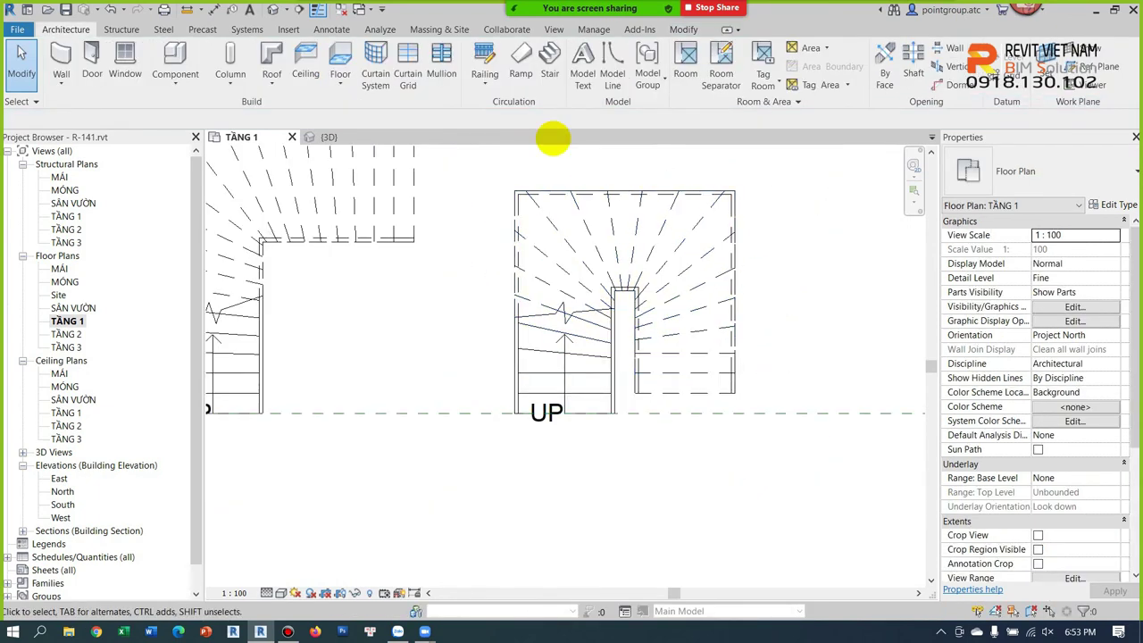
pyautogui.click(273, 10)
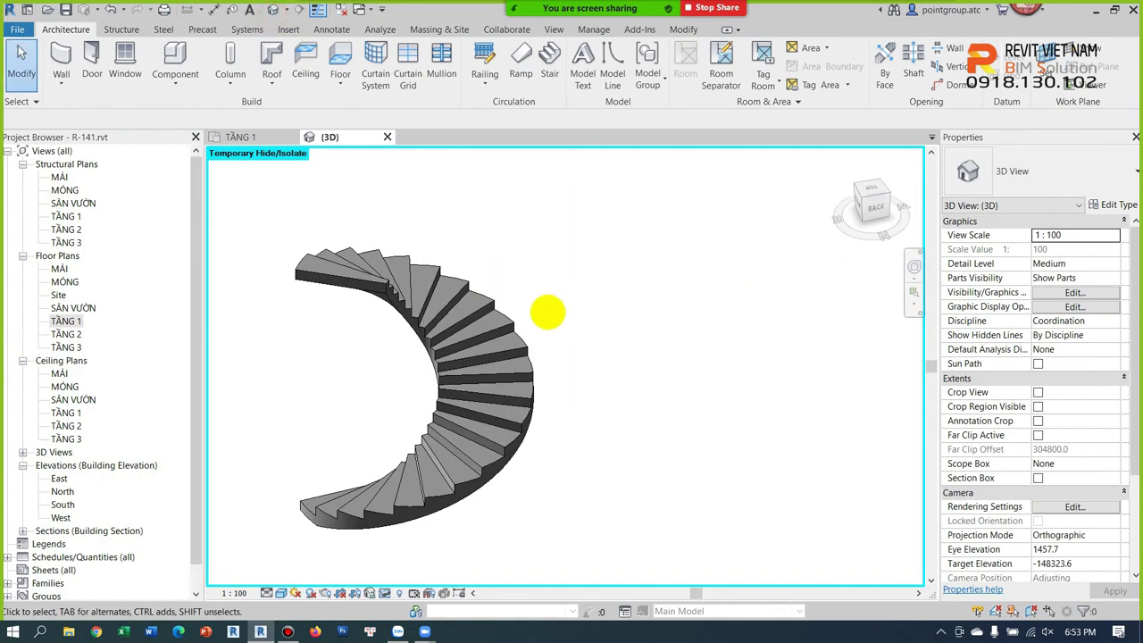
# Step: Select the winder stairs and isolate the Stairs category with IC, hiding the railings
pyautogui.scroll(-3, 554, 313)
pyautogui.moveTo(596, 348)
pyautogui.keyDown('shift'); pyautogui.mouseDown(button='middle')
pyautogui.moveTo(582, 434)
pyautogui.moveTo(830, 420)
pyautogui.moveTo(521, 227)
pyautogui.moveTo(700, 340)
pyautogui.mouseUp(button='middle'); pyautogui.keyUp('shift')
pyautogui.click(693, 331)
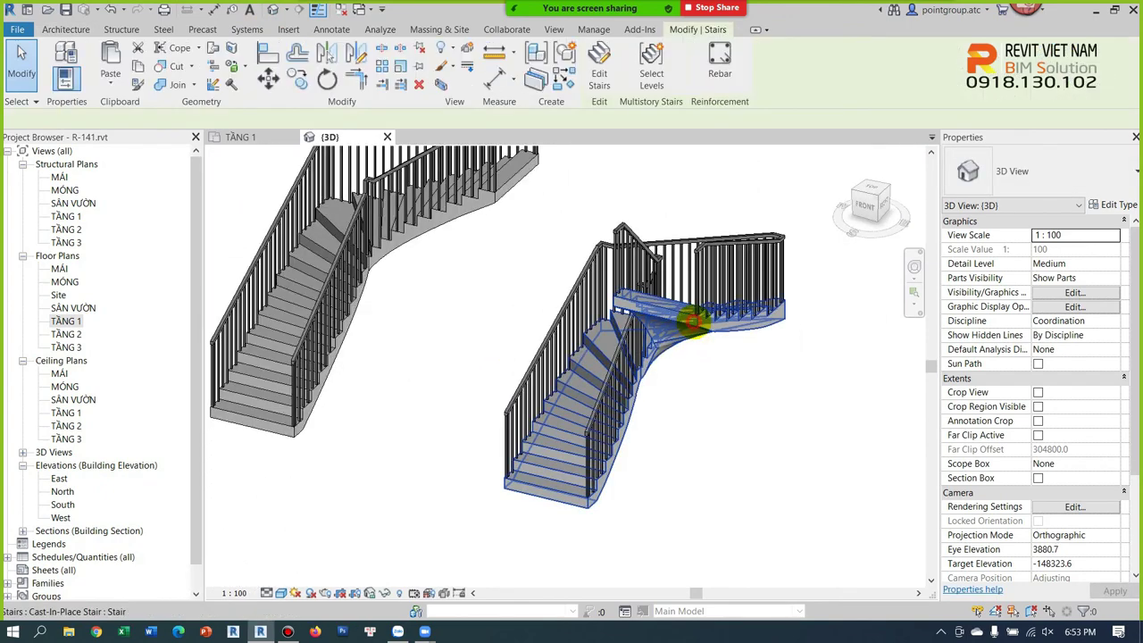
pyautogui.click(389, 252)
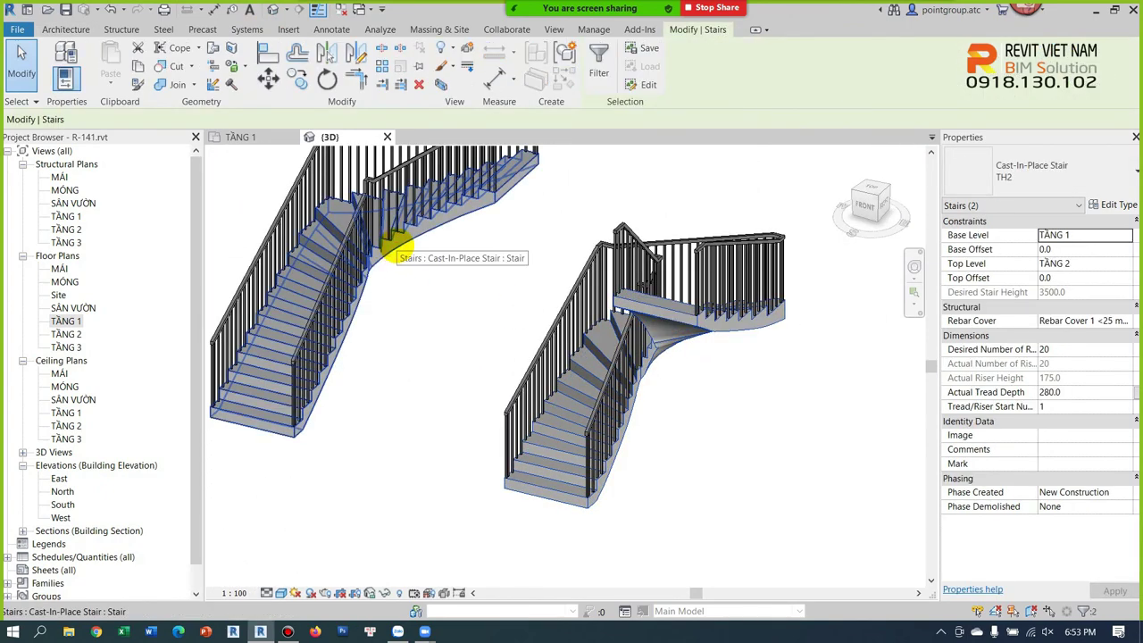
pyautogui.press('i')
pyautogui.press('c')
# Step: Orbit around the two isolated 20-riser winder stairs to inspect their treads, then deselect
pyautogui.keyDown('ctrl'); pyautogui.click(733, 429); pyautogui.keyUp('ctrl')
pyautogui.moveTo(733, 428)
pyautogui.keyDown('shift'); pyautogui.mouseDown(button='middle')
pyautogui.moveTo(544, 332)
pyautogui.moveTo(605, 470)
pyautogui.moveTo(692, 480)
pyautogui.moveTo(694, 429)
pyautogui.mouseUp(button='middle'); pyautogui.keyUp('shift')
pyautogui.click(687, 492)
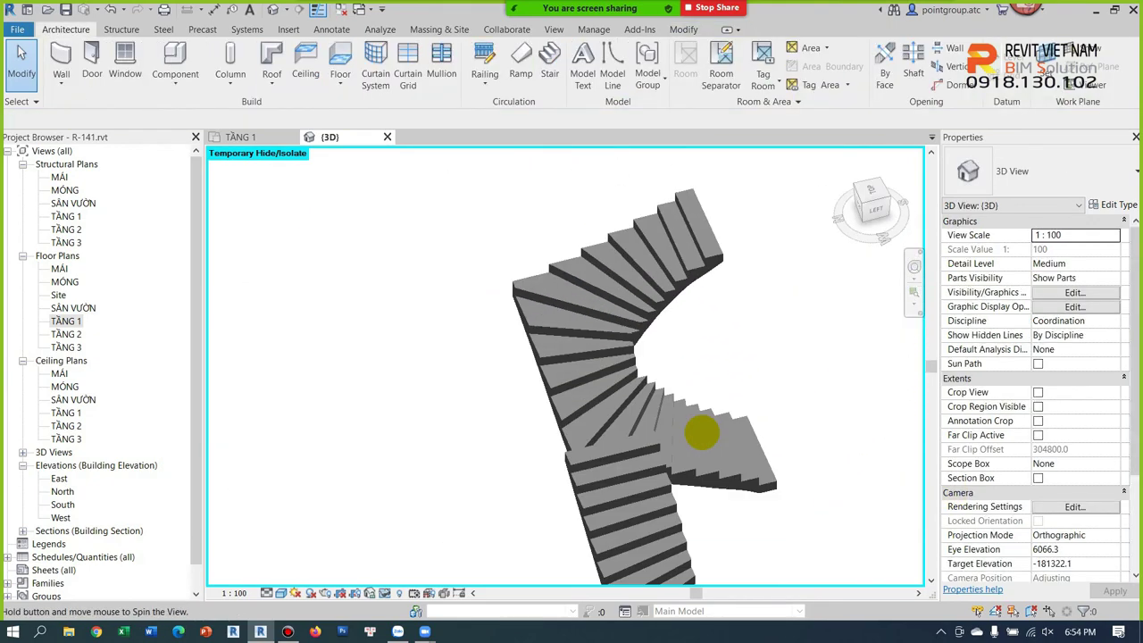